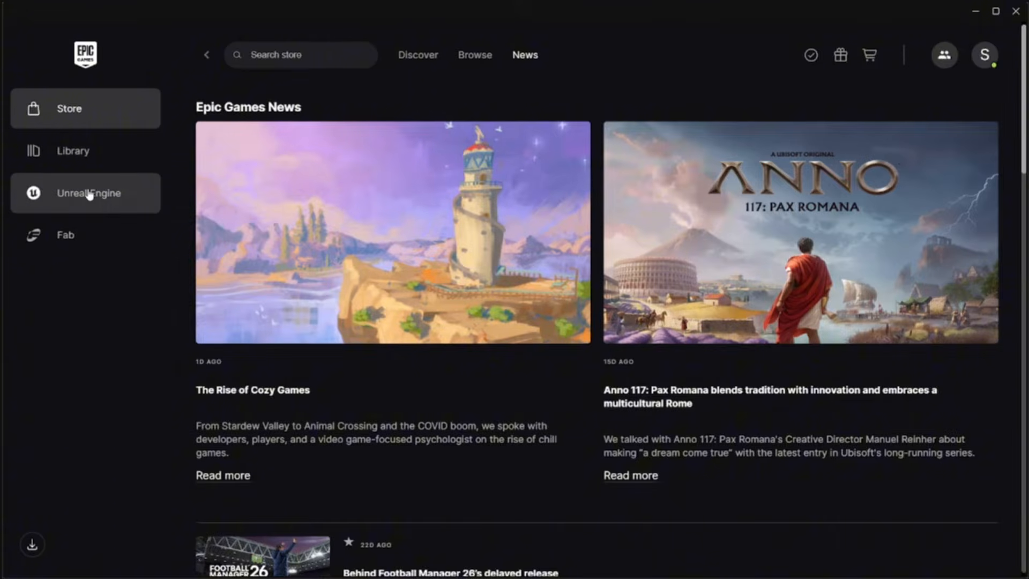
Step: Open the Unreal Engine 5.7.0 installation options and apply them
{"action": "left_click", "coordinate": [89, 194]}
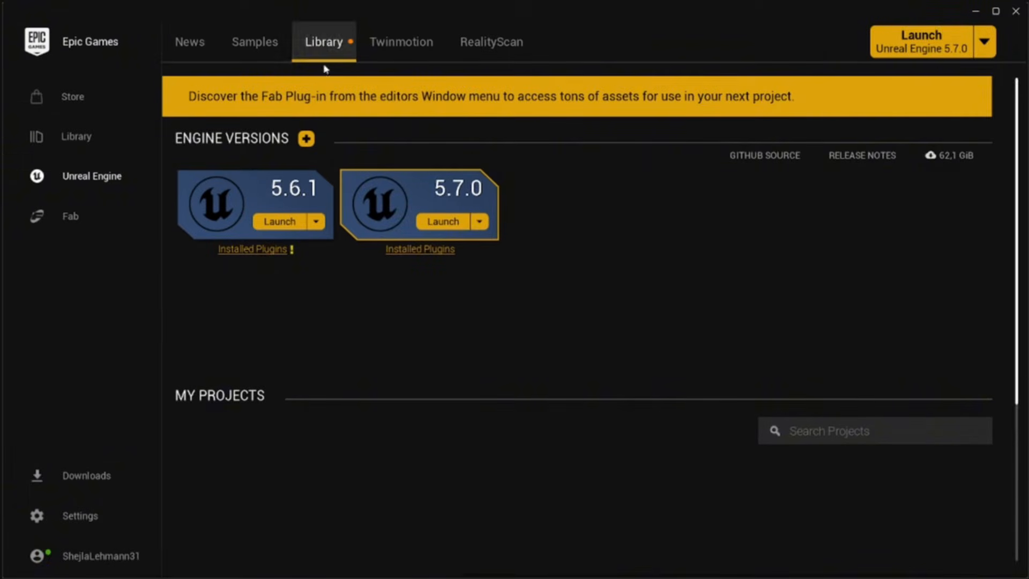
{"action": "left_click", "coordinate": [480, 223]}
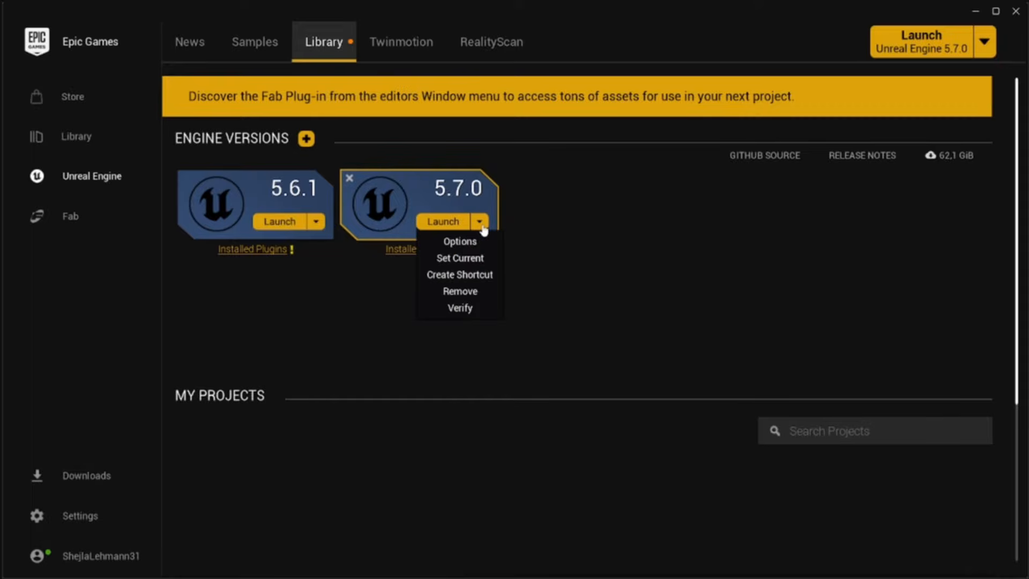
{"action": "left_click", "coordinate": [475, 244]}
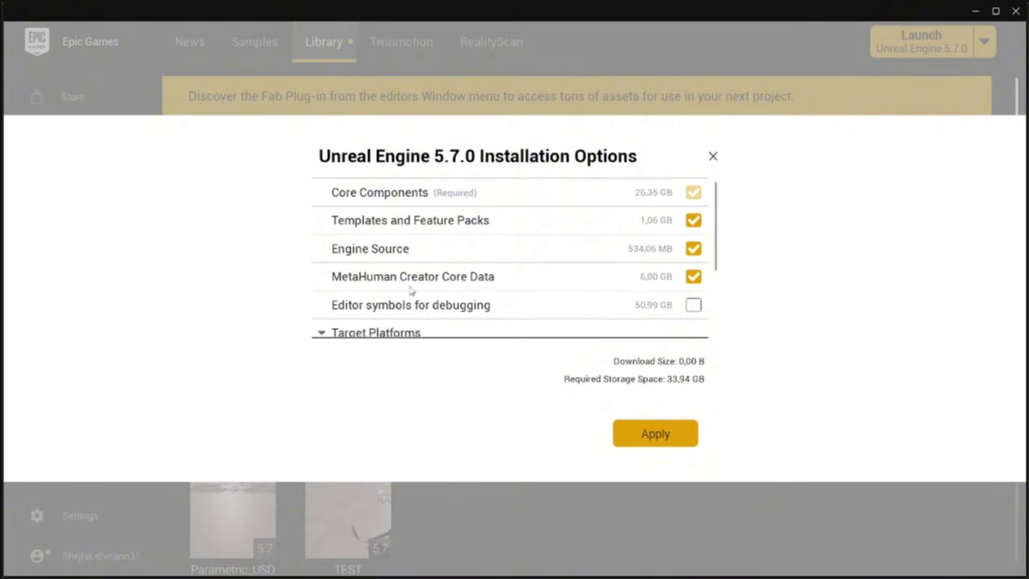
{"action": "left_click", "coordinate": [666, 439]}
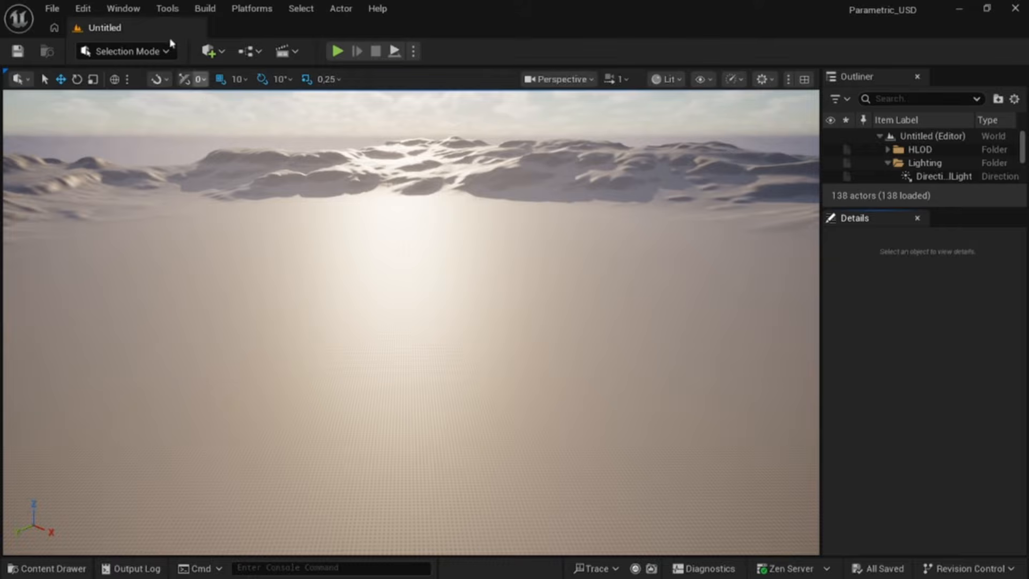
Step: Open the Plugins window and search for chaos cloth plugin
{"action": "left_click", "coordinate": [84, 9]}
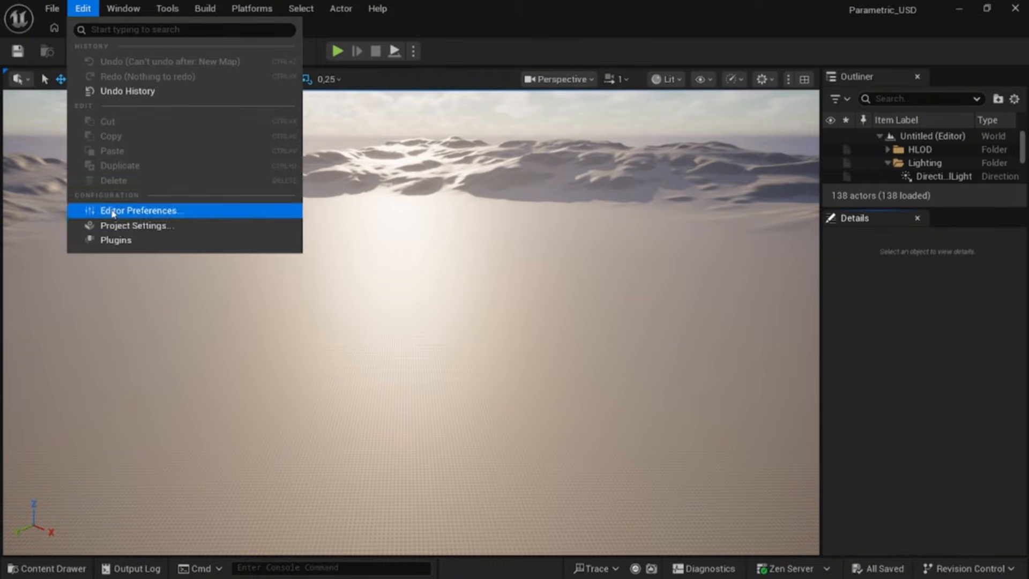
{"action": "left_click", "coordinate": [165, 241]}
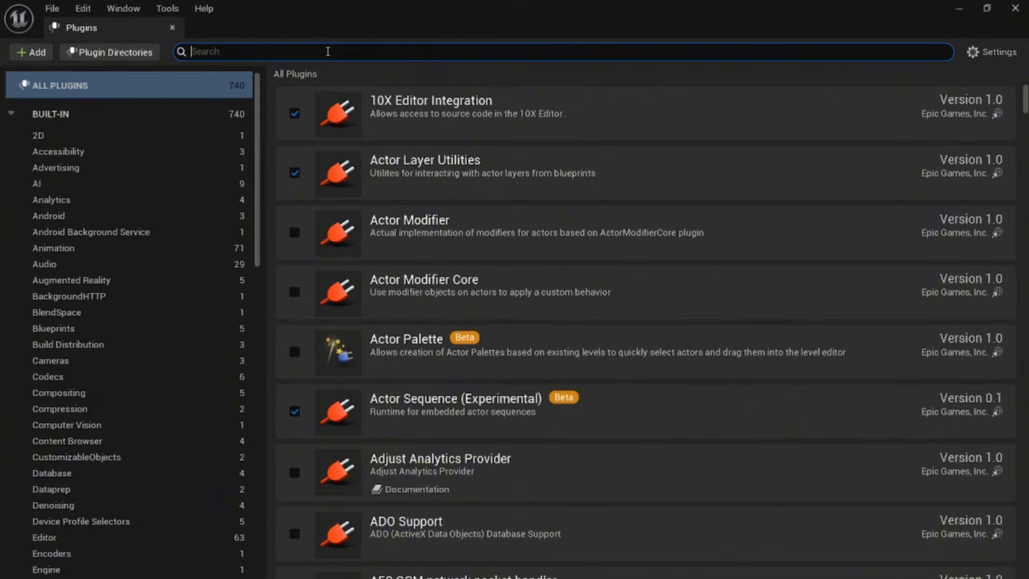
{"action": "type", "text": "chaos cloth "}
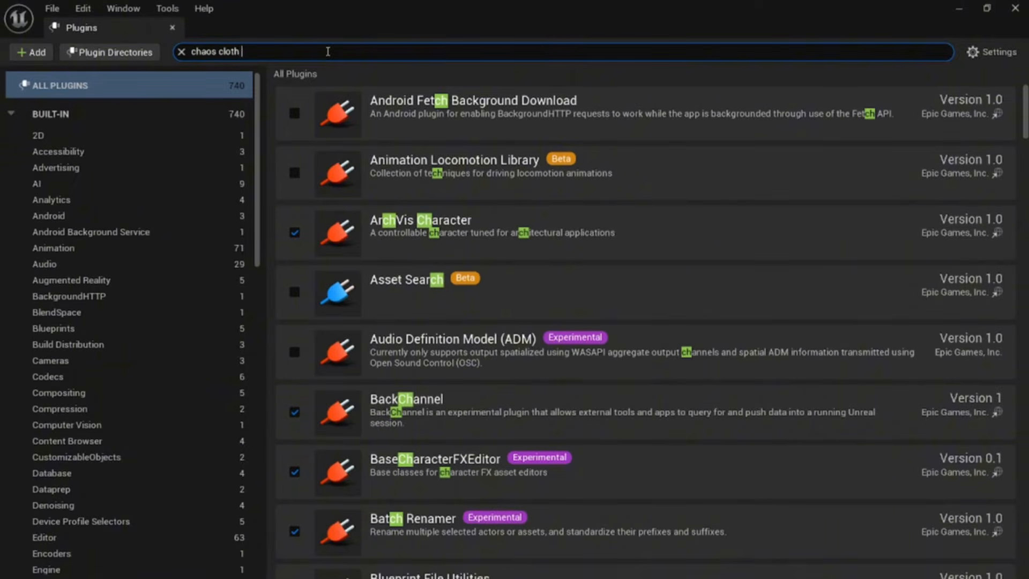
{"action": "type", "text": "plugin"}
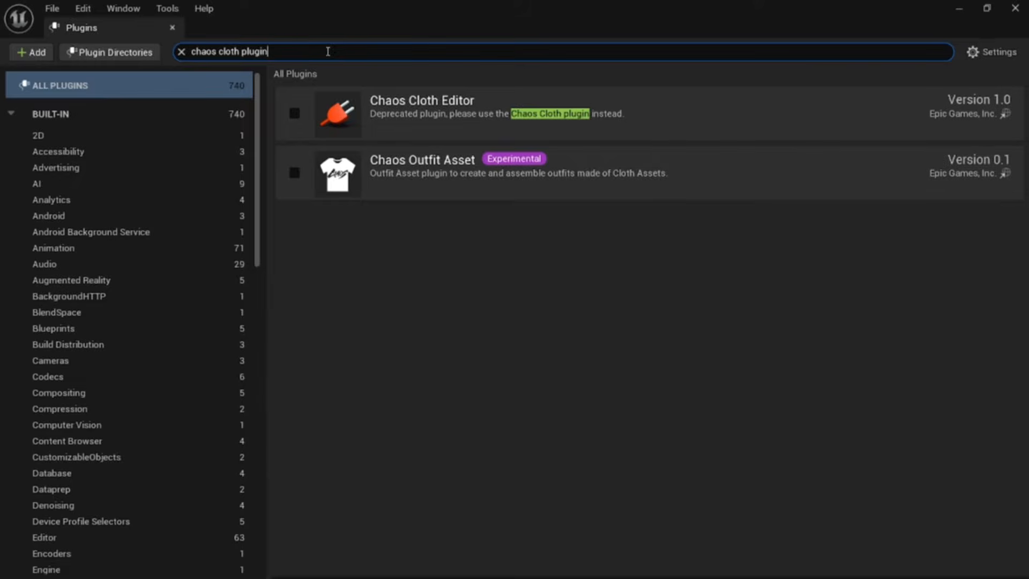
Step: Enable the Chaos Cloth Editor and Chaos Outfit Asset plugins, accepting the experimental warning
{"action": "left_click", "coordinate": [295, 113]}
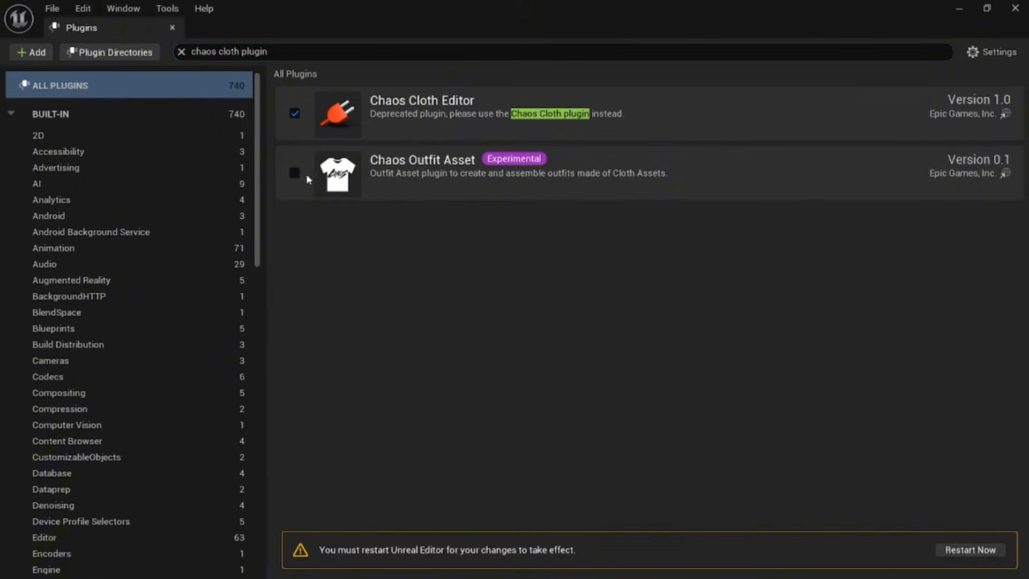
{"action": "left_click", "coordinate": [296, 175]}
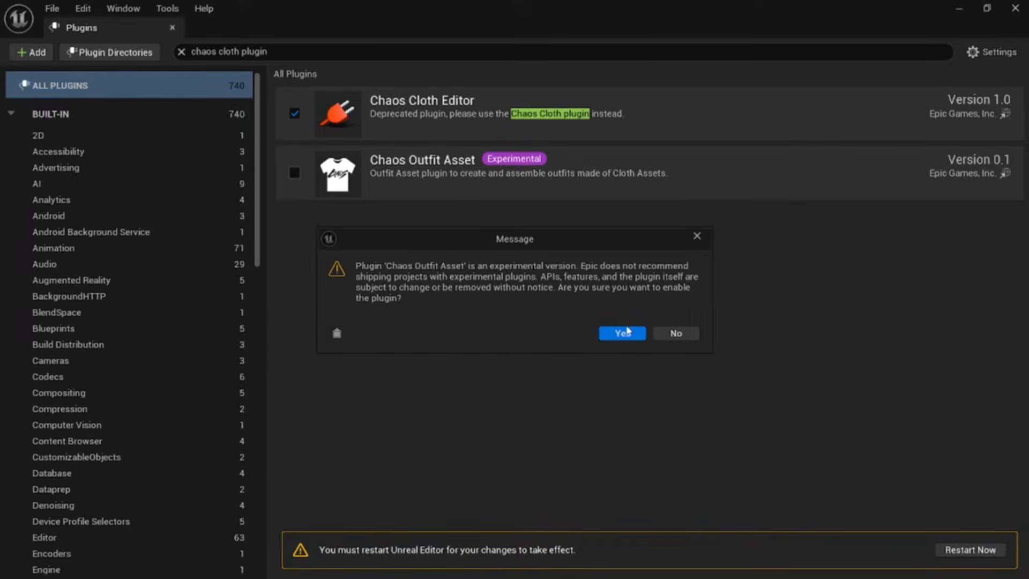
{"action": "left_click", "coordinate": [625, 332]}
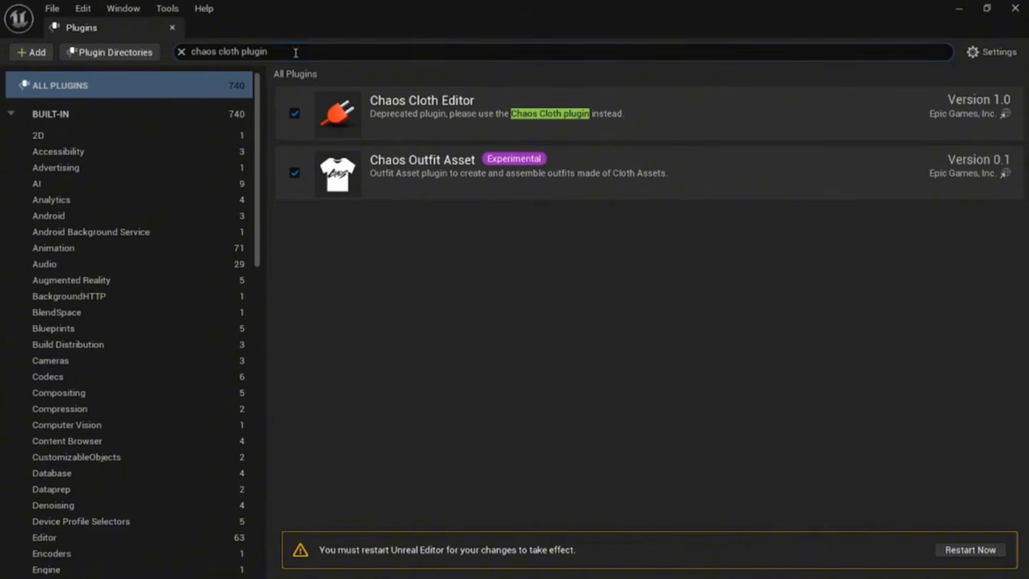
Step: Replace the plugin search with Metahuman creator
{"action": "left_click_drag", "start_coordinate": [296, 52], "coordinate": [182, 54]}
{"action": "key", "text": "BackSpace"}
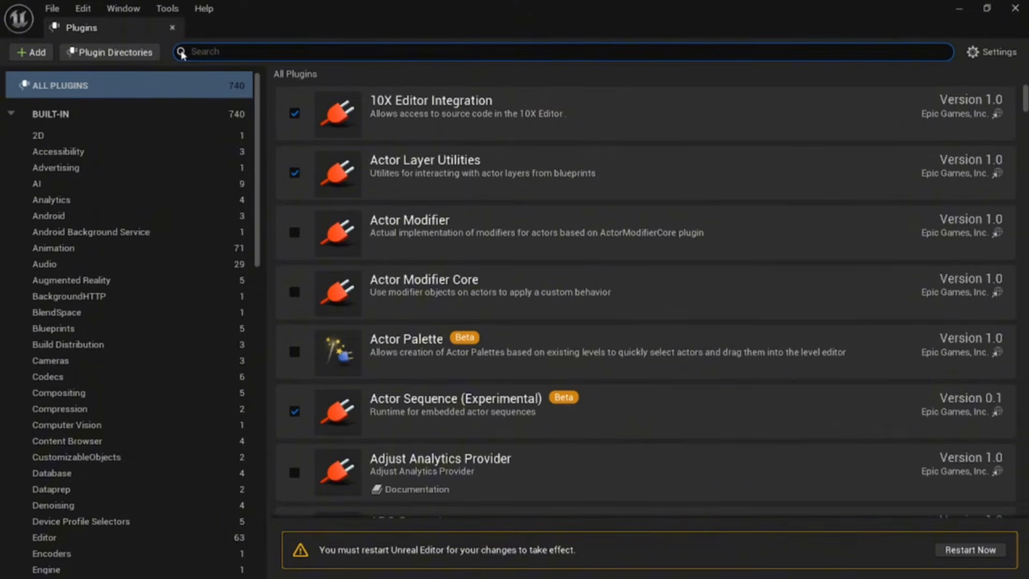
{"action": "type", "text": "Metahuman "}
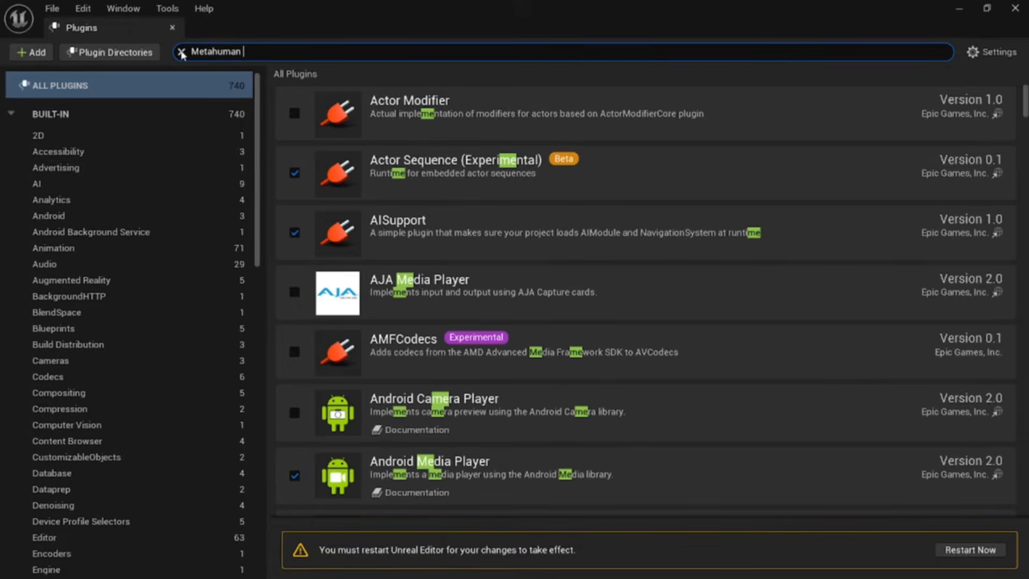
{"action": "type", "text": "creator"}
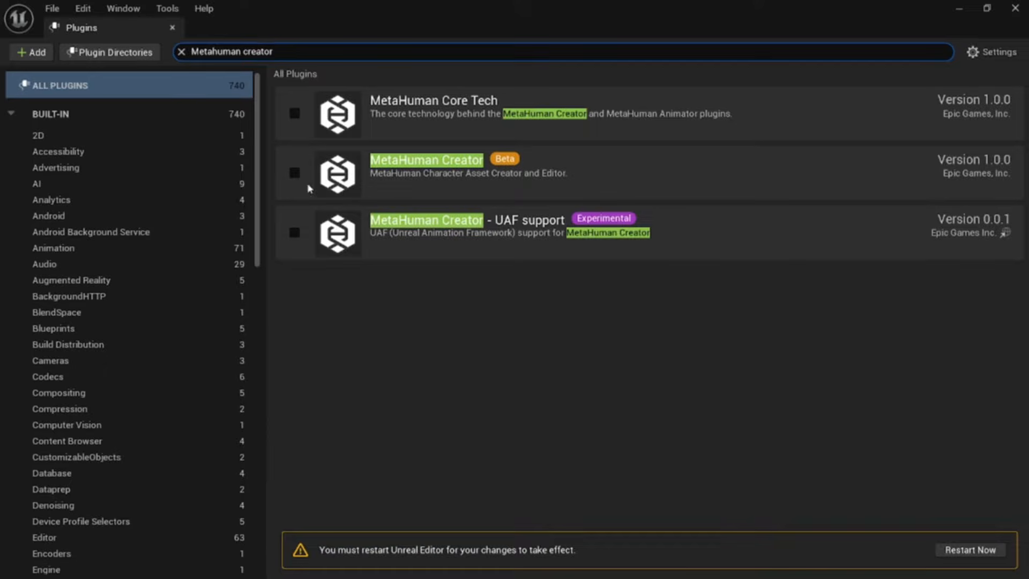
Step: Enable the MetaHuman Creator plugin, accept the beta warning, and restart the editor
{"action": "left_click", "coordinate": [294, 178]}
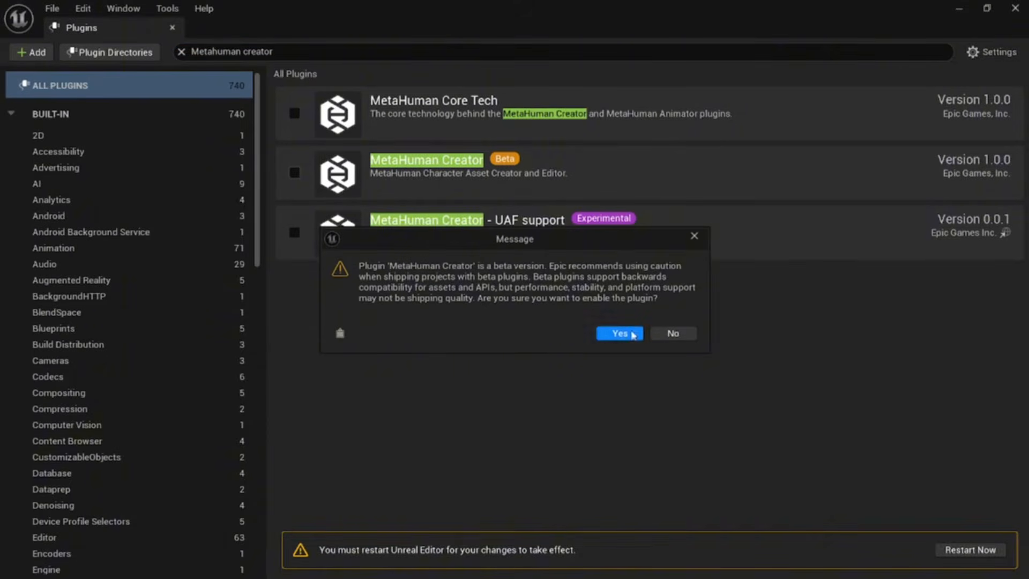
{"action": "left_click", "coordinate": [626, 332]}
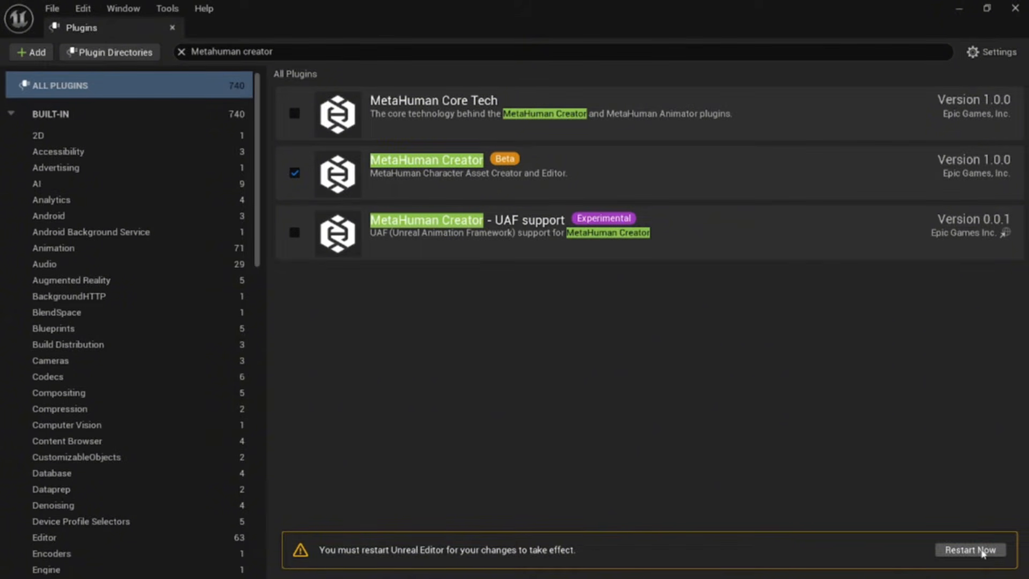
{"action": "left_click", "coordinate": [983, 551]}
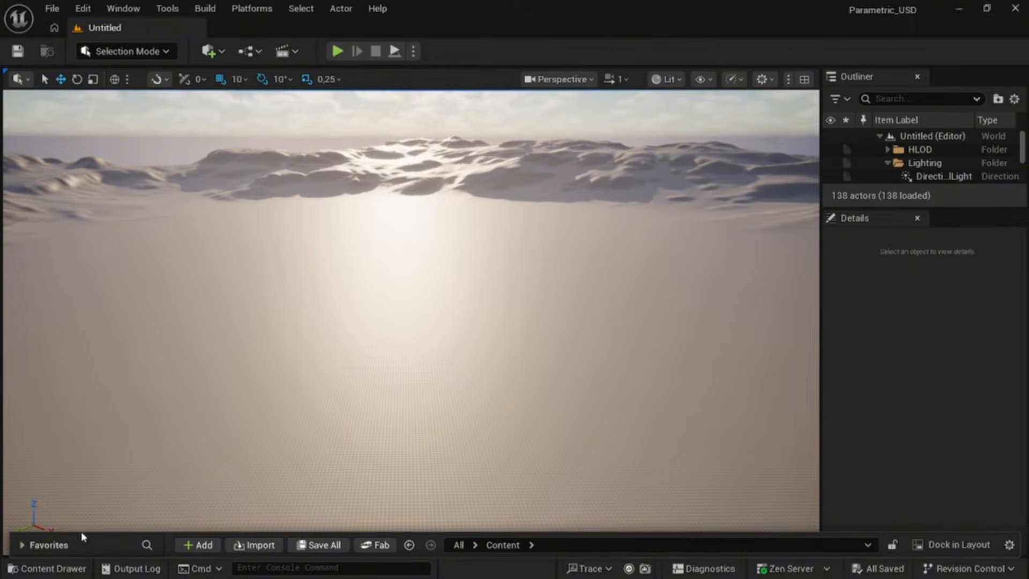
Step: Create a MetaHuman Character asset in the Content folder named Character03
{"action": "left_click", "coordinate": [74, 564]}
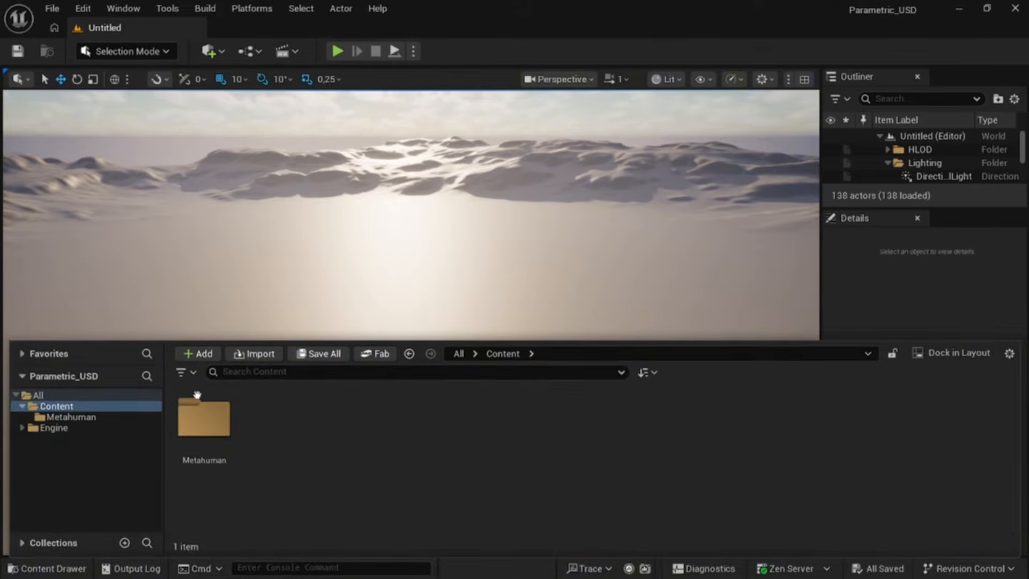
{"action": "right_click", "coordinate": [275, 429]}
{"action": "mouse_move", "coordinate": [274, 428]}
{"action": "scroll", "coordinate": [322, 439], "scroll_direction": "down", "scroll_amount": 4}
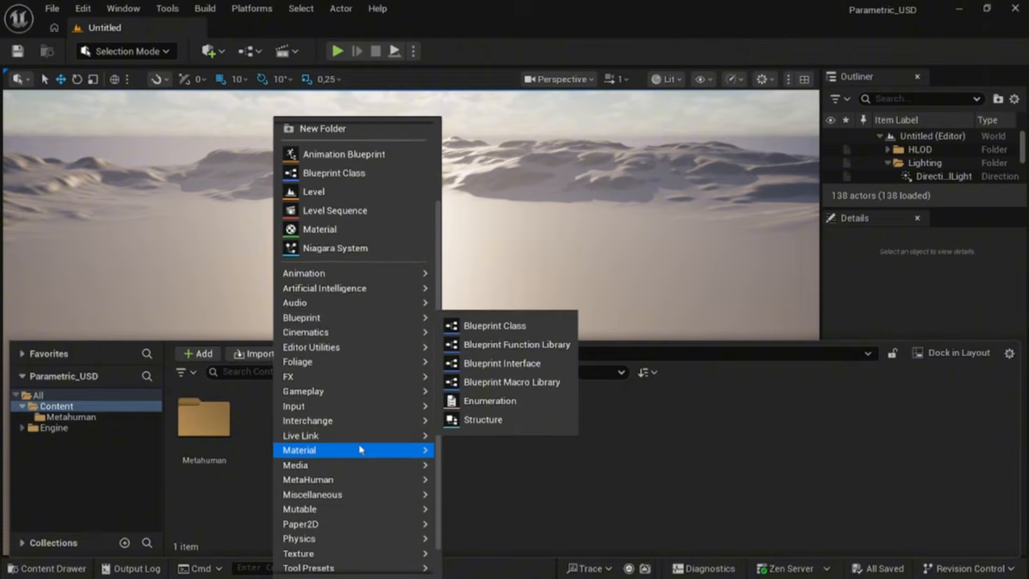
{"action": "mouse_move", "coordinate": [354, 486]}
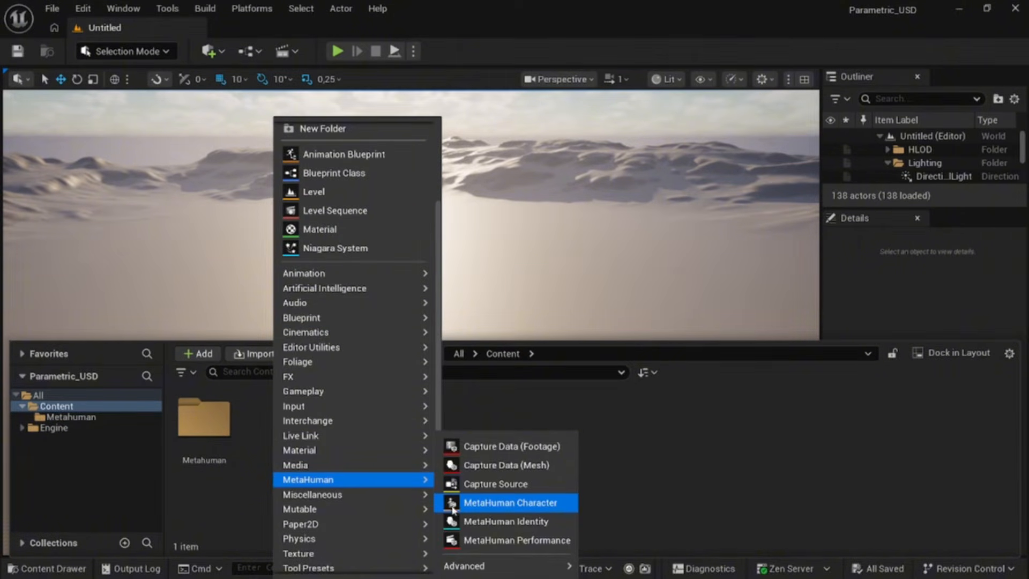
{"action": "left_click", "coordinate": [561, 502]}
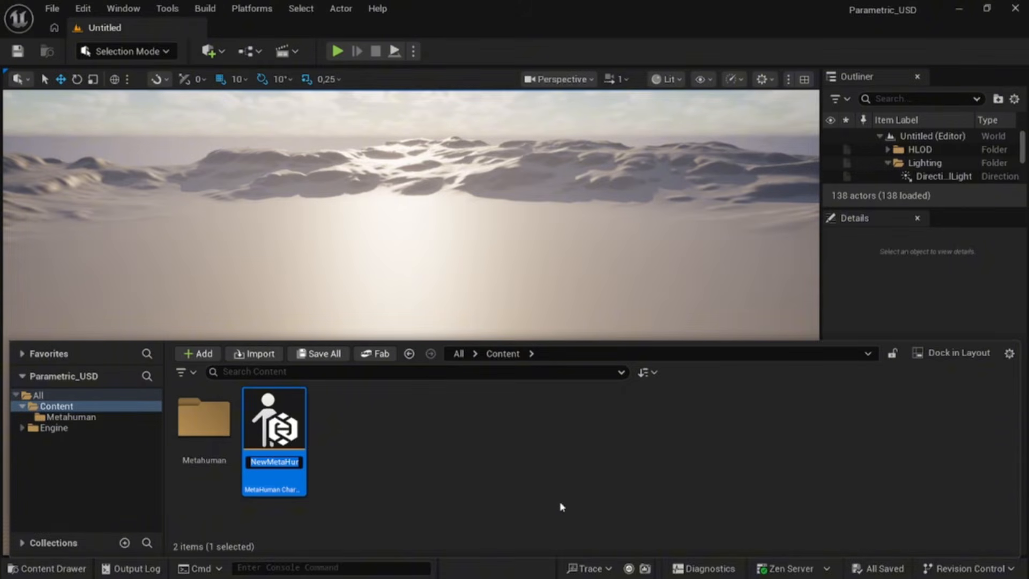
{"action": "type", "text": "Characte"}
{"action": "type", "text": "r03"}
{"action": "key", "text": "Return"}
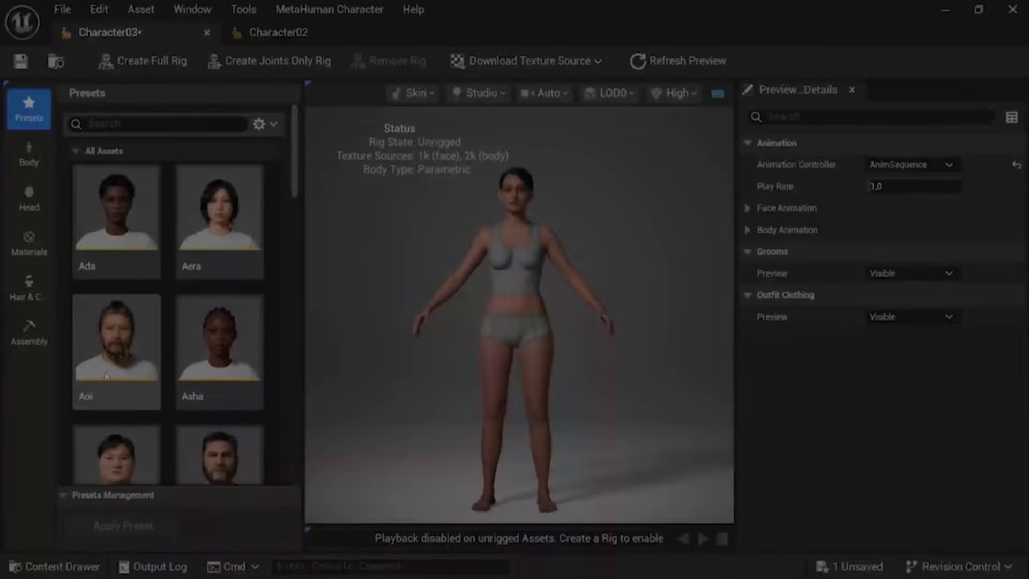
Step: In the Body model parameters, adjust muscularity, set Height to 174 and the upper-torso Across width to 33
{"action": "left_click", "coordinate": [29, 154]}
{"action": "left_click_drag", "start_coordinate": [171, 275], "coordinate": [184, 275]}
{"action": "left_click", "coordinate": [161, 315]}
{"action": "type", "text": "174"}
{"action": "left_click", "coordinate": [156, 362]}
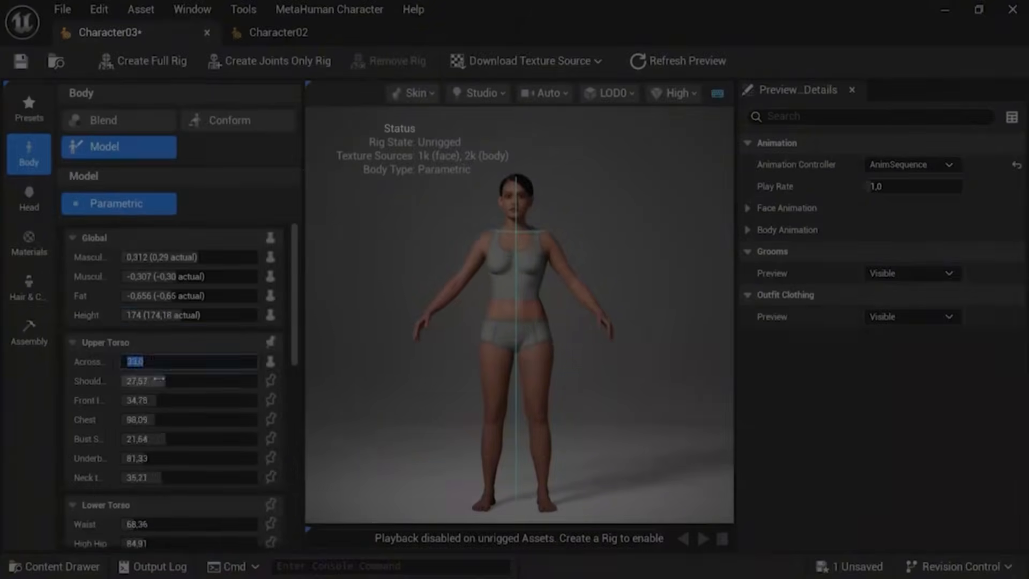
{"action": "type", "text": "33"}
Step: Adjust further torso, neck and arm measurement sliders and set the Calf measurement to 36
{"action": "scroll", "coordinate": [181, 453], "scroll_direction": "down", "scroll_amount": 2}
{"action": "left_click_drag", "start_coordinate": [165, 459], "coordinate": [154, 459]}
{"action": "scroll", "coordinate": [181, 452], "scroll_direction": "up", "scroll_amount": 1}
{"action": "scroll", "coordinate": [180, 450], "scroll_direction": "down", "scroll_amount": 3}
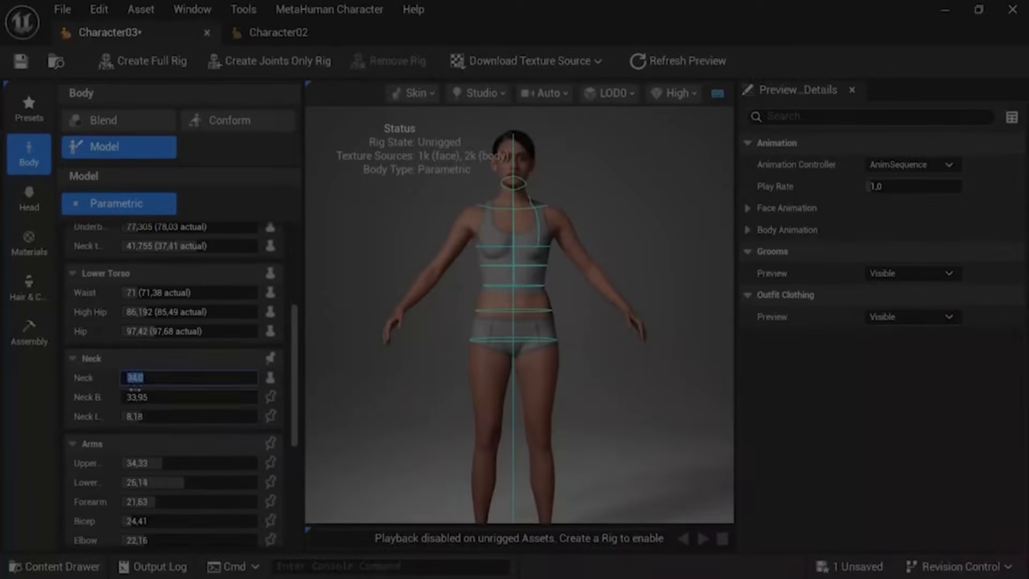
{"action": "scroll", "coordinate": [180, 450], "scroll_direction": "up", "scroll_amount": 5}
{"action": "left_click_drag", "start_coordinate": [161, 257], "coordinate": [177, 257]}
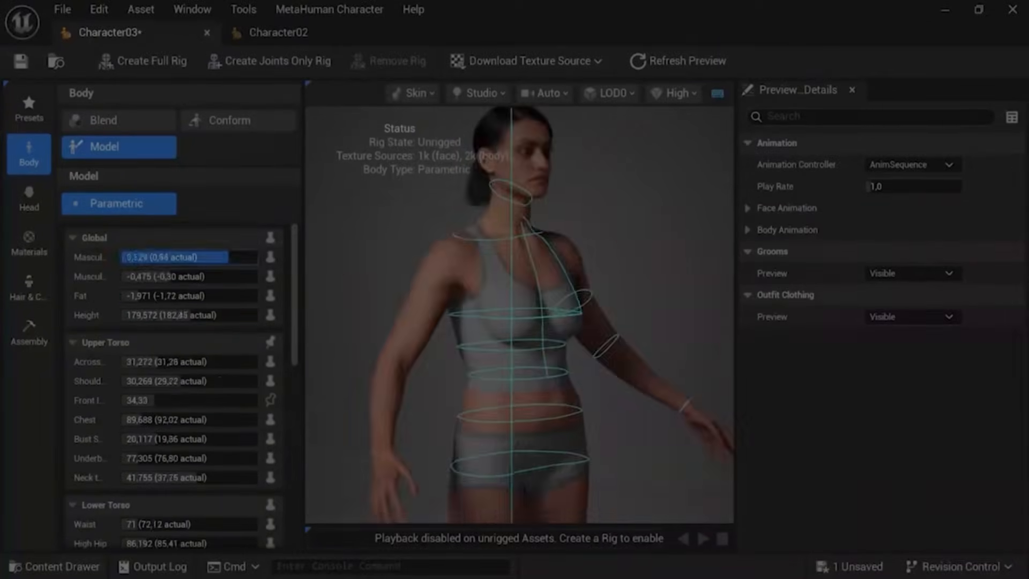
{"action": "scroll", "coordinate": [181, 440], "scroll_direction": "down", "scroll_amount": 8}
{"action": "left_click", "coordinate": [144, 432]}
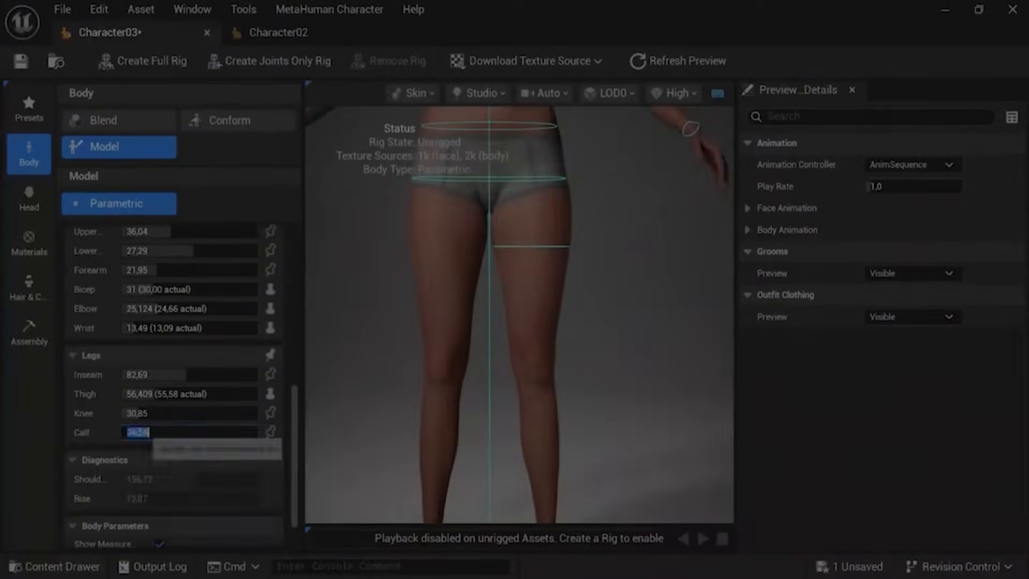
{"action": "type", "text": "36"}
{"action": "key", "text": "Return"}
Step: View the Head Sculpt mode, then open the Assembly panel of Character02
{"action": "left_click", "coordinate": [29, 199]}
{"action": "left_click", "coordinate": [238, 147]}
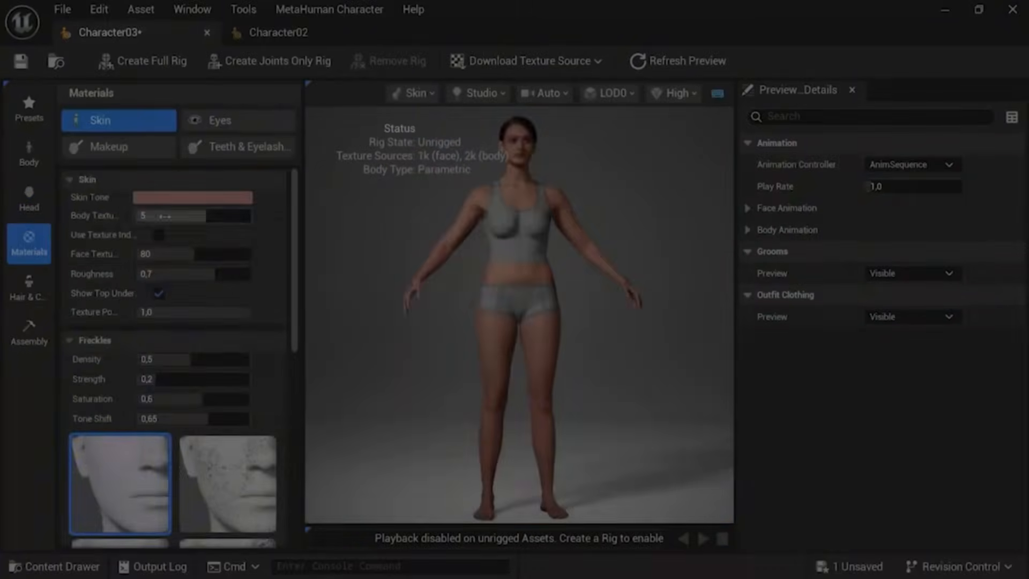
{"action": "left_click", "coordinate": [29, 156]}
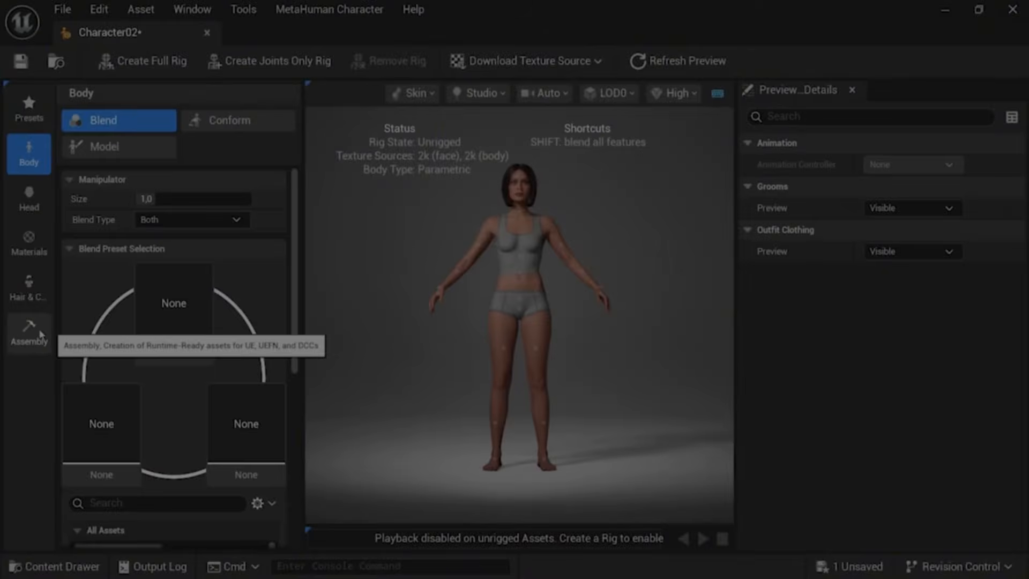
{"action": "left_click", "coordinate": [41, 336]}
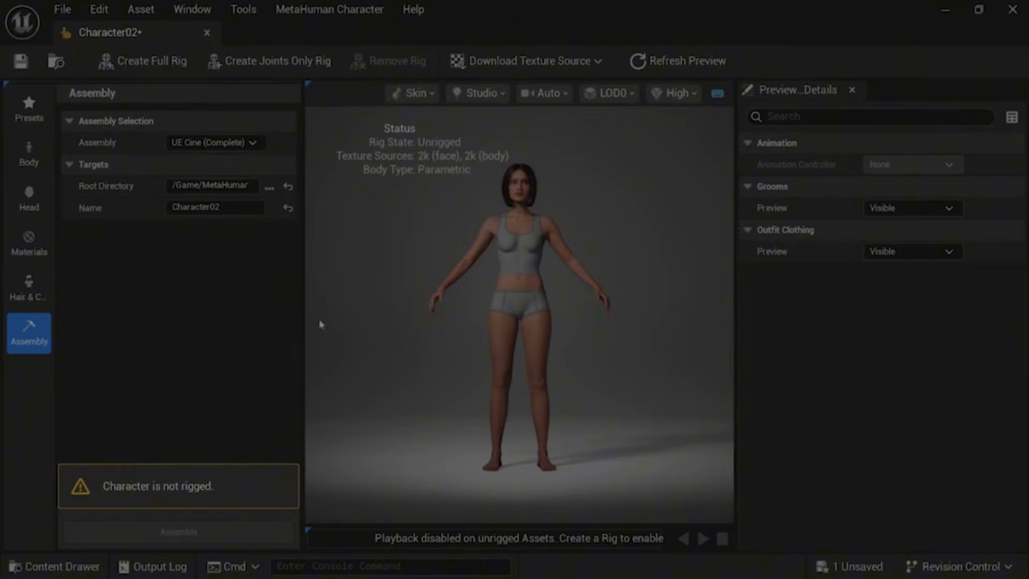
Step: Download 4k resolution texture sources and create a full rig for the character
{"action": "left_click", "coordinate": [533, 64]}
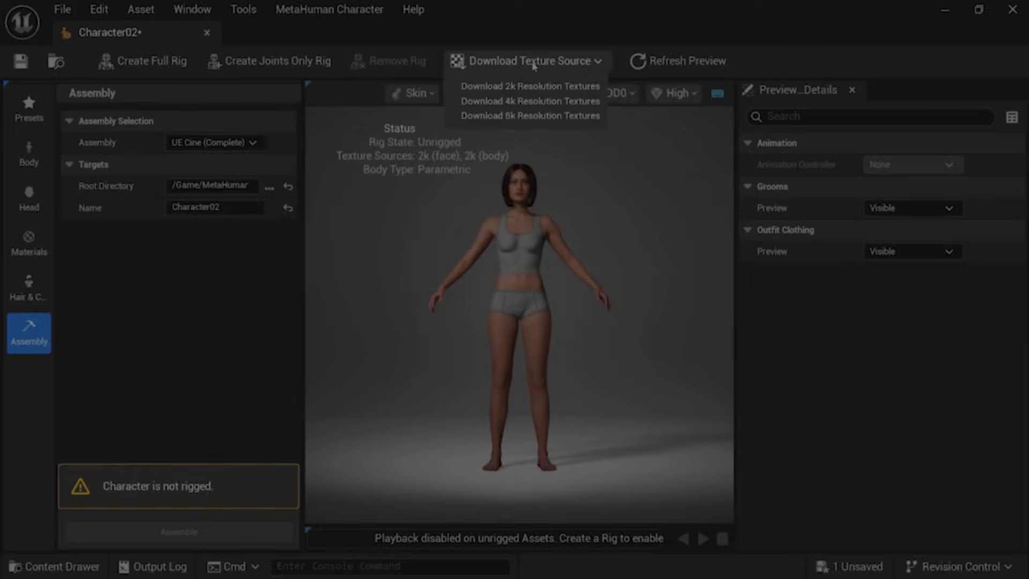
{"action": "left_click", "coordinate": [528, 101]}
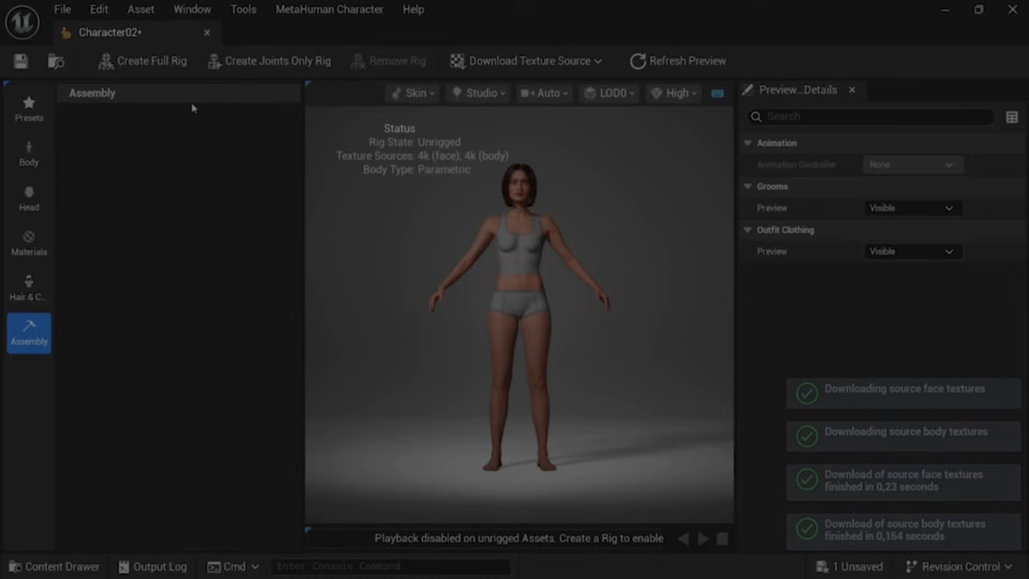
{"action": "left_click", "coordinate": [161, 61]}
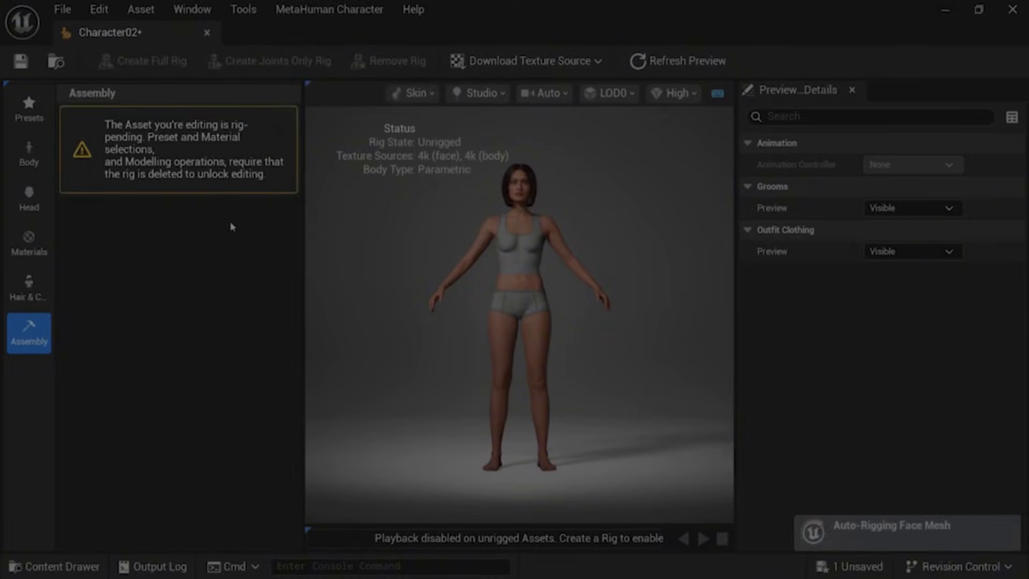
Step: Set the Assembly type to DCC Export
{"action": "left_click", "coordinate": [35, 281]}
{"action": "left_click", "coordinate": [16, 335]}
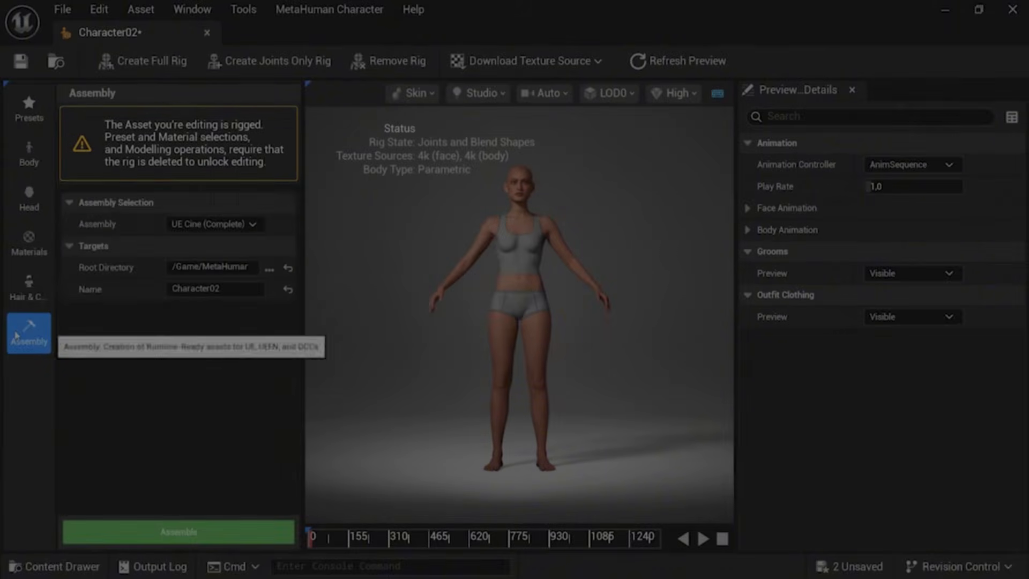
{"action": "left_click", "coordinate": [252, 224]}
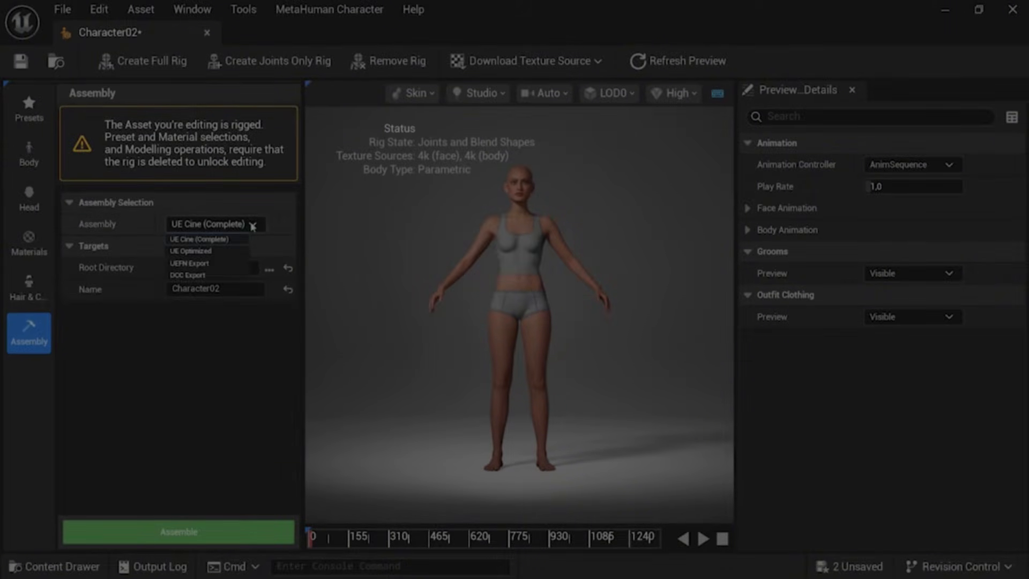
{"action": "left_click", "coordinate": [203, 276]}
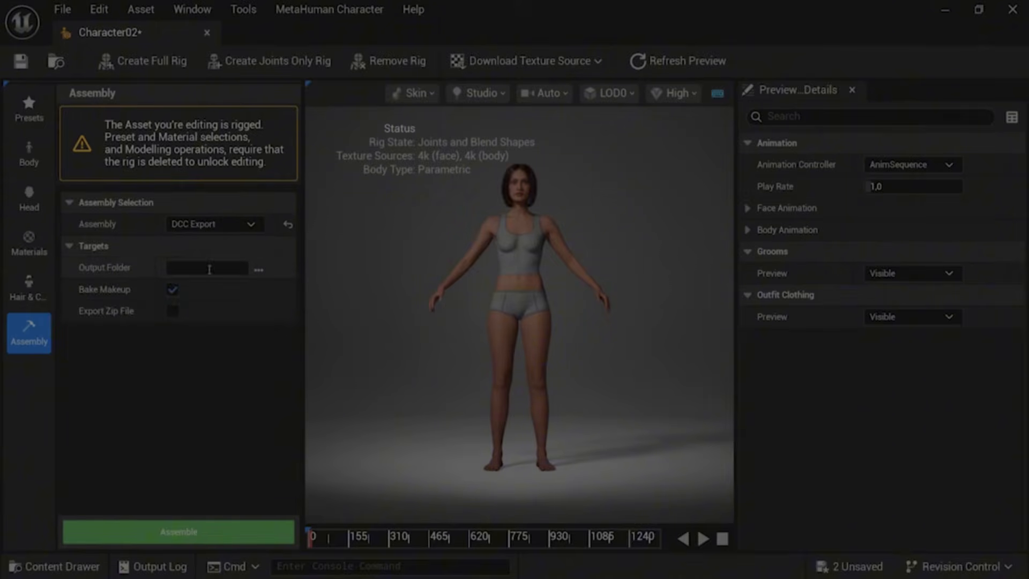
Step: Set the output folder to the Parametric_MH project folder on the Desktop and assemble the DCC export
{"action": "left_click", "coordinate": [259, 269]}
{"action": "left_click", "coordinate": [93, 160]}
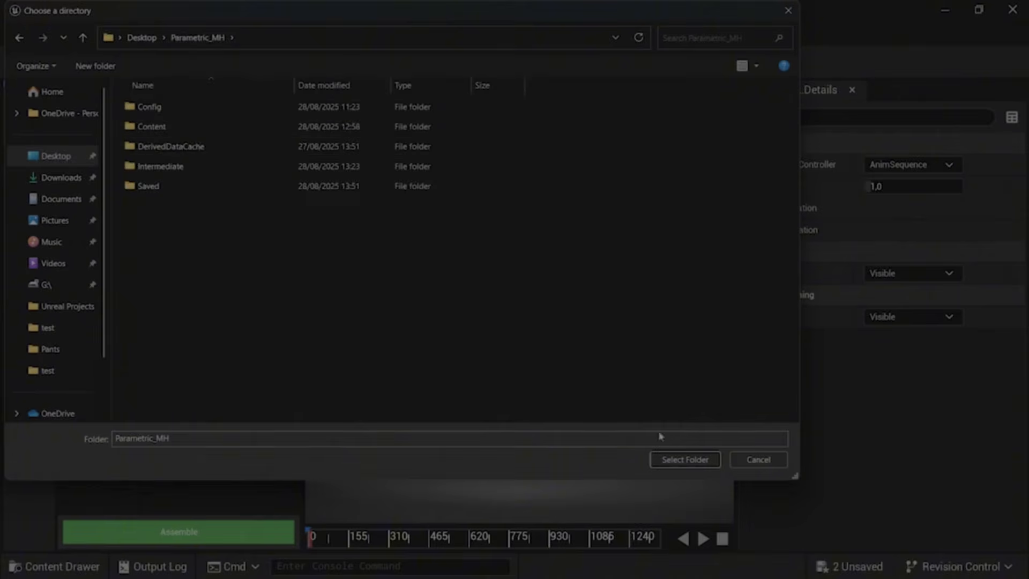
{"action": "left_click", "coordinate": [685, 460]}
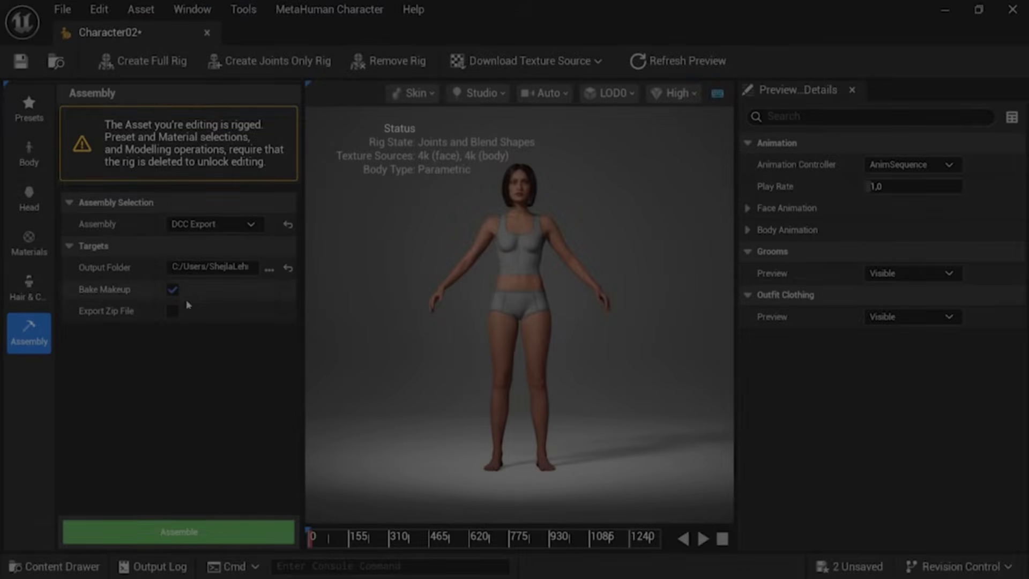
{"action": "left_click", "coordinate": [196, 535]}
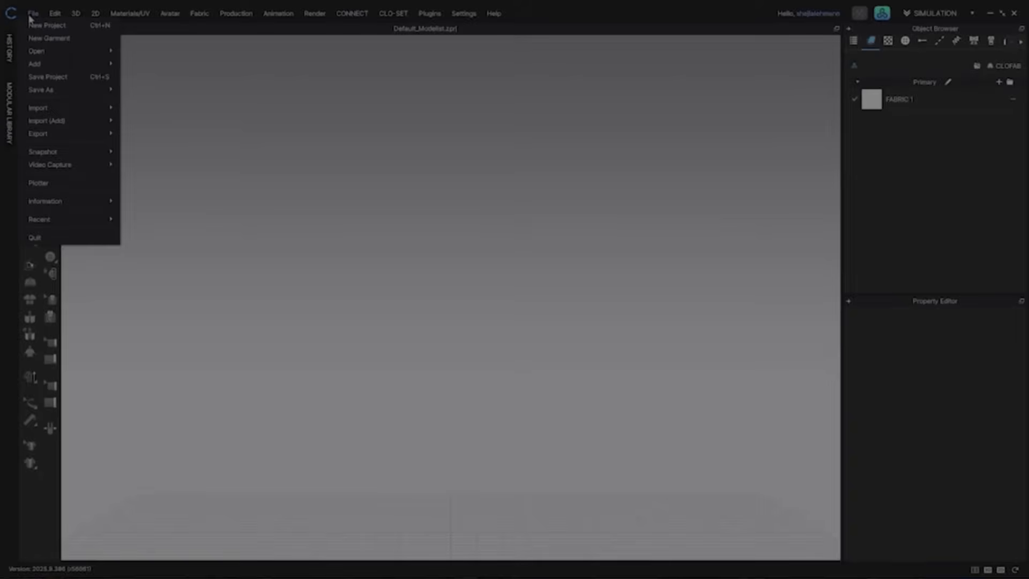
Step: Switch to Marvelous Designer, open the MetaHuman DNA Importer and choose body.dna from Desktop > MH_Folder > Character02 as the body file
{"action": "mouse_move", "coordinate": [51, 119]}
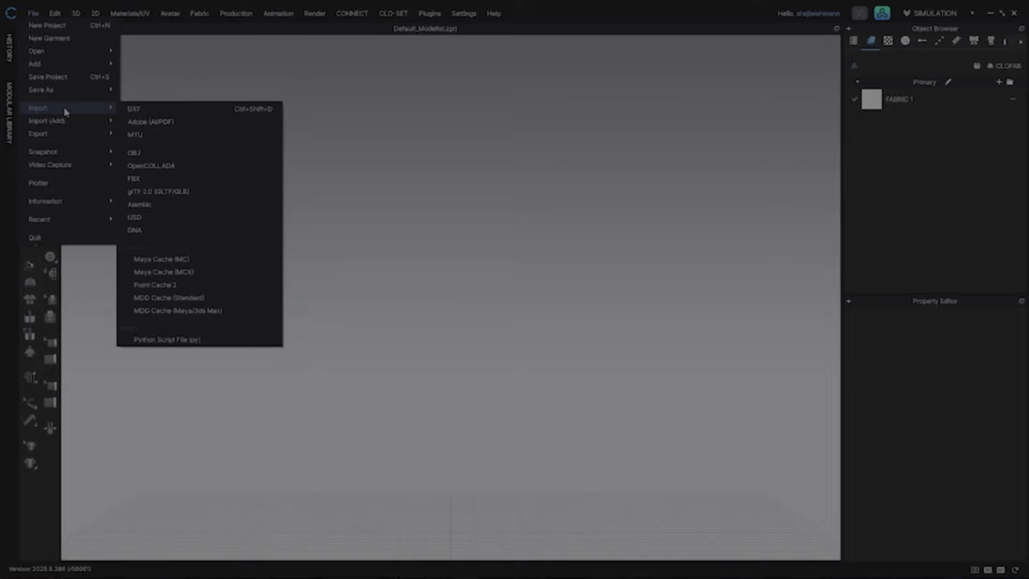
{"action": "left_click", "coordinate": [153, 233]}
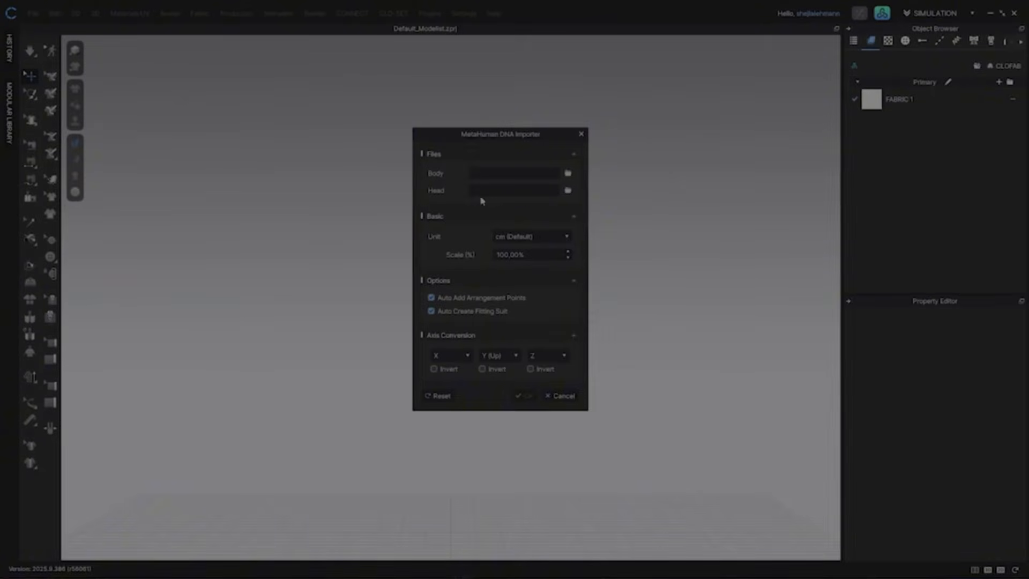
{"action": "left_click", "coordinate": [569, 175]}
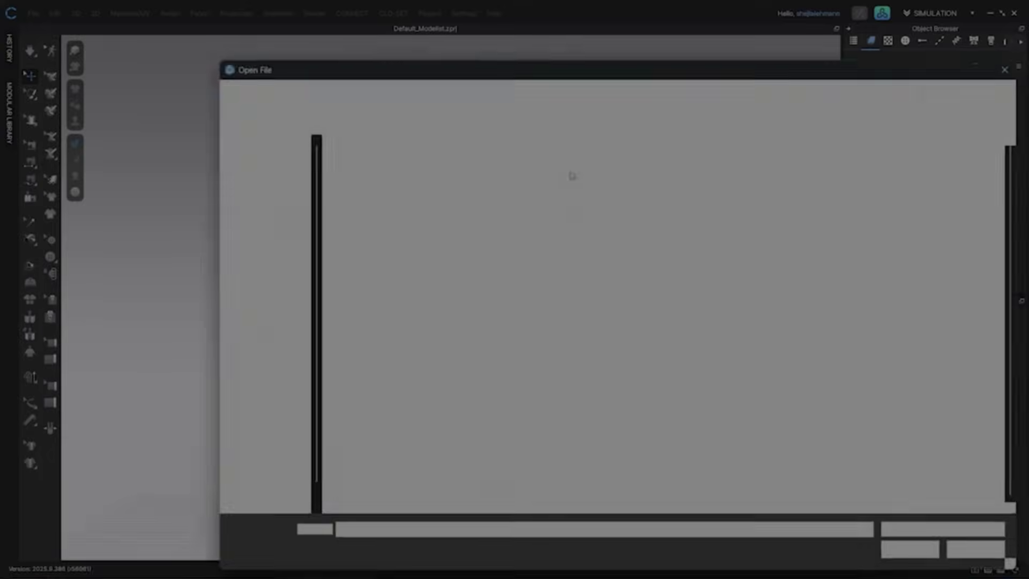
{"action": "left_click", "coordinate": [274, 233]}
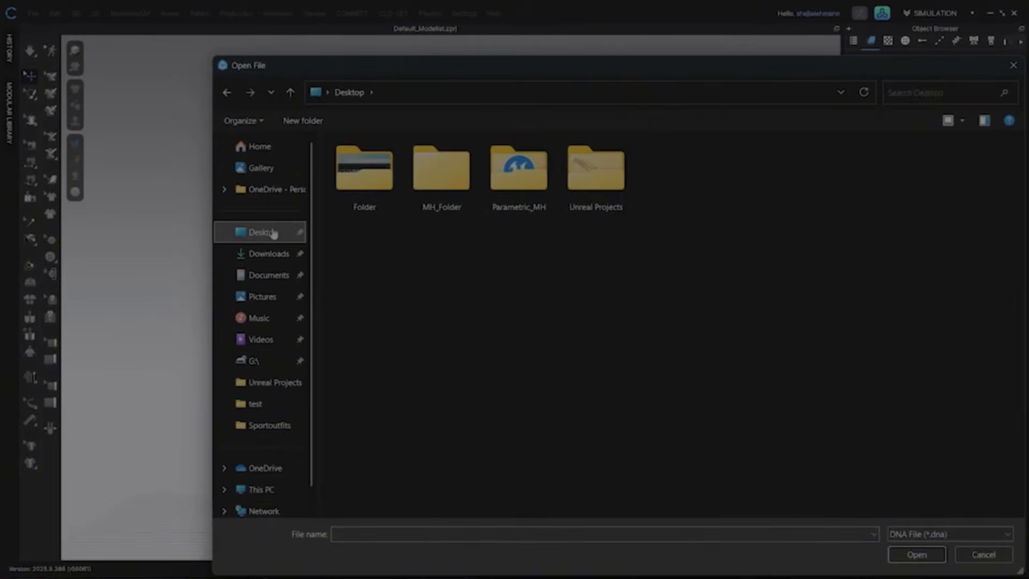
{"action": "double_click", "coordinate": [459, 191]}
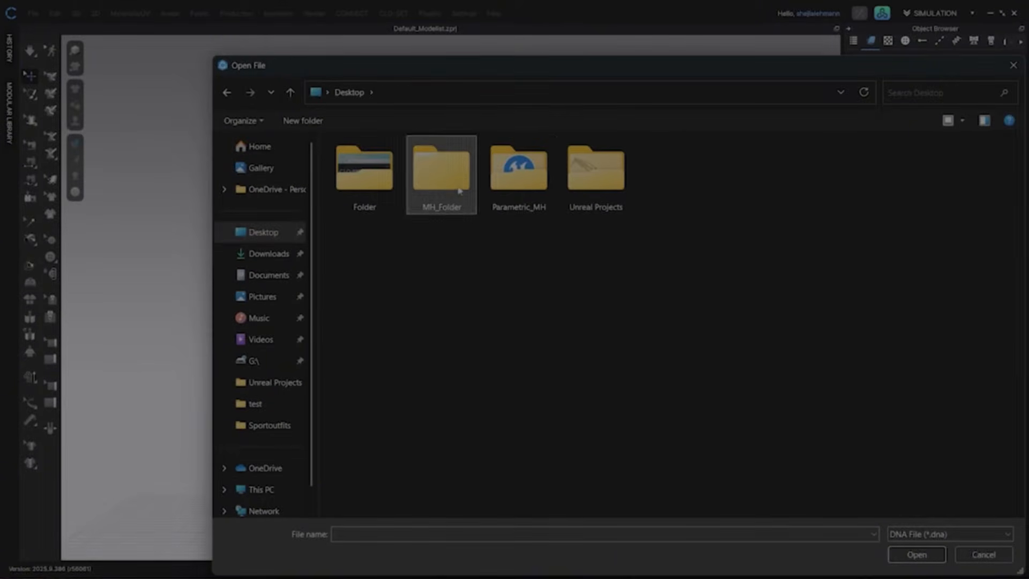
{"action": "double_click", "coordinate": [371, 163]}
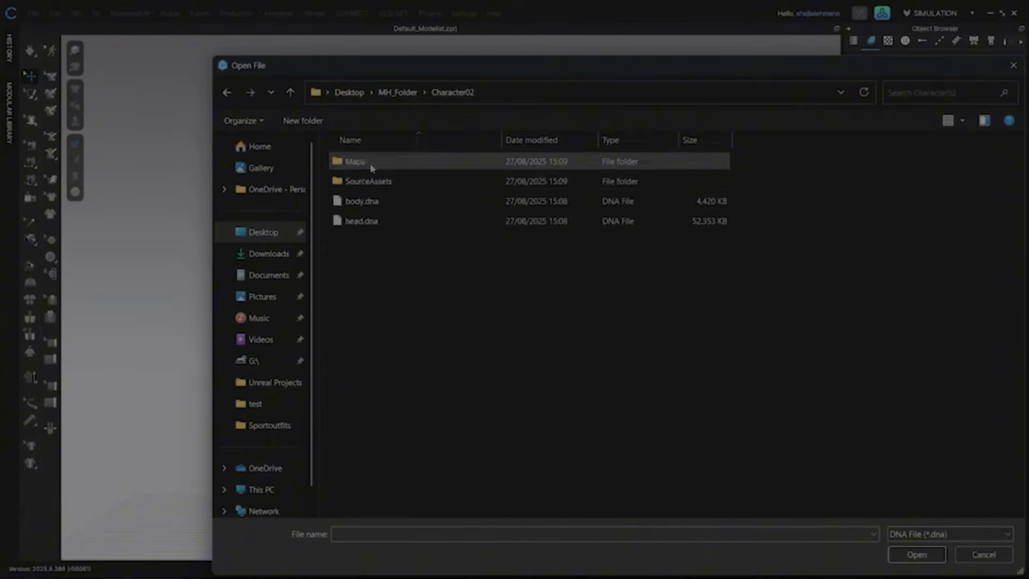
{"action": "left_click", "coordinate": [377, 202]}
{"action": "left_click", "coordinate": [899, 552]}
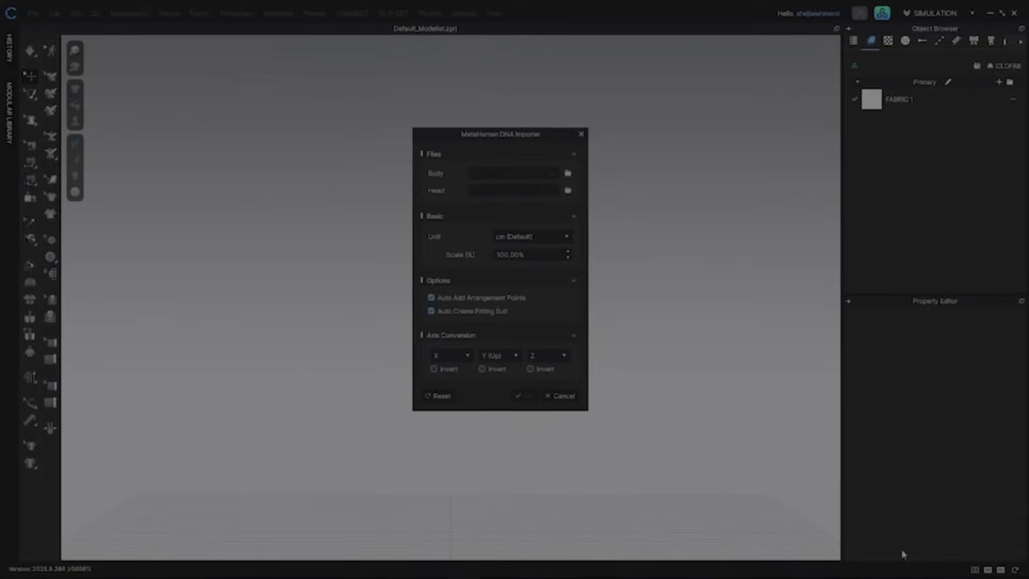
Step: Choose head.dna from the same Character02 folder as the head file and import the MetaHuman avatar
{"action": "left_click", "coordinate": [568, 191]}
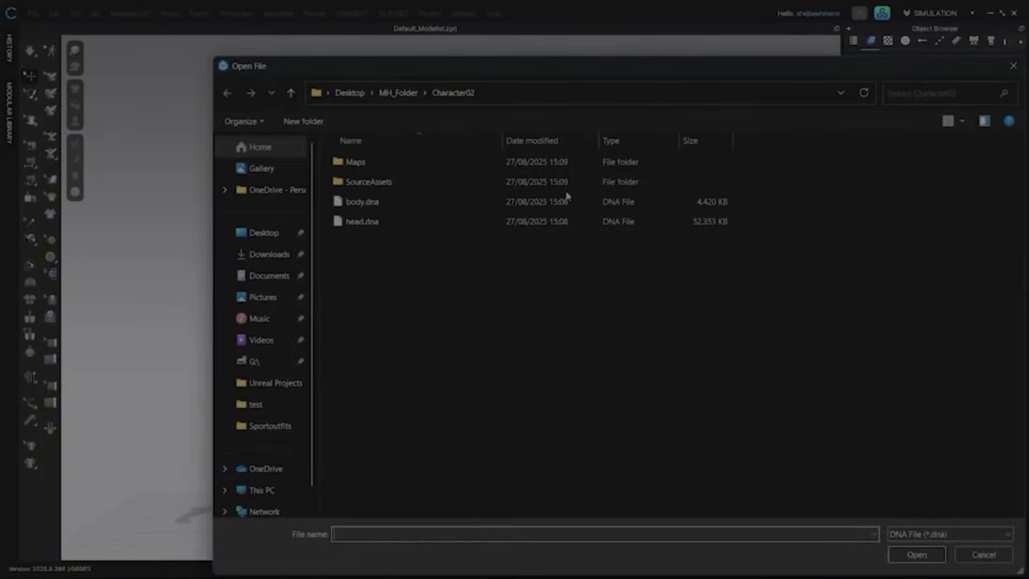
{"action": "left_click", "coordinate": [430, 221]}
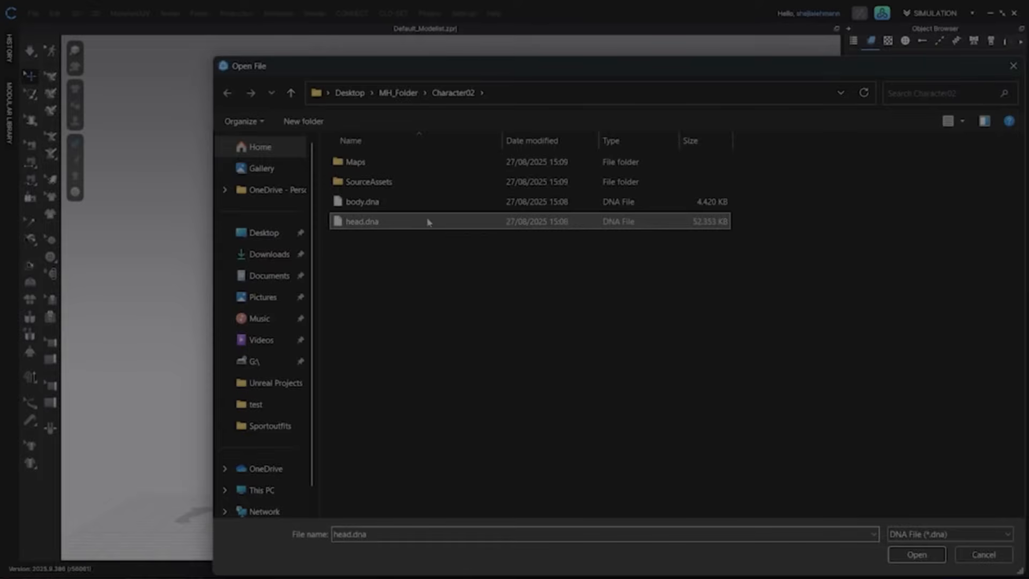
{"action": "left_click", "coordinate": [927, 557]}
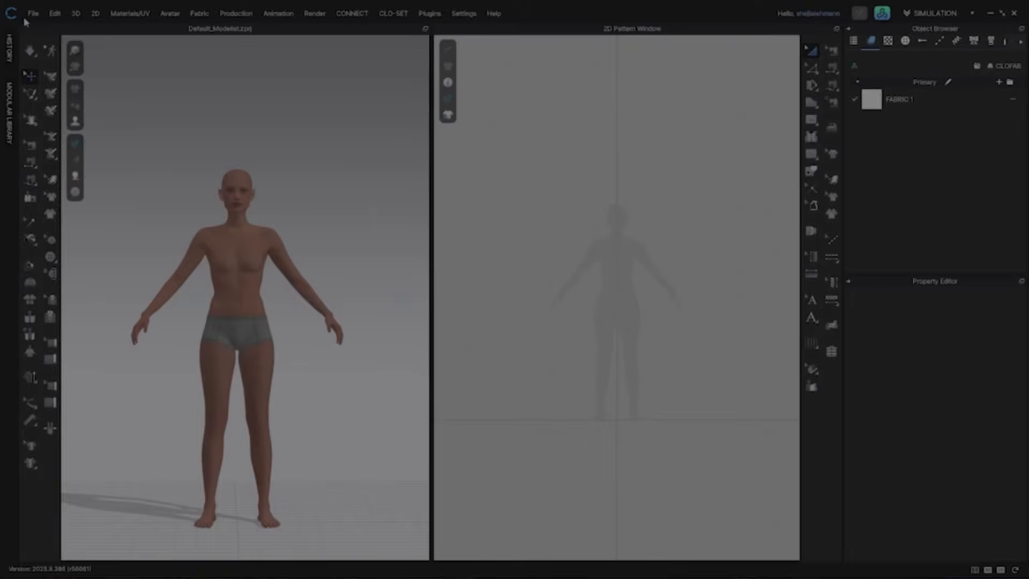
Step: Load the Skirt garment onto the imported avatar
{"action": "left_click", "coordinate": [33, 12]}
{"action": "mouse_move", "coordinate": [54, 47]}
{"action": "left_click", "coordinate": [174, 70]}
{"action": "double_click", "coordinate": [617, 127]}
{"action": "left_click", "coordinate": [486, 343]}
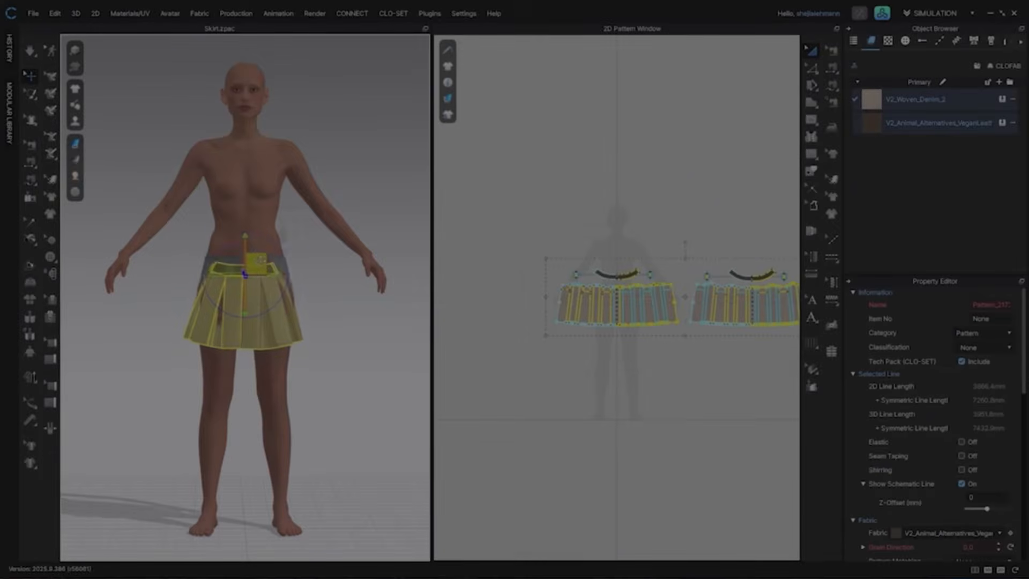
Step: Move the skirt up onto the avatar's waist with the gizmo
{"action": "left_click_drag", "start_coordinate": [261, 260], "coordinate": [263, 238]}
{"action": "right_click_drag", "start_coordinate": [243, 289], "coordinate": [321, 304]}
{"action": "left_click_drag", "start_coordinate": [245, 240], "coordinate": [241, 252]}
{"action": "right_click_drag", "start_coordinate": [319, 292], "coordinate": [241, 284]}
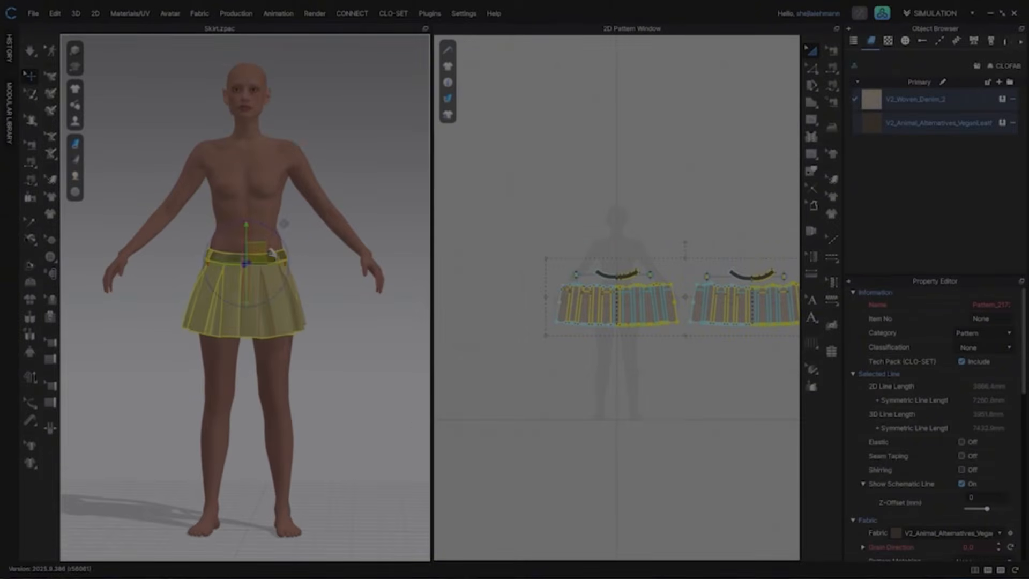
Step: Add a second garment, the knit top, to the scene with zero translation
{"action": "left_click", "coordinate": [33, 13]}
{"action": "mouse_move", "coordinate": [48, 67]}
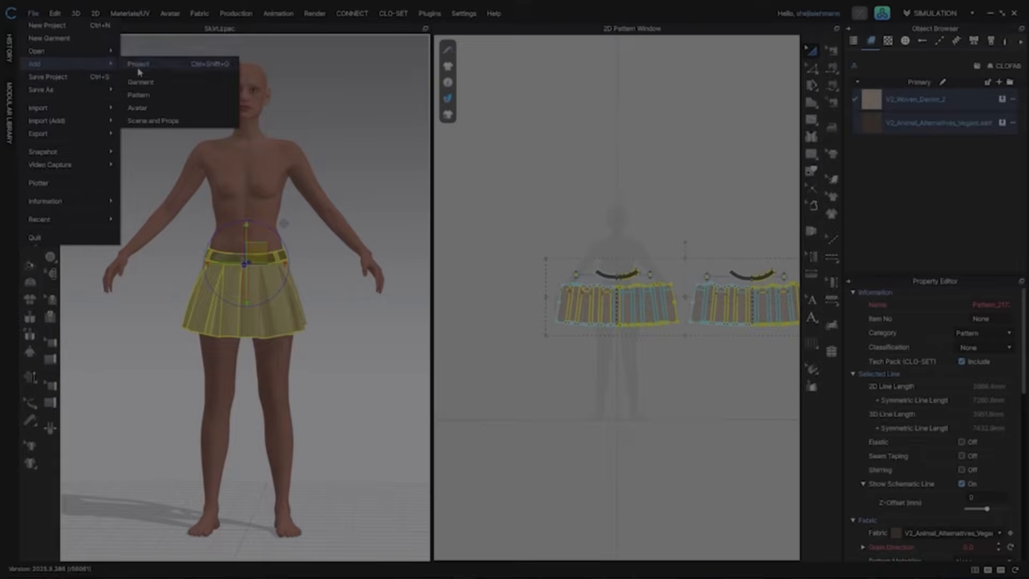
{"action": "left_click", "coordinate": [134, 92]}
{"action": "double_click", "coordinate": [697, 115]}
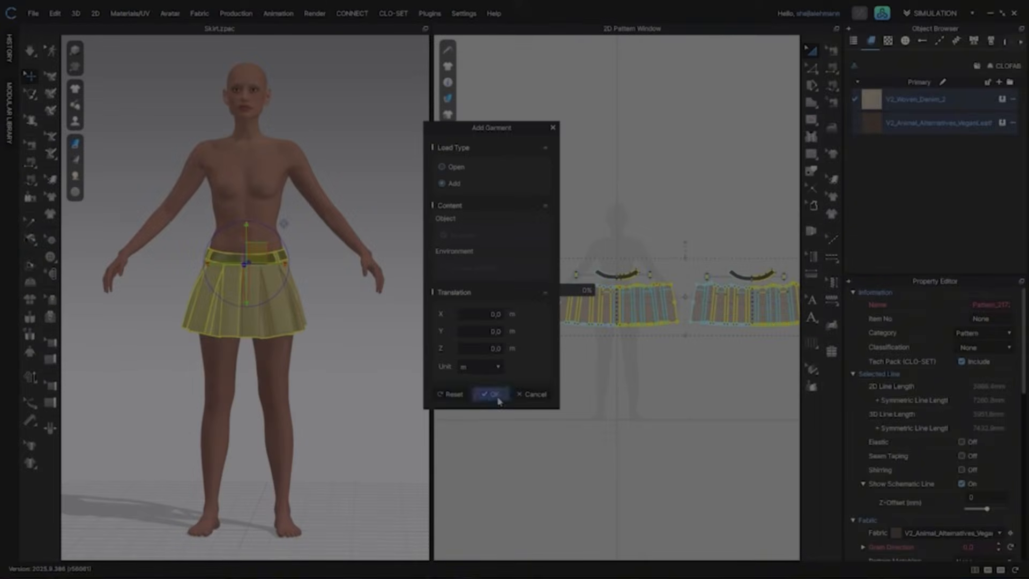
{"action": "left_click", "coordinate": [491, 396]}
Step: Select the top's patterns, position them over the torso and simulate the top onto the avatar
{"action": "key", "text": "ctrl+a"}
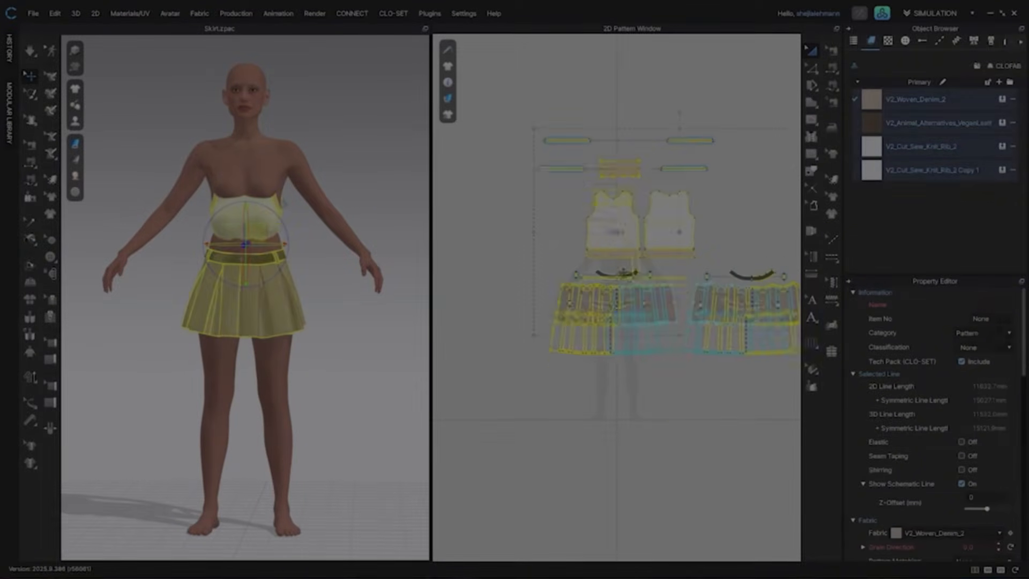
{"action": "key", "text": "Escape"}
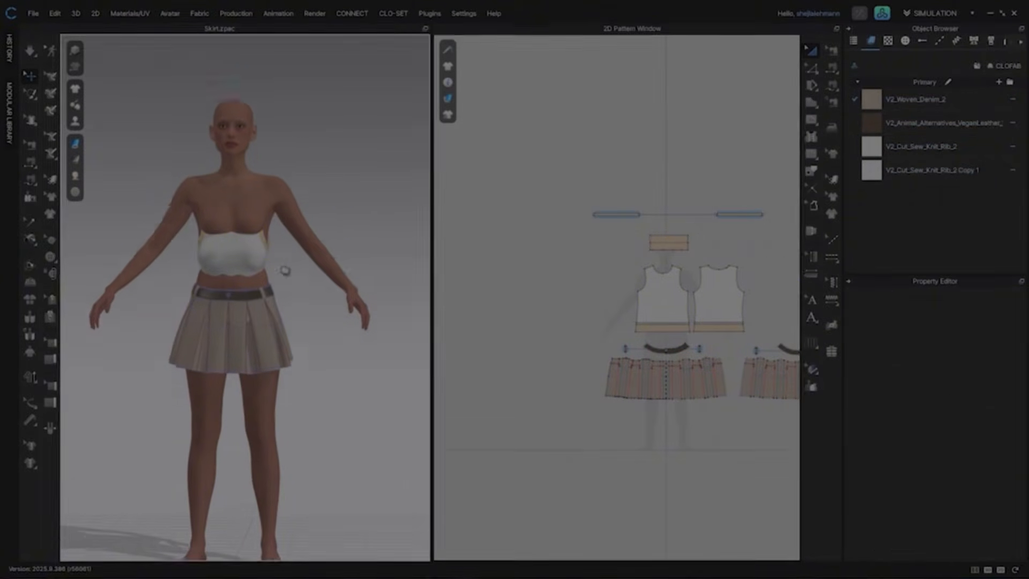
{"action": "middle_click_drag", "start_coordinate": [285, 271], "coordinate": [286, 294]}
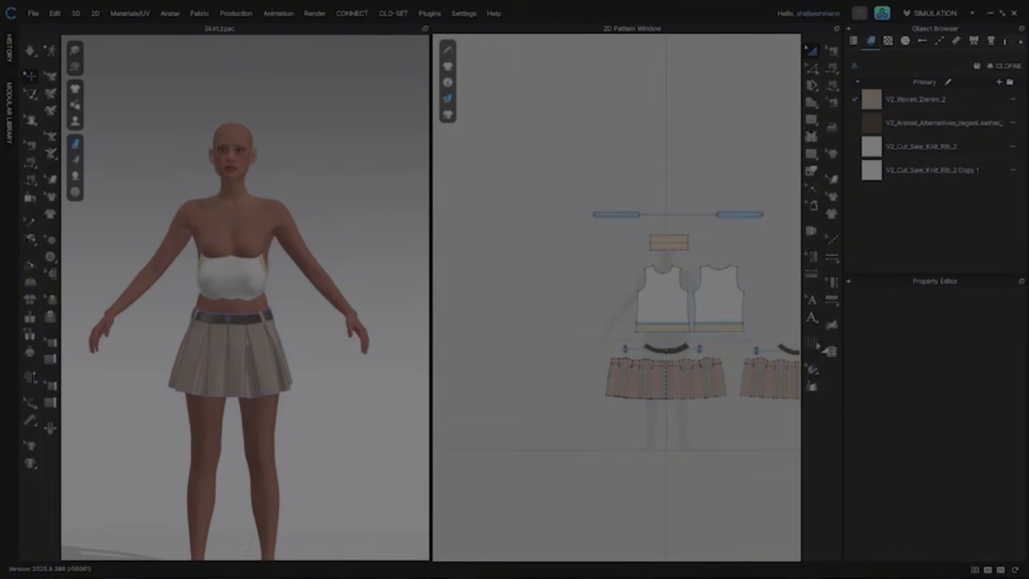
{"action": "left_click_drag", "start_coordinate": [574, 190], "coordinate": [777, 339]}
{"action": "right_click_drag", "start_coordinate": [212, 265], "coordinate": [240, 267]}
{"action": "key", "text": "space"}
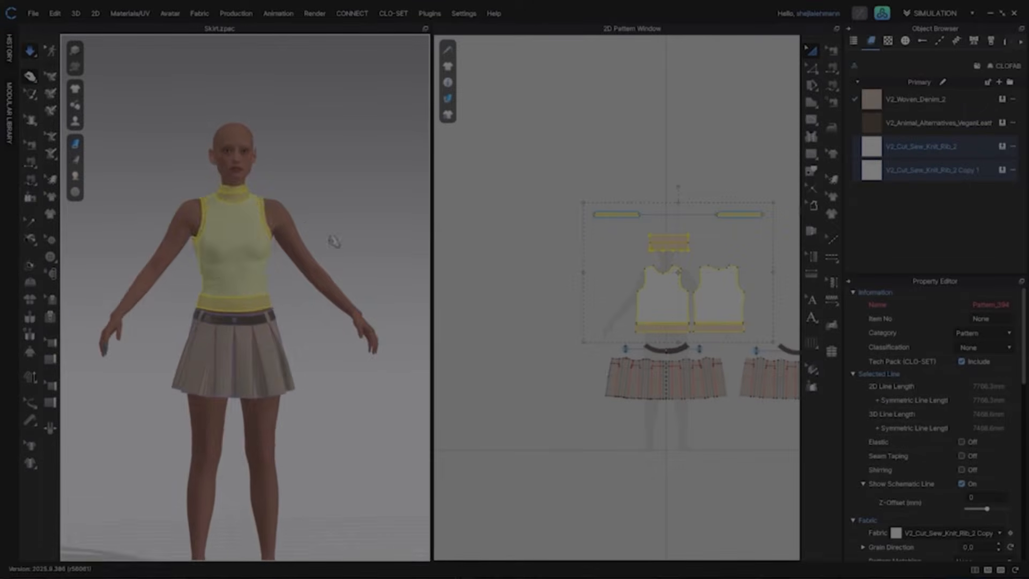
Step: Pull the top's hem band down over the skirt waistband and simulate again
{"action": "scroll", "coordinate": [321, 399], "scroll_direction": "up", "scroll_amount": 5}
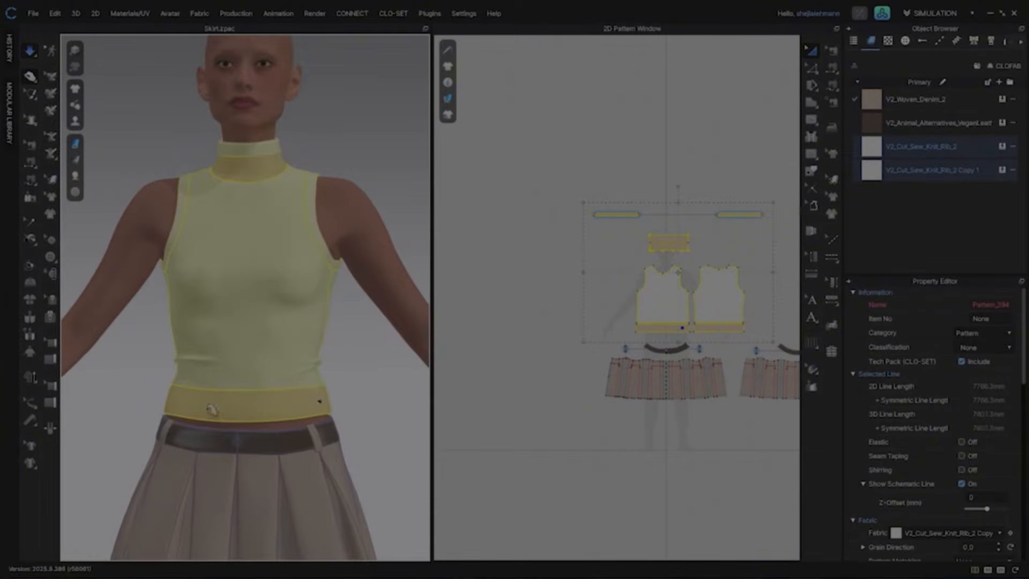
{"action": "left_click_drag", "start_coordinate": [322, 399], "coordinate": [378, 425]}
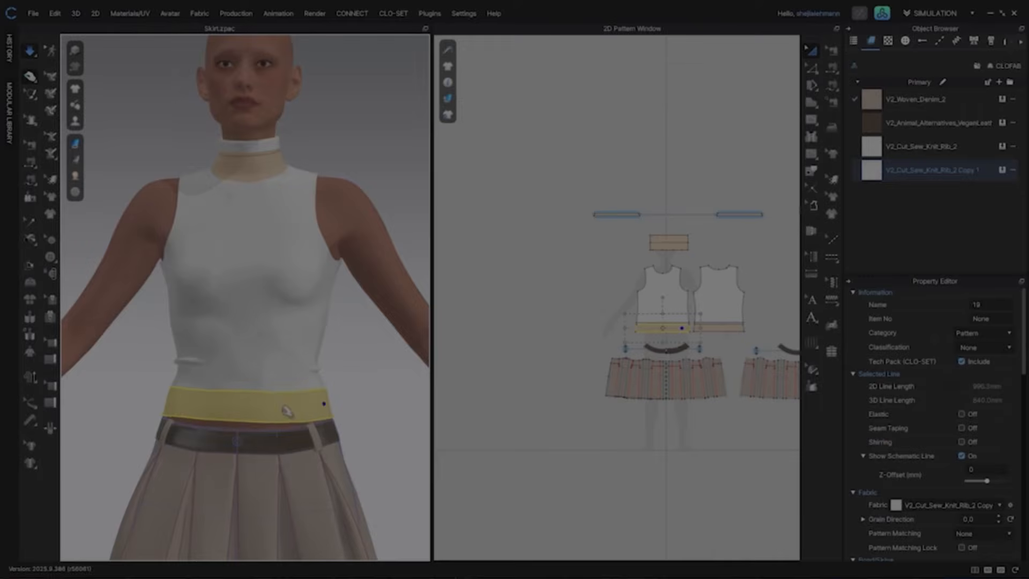
{"action": "left_click_drag", "start_coordinate": [272, 417], "coordinate": [267, 464]}
{"action": "left_click_drag", "start_coordinate": [200, 422], "coordinate": [204, 450]}
{"action": "key", "text": "space"}
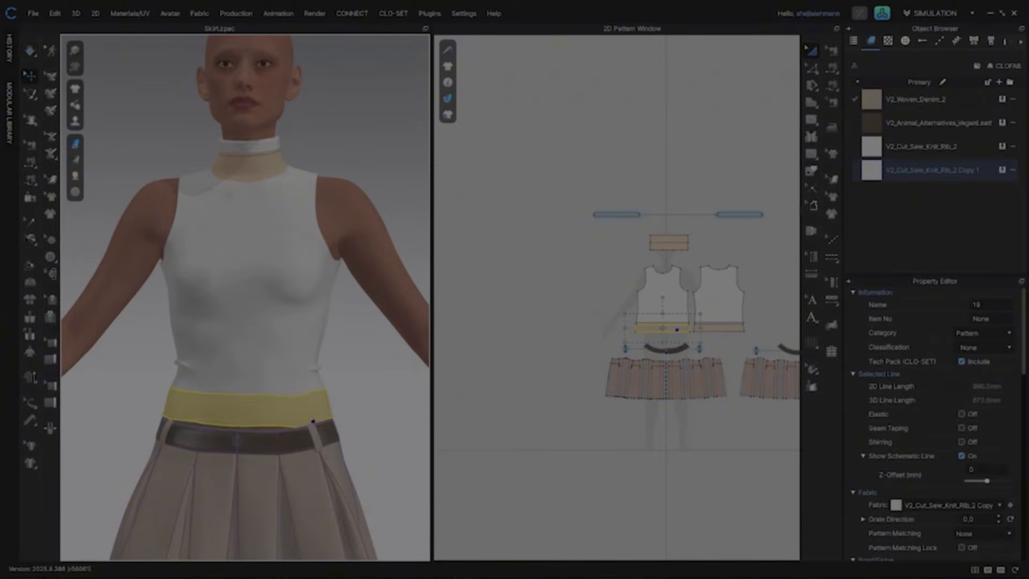
{"action": "left_click_drag", "start_coordinate": [790, 341], "coordinate": [636, 405]}
{"action": "left_click_drag", "start_coordinate": [248, 443], "coordinate": [249, 436]}
{"action": "left_click", "coordinate": [374, 437]}
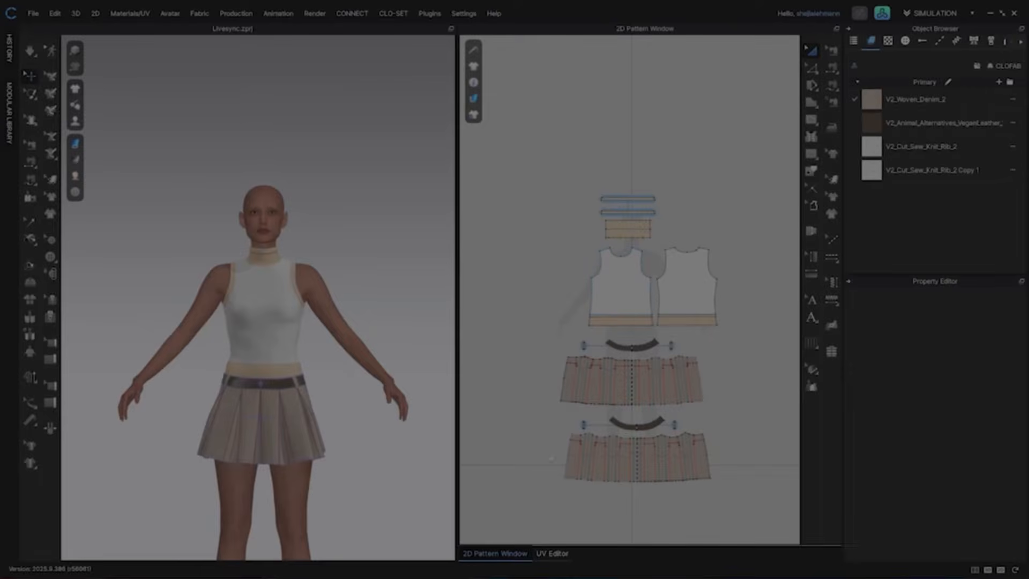
Step: Open the UV Editor, select all patterns and pack their UVs with padding 0.008 in the 0 to 1 area
{"action": "left_click", "coordinate": [550, 553]}
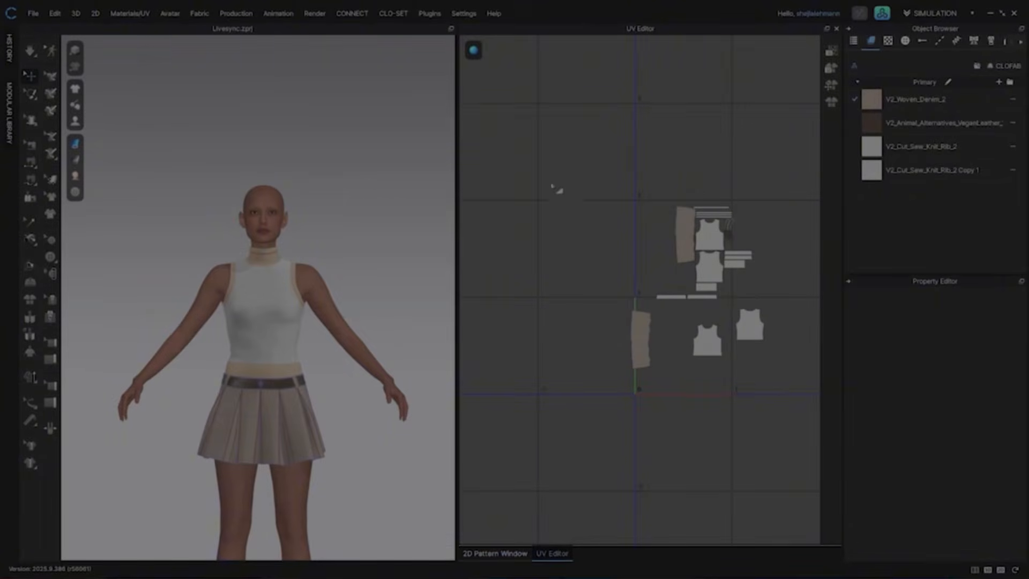
{"action": "key", "text": "ctrl+a"}
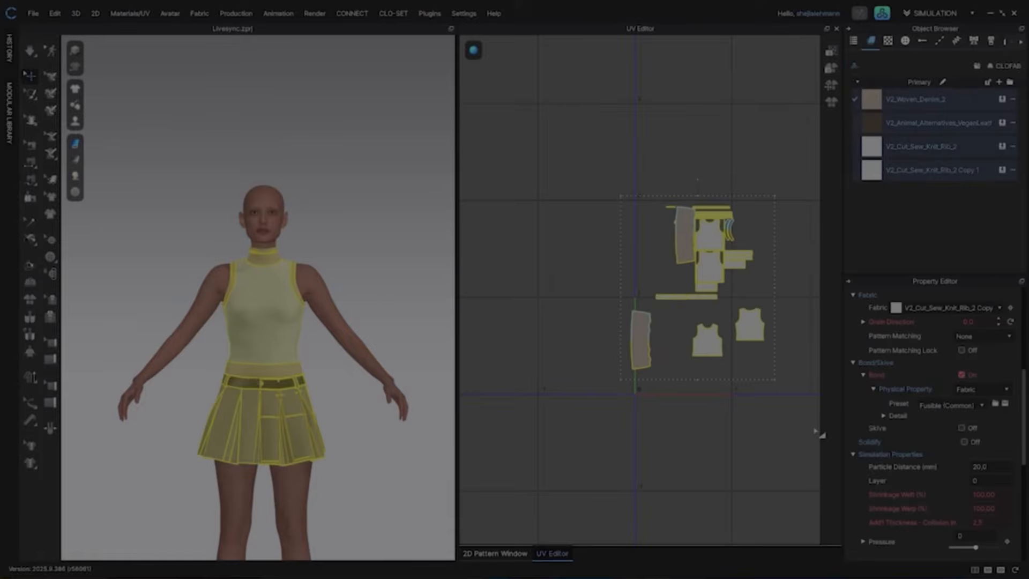
{"action": "left_click", "coordinate": [831, 101]}
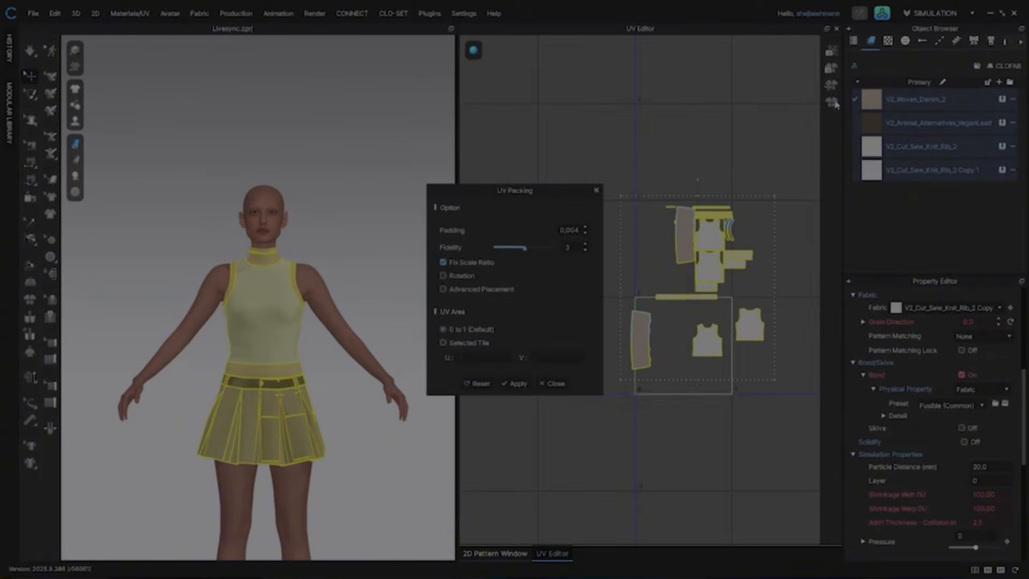
{"action": "left_click", "coordinate": [585, 227]}
{"action": "left_click", "coordinate": [516, 384]}
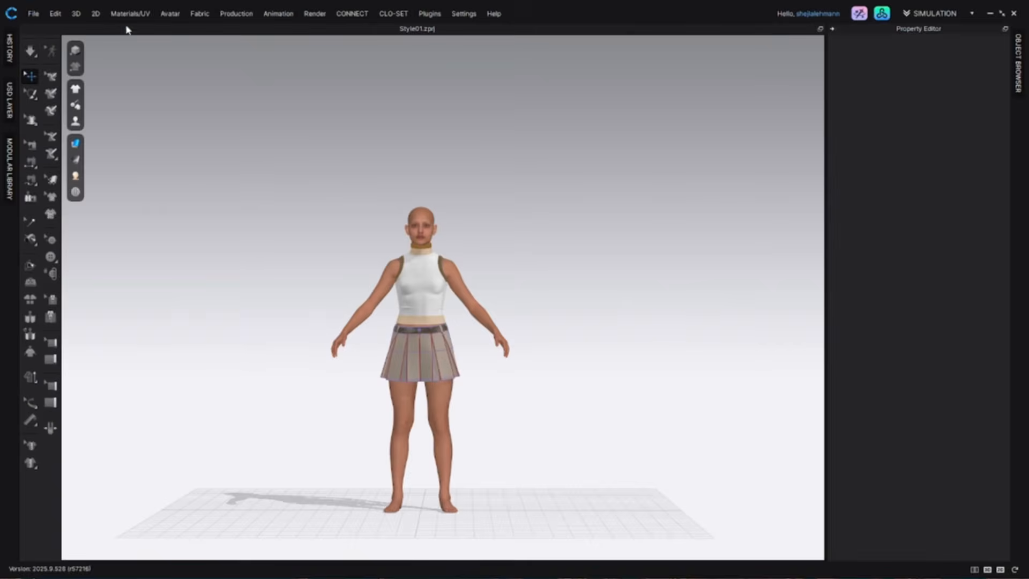
Step: Export the scene as USD to Style01.usd in the Style01 folder, replacing the existing file
{"action": "left_click", "coordinate": [35, 14]}
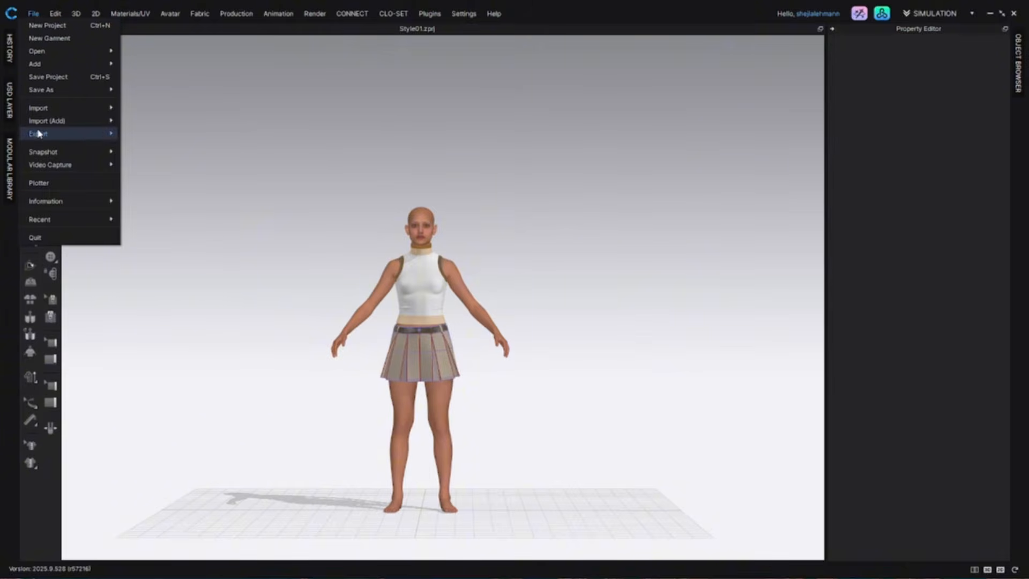
{"action": "mouse_move", "coordinate": [39, 134]}
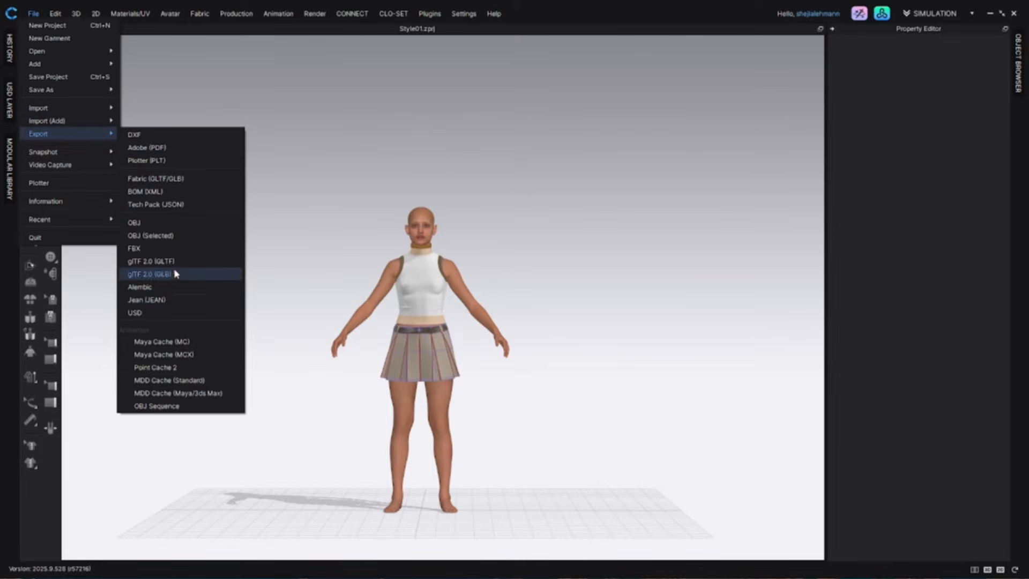
{"action": "left_click", "coordinate": [180, 313]}
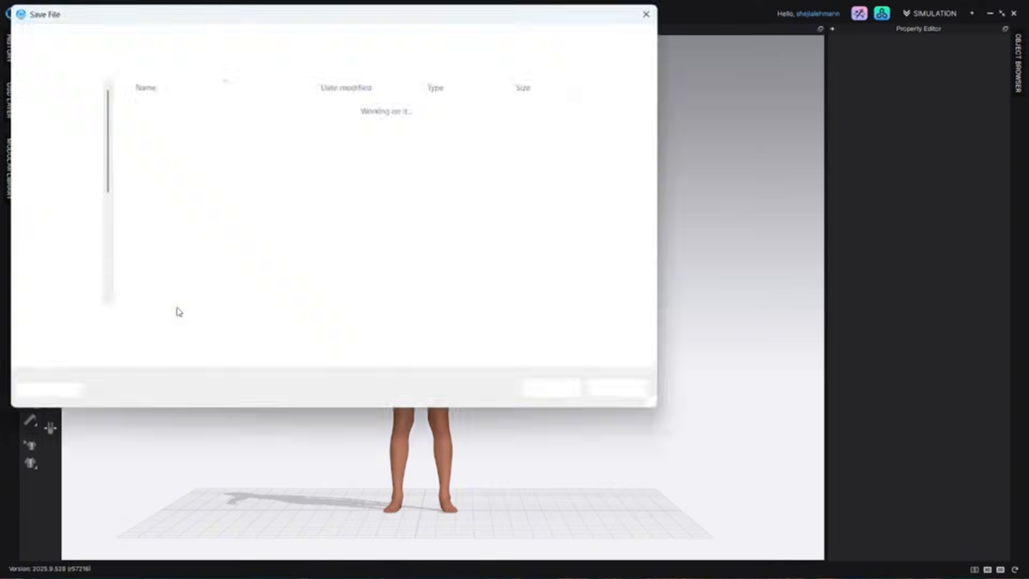
{"action": "left_click", "coordinate": [556, 394]}
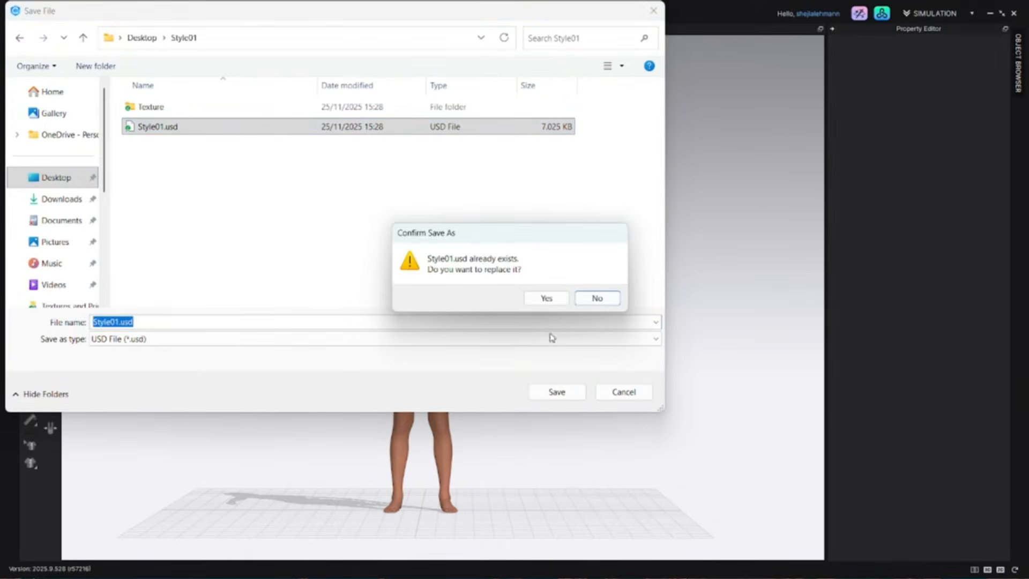
{"action": "left_click", "coordinate": [552, 300]}
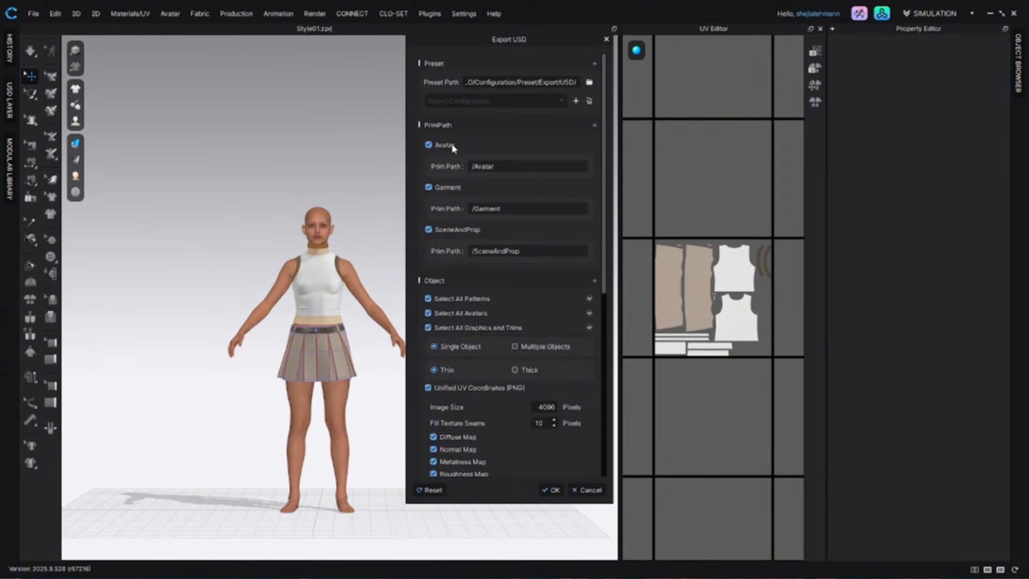
Step: In the USD export options, export only the garment as Thick geometry with garment simulation data included, and confirm
{"action": "left_click", "coordinate": [429, 144]}
{"action": "left_click", "coordinate": [429, 201]}
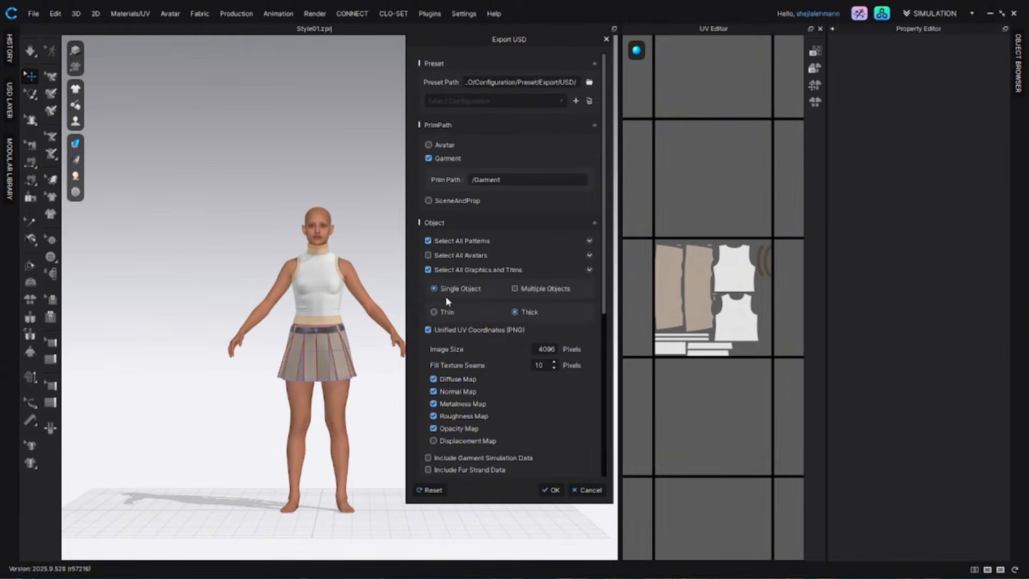
{"action": "scroll", "coordinate": [451, 357], "scroll_direction": "down", "scroll_amount": 1}
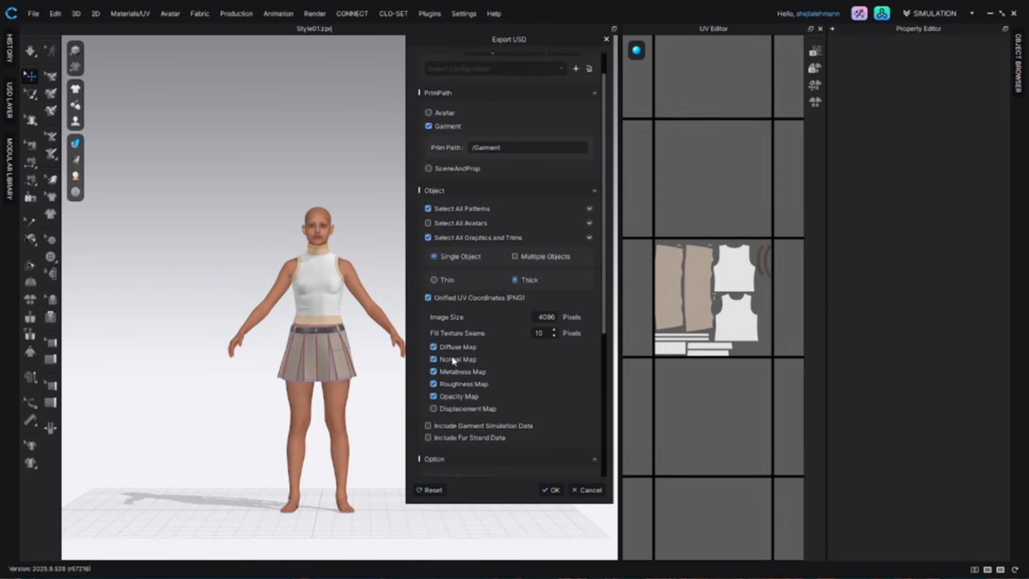
{"action": "scroll", "coordinate": [470, 431], "scroll_direction": "down", "scroll_amount": 2}
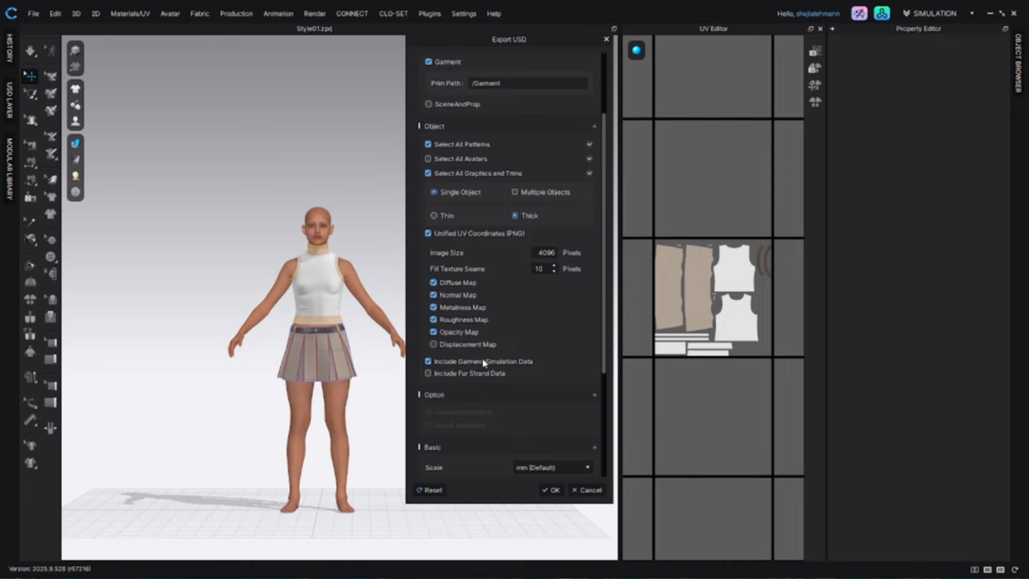
{"action": "left_click", "coordinate": [554, 490]}
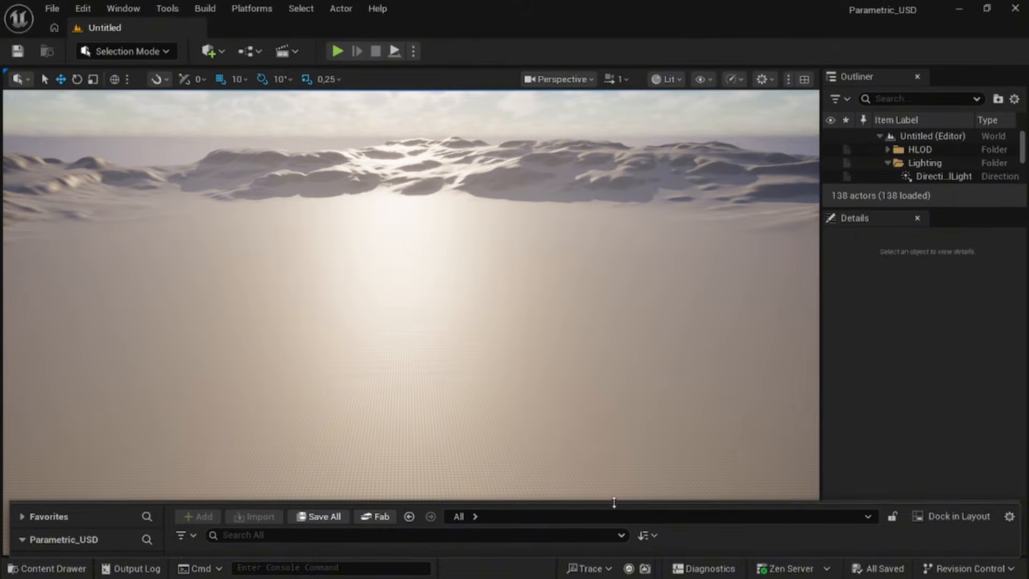
Step: Enlarge the content browser and create a new folder named Outfits in the Content folder
{"action": "left_click_drag", "start_coordinate": [613, 502], "coordinate": [615, 368]}
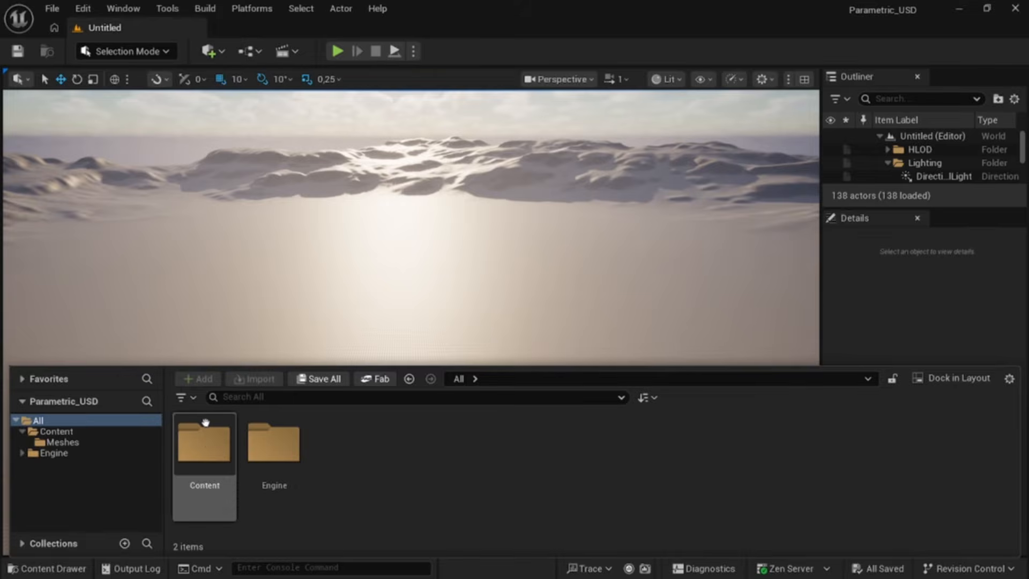
{"action": "double_click", "coordinate": [209, 445]}
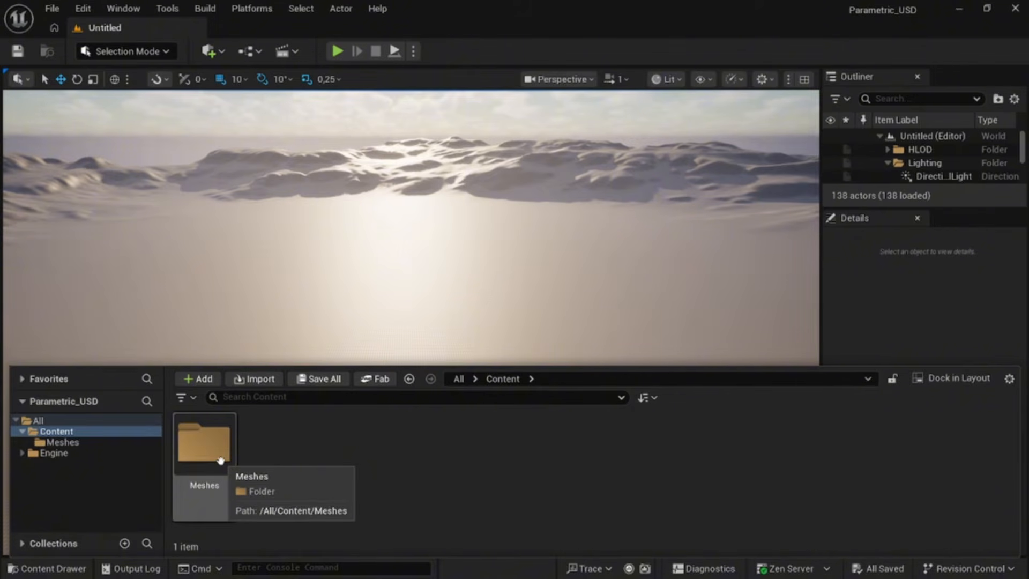
{"action": "double_click", "coordinate": [203, 447]}
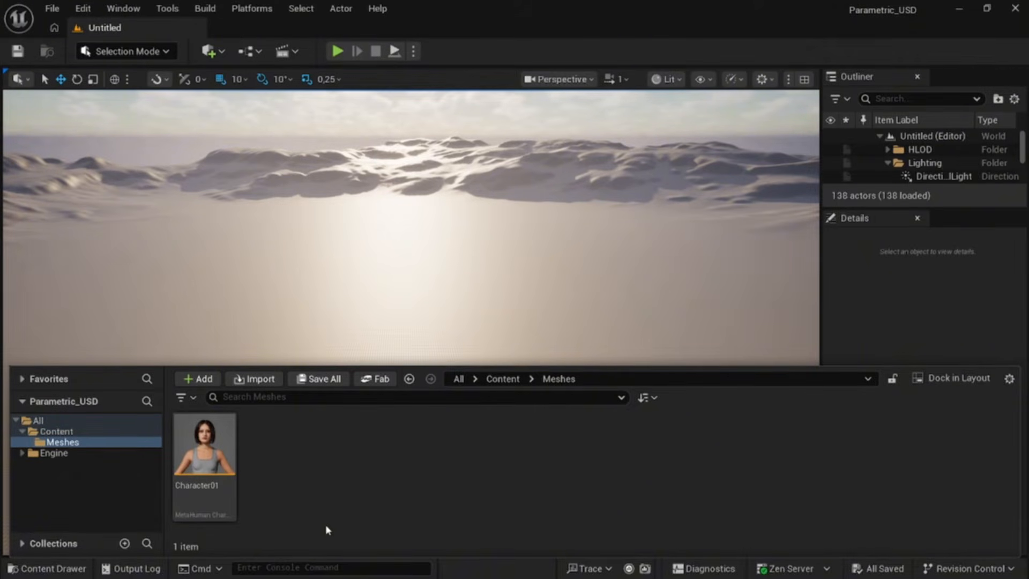
{"action": "left_click", "coordinate": [502, 379]}
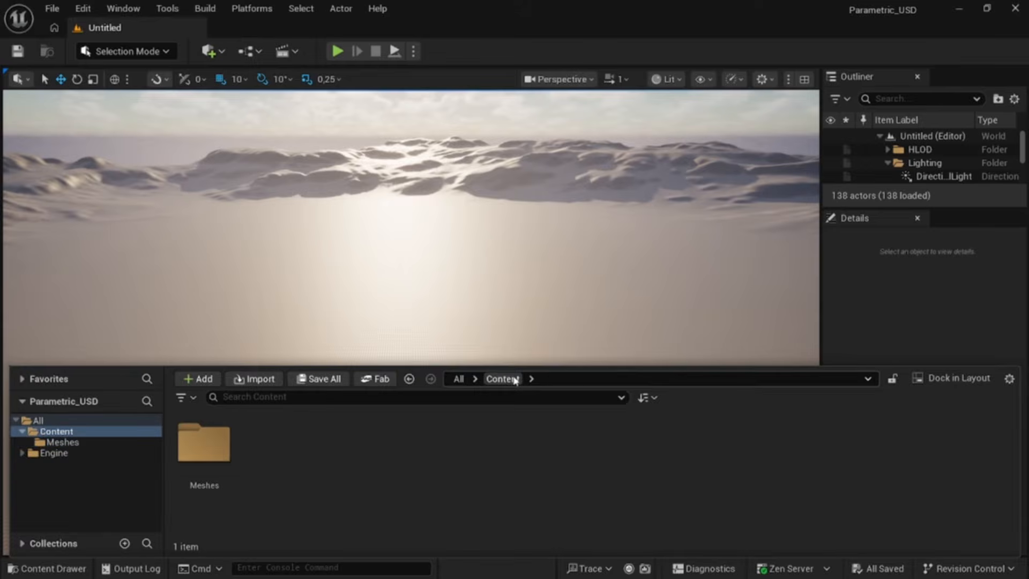
{"action": "right_click", "coordinate": [273, 452]}
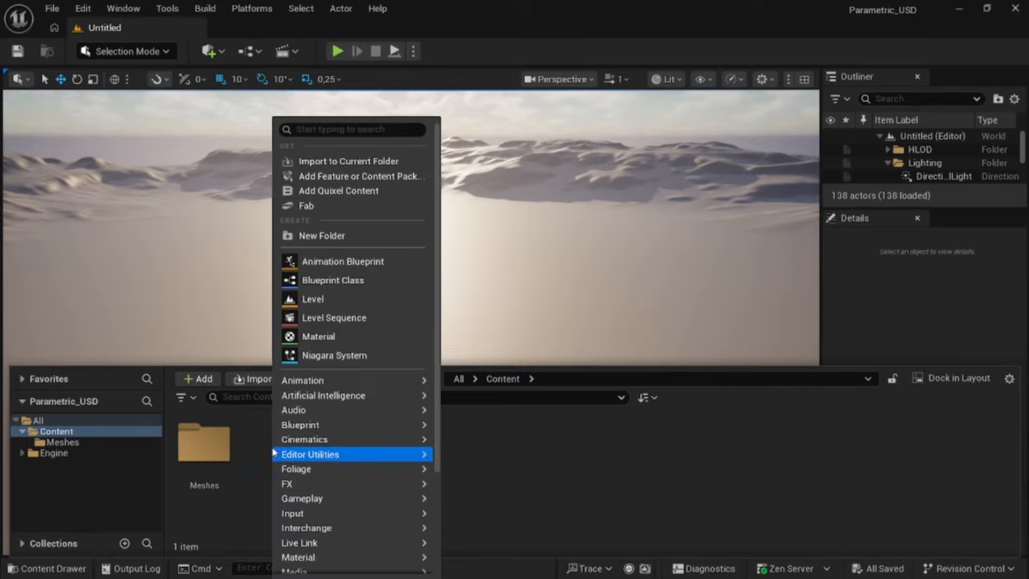
{"action": "left_click", "coordinate": [353, 232]}
{"action": "type", "text": "Outfits"}
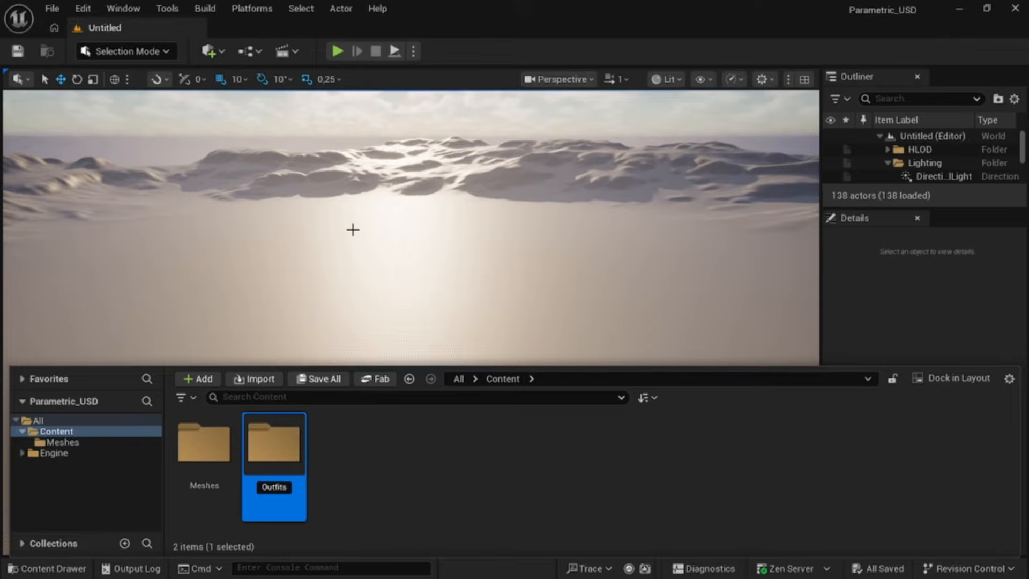
{"action": "key", "text": "Return"}
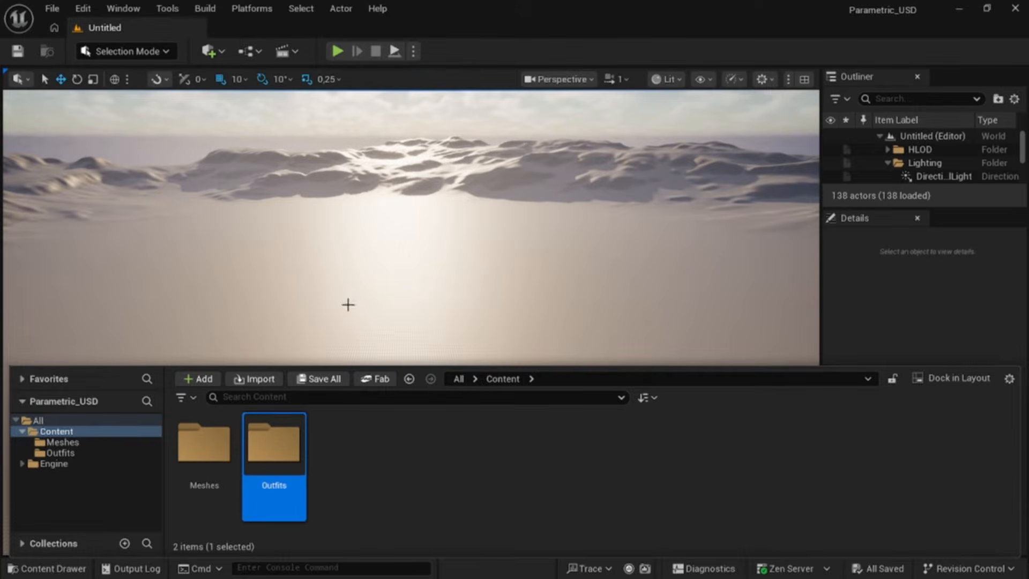
Step: Inside Outfits, create a subfolder named Style01 and open it
{"action": "double_click", "coordinate": [280, 457]}
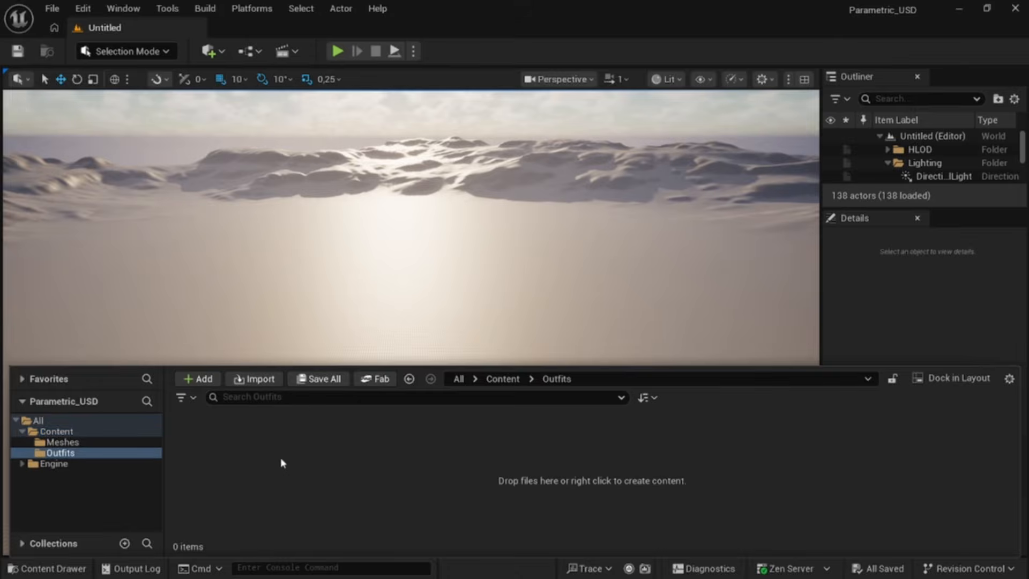
{"action": "right_click", "coordinate": [281, 458]}
{"action": "left_click", "coordinate": [343, 236]}
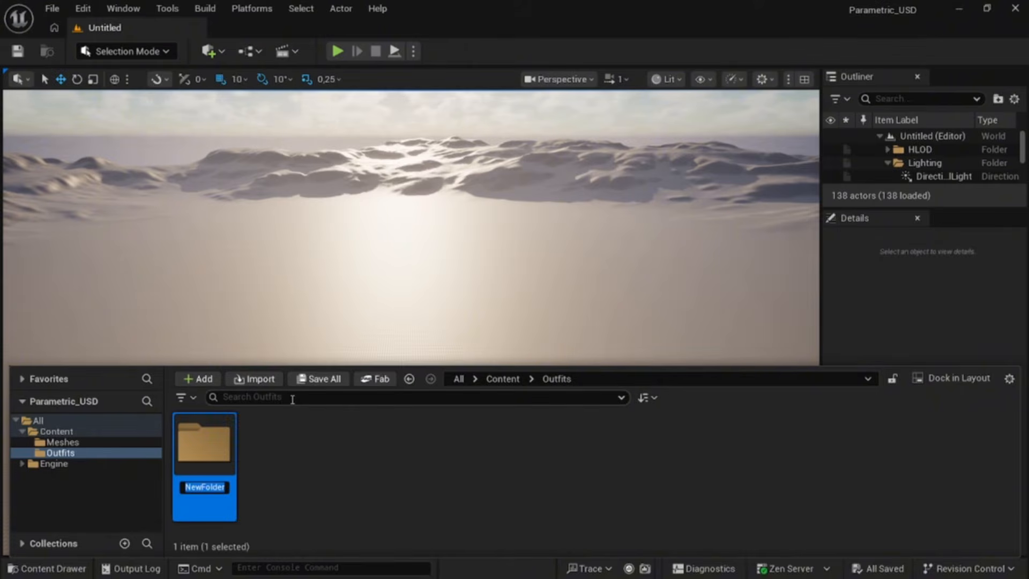
{"action": "type", "text": "Style01"}
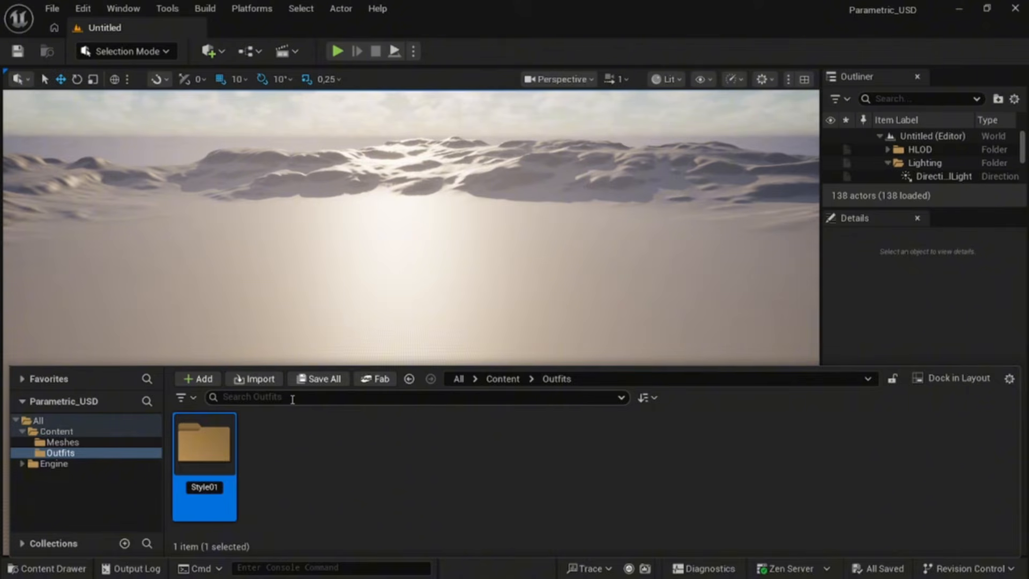
{"action": "key", "text": "Return"}
{"action": "double_click", "coordinate": [203, 452]}
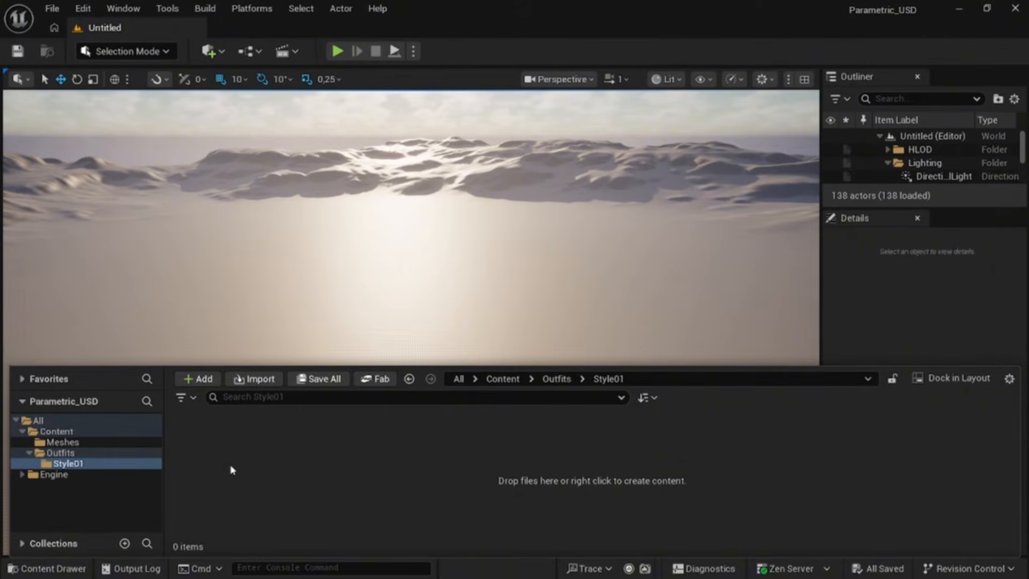
Step: Import Style01.usd into the Style01 folder, keeping the default prim selection and USD import options
{"action": "right_click", "coordinate": [231, 470]}
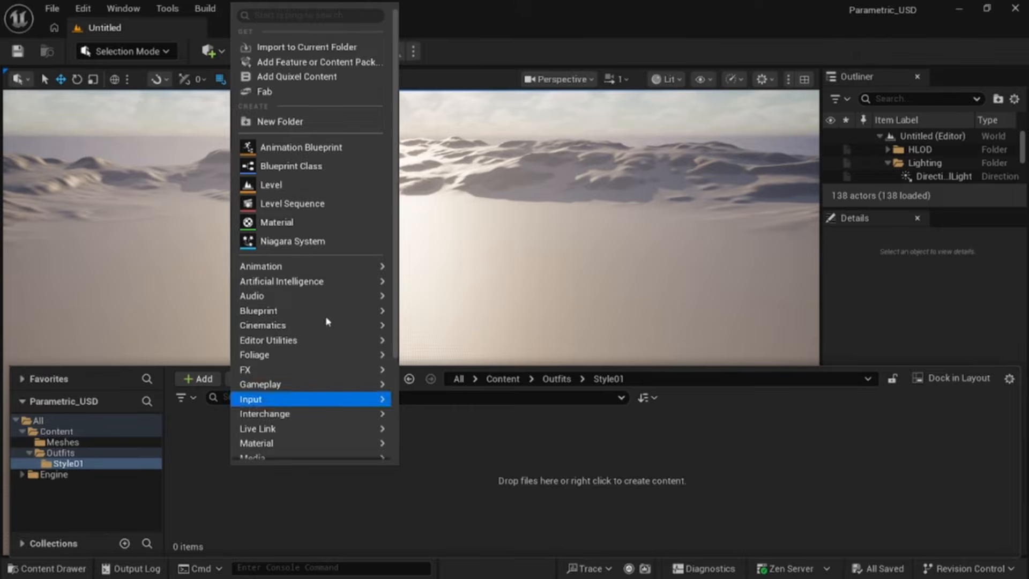
{"action": "left_click", "coordinate": [324, 50]}
{"action": "left_click", "coordinate": [199, 152]}
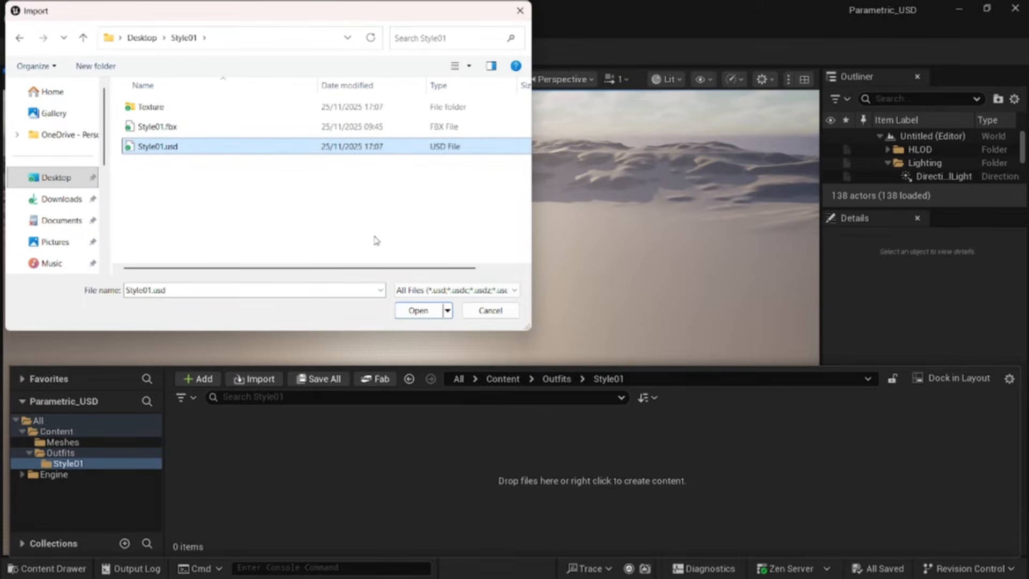
{"action": "left_click", "coordinate": [420, 312]}
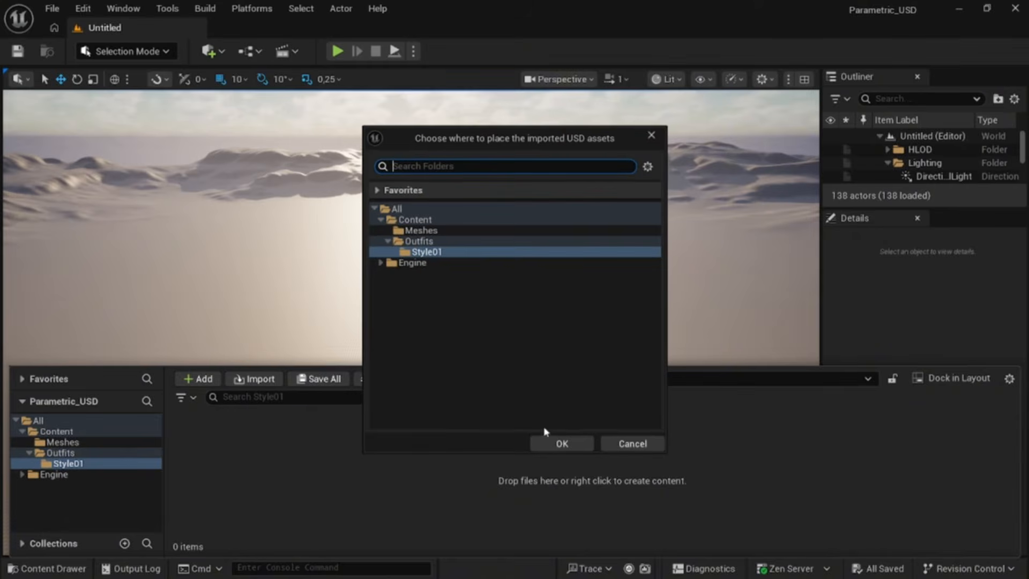
{"action": "left_click", "coordinate": [561, 444]}
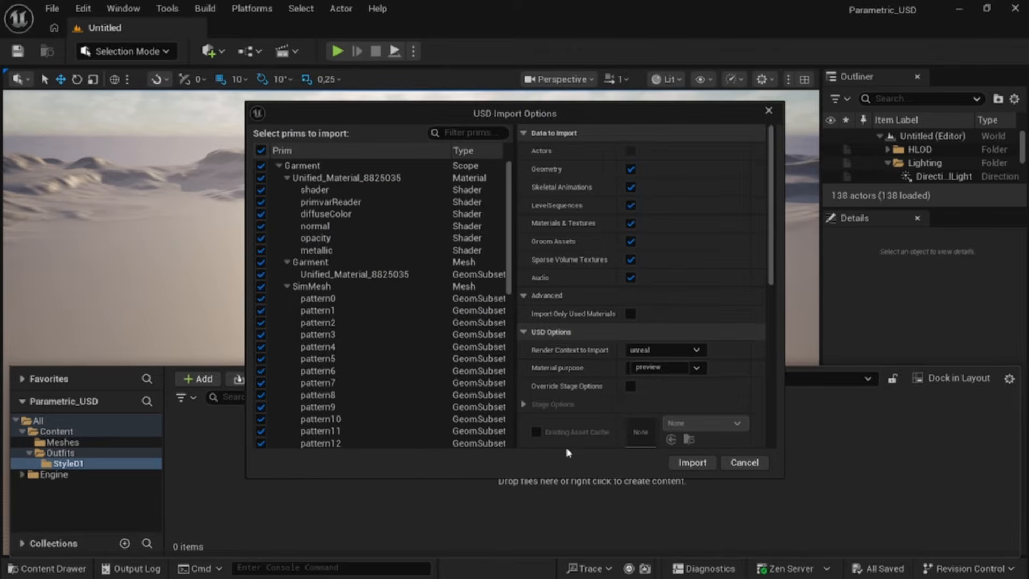
{"action": "left_click", "coordinate": [692, 462]}
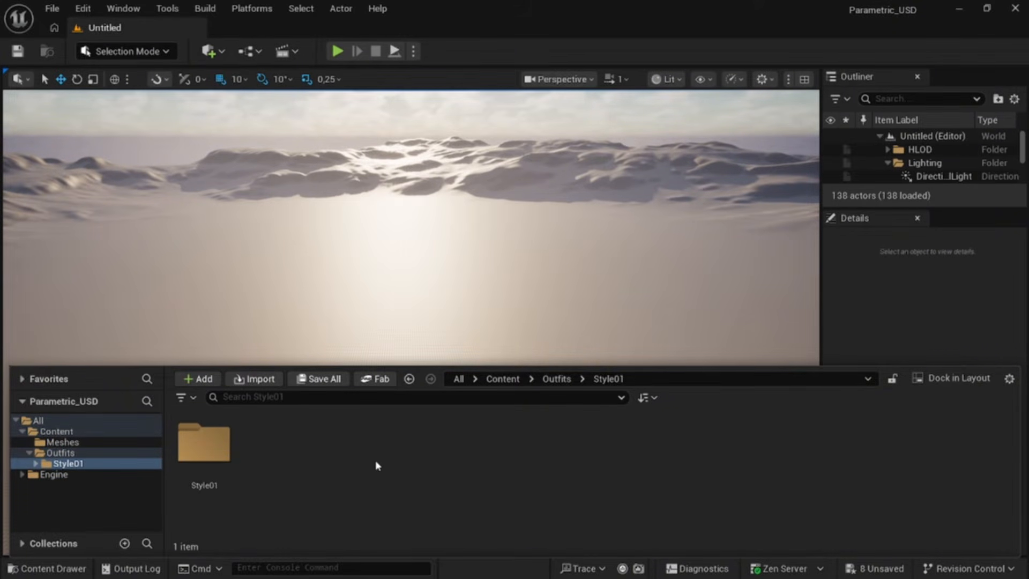
Step: Browse the imported Style01 folders to inspect the generated static meshes
{"action": "double_click", "coordinate": [205, 444]}
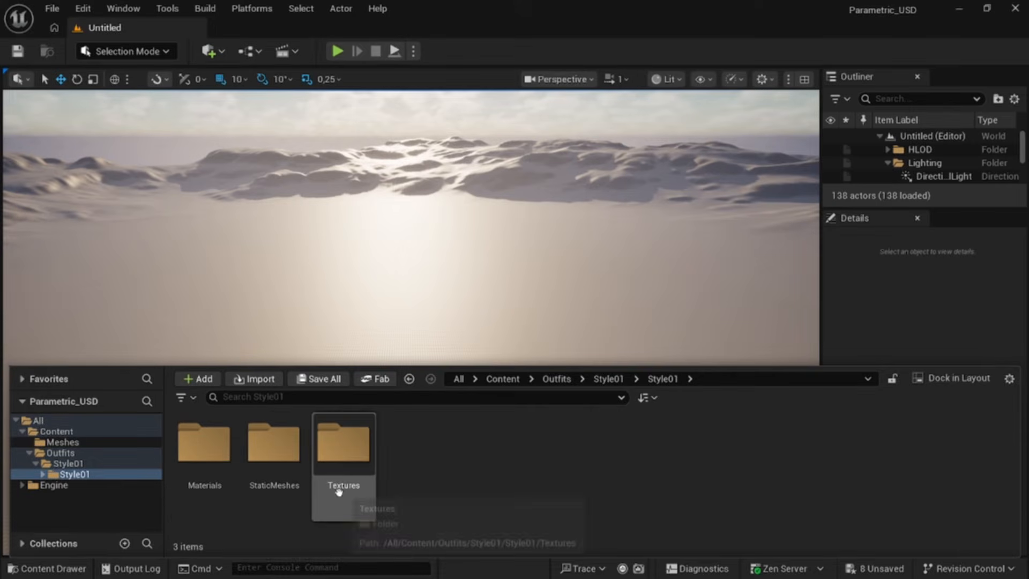
{"action": "double_click", "coordinate": [277, 456]}
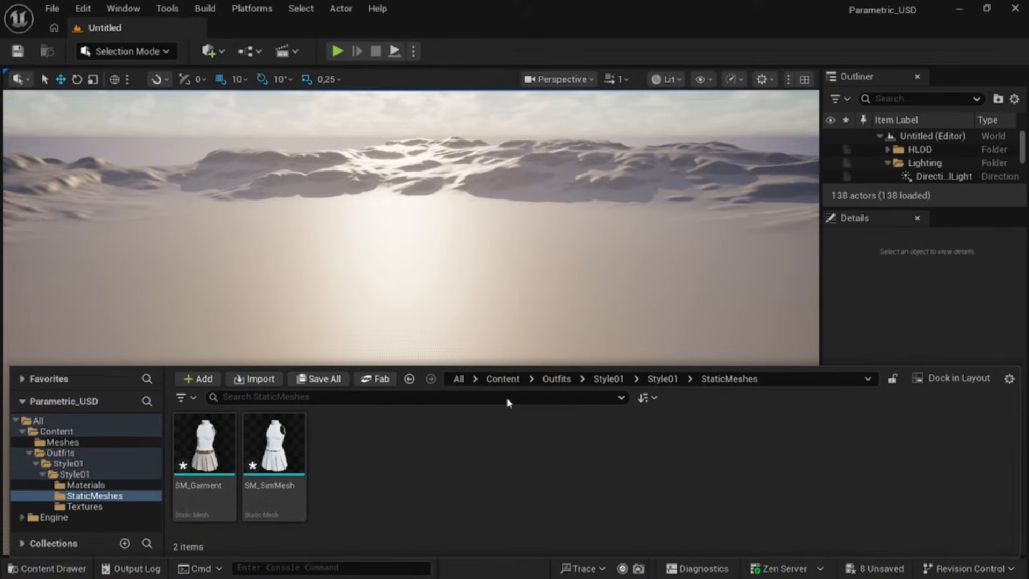
{"action": "left_click", "coordinate": [504, 379]}
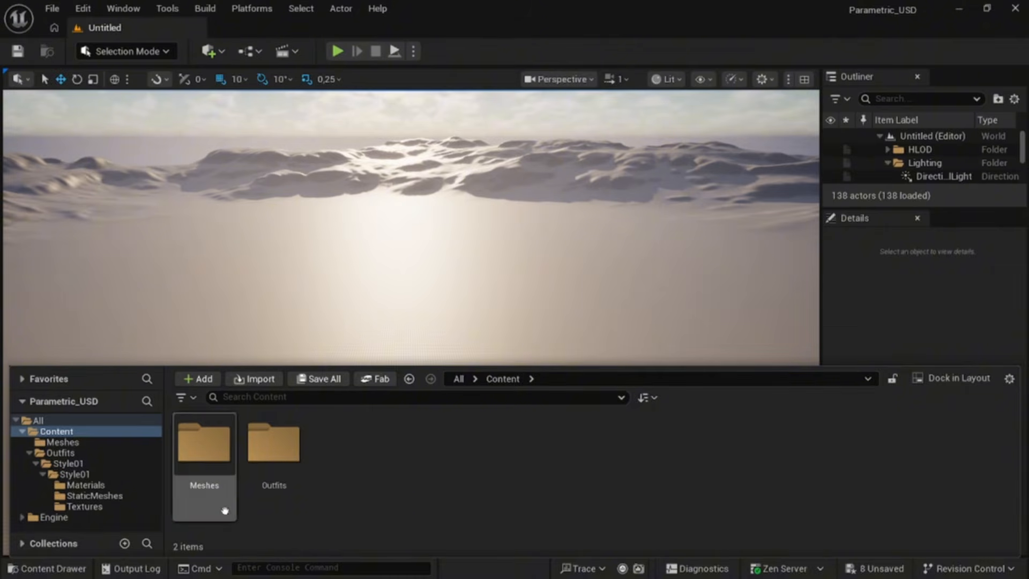
Step: Open the Character01 MetaHuman asset from the Meshes folder, proceeding past the memory warning
{"action": "double_click", "coordinate": [219, 457]}
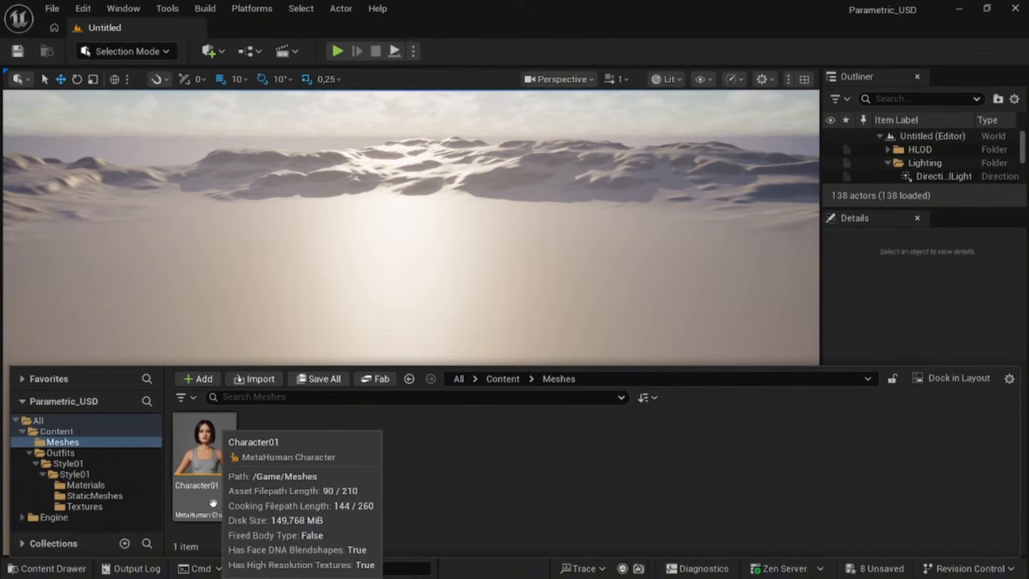
{"action": "double_click", "coordinate": [226, 467]}
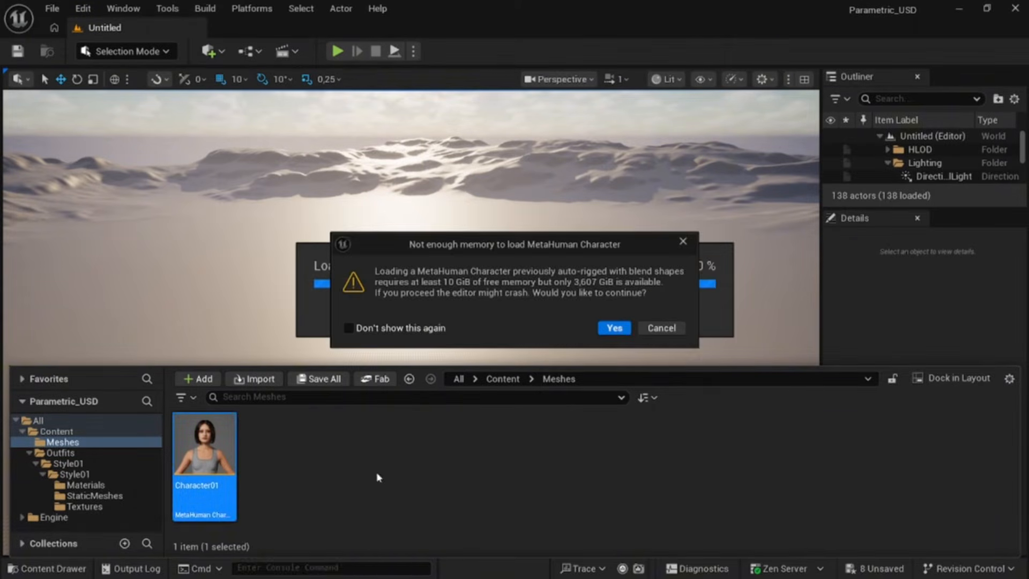
{"action": "key", "text": "Return"}
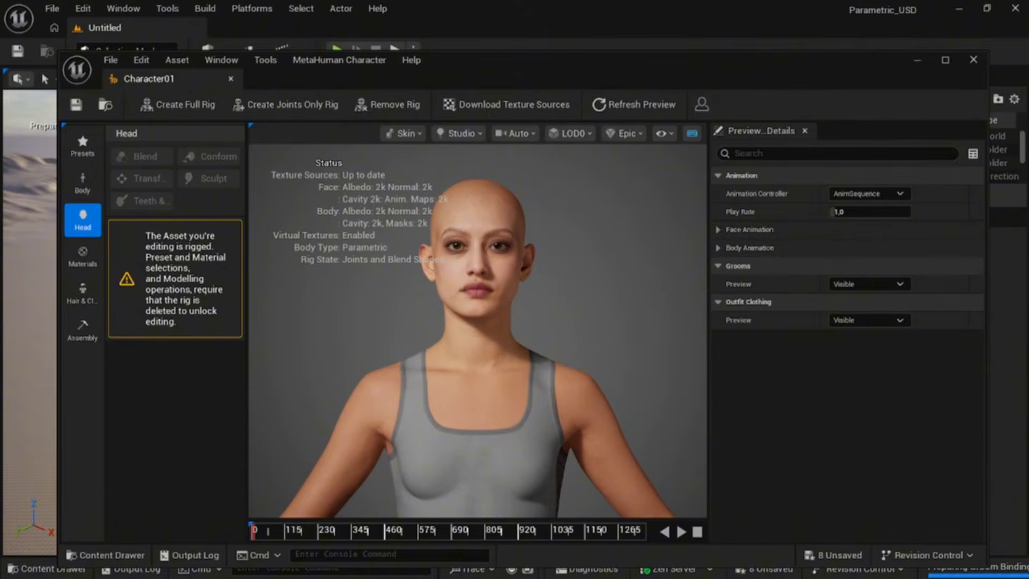
Step: Export the outfit body skeletal mesh as Character01_CombinedSkelMesh into the Meshes folder, then close the MetaHuman editor
{"action": "left_click", "coordinate": [377, 61]}
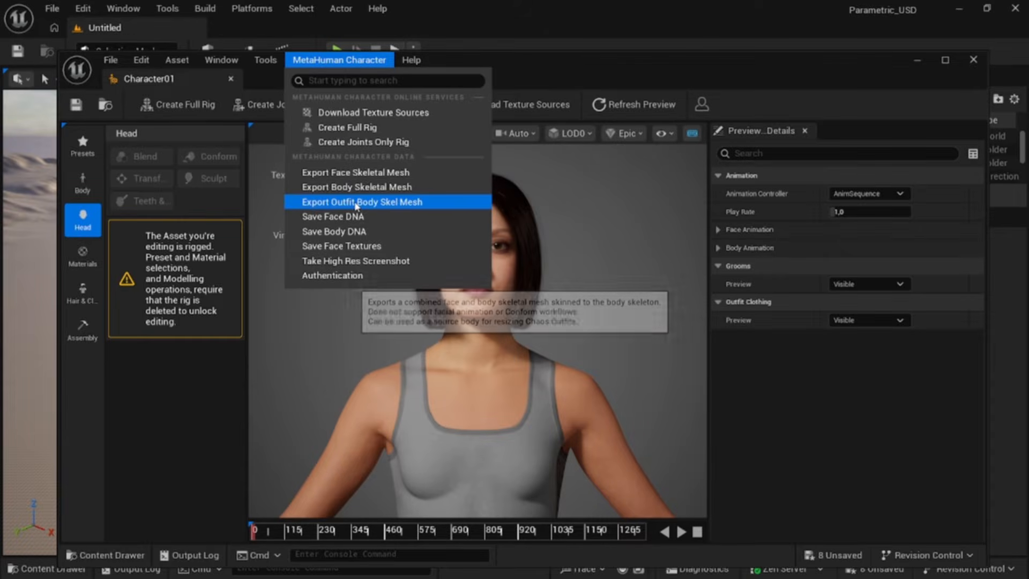
{"action": "left_click", "coordinate": [428, 202]}
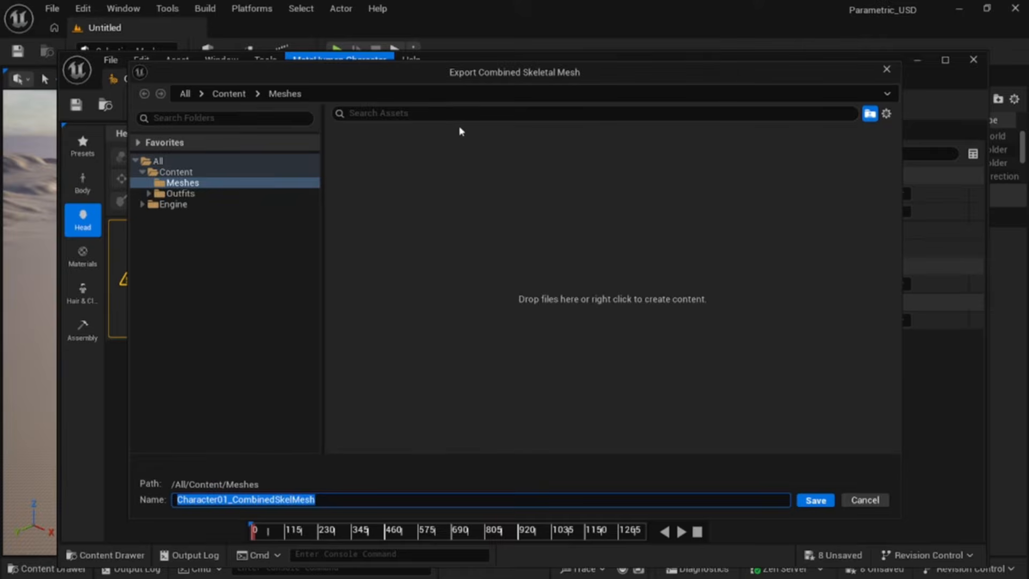
{"action": "left_click", "coordinate": [229, 95]}
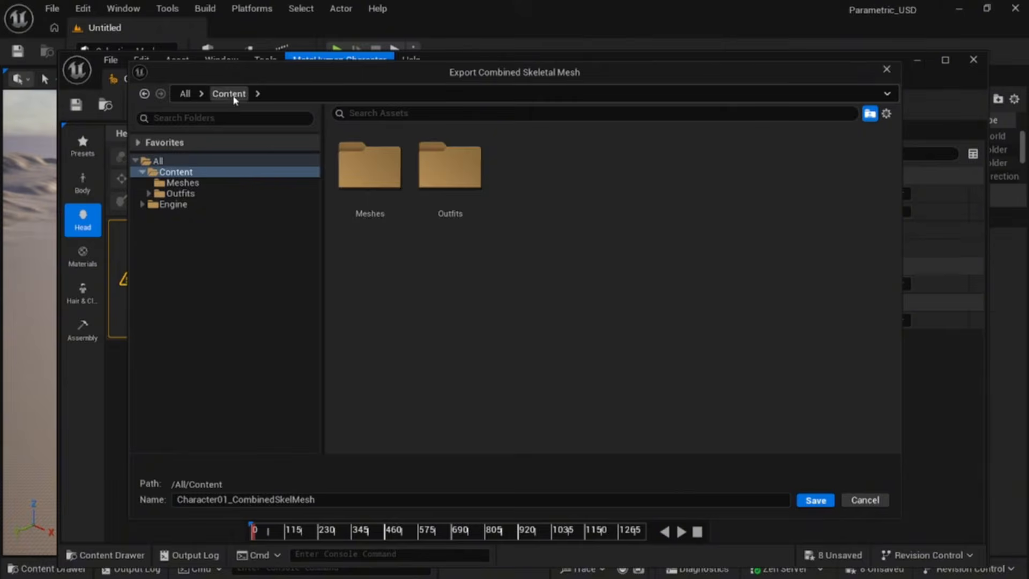
{"action": "double_click", "coordinate": [383, 200]}
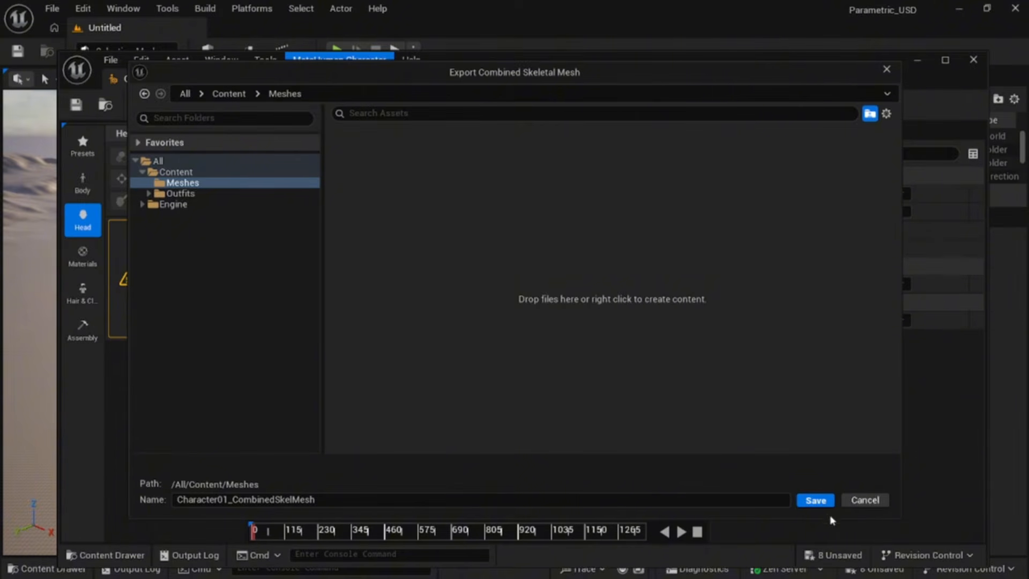
{"action": "left_click", "coordinate": [827, 501]}
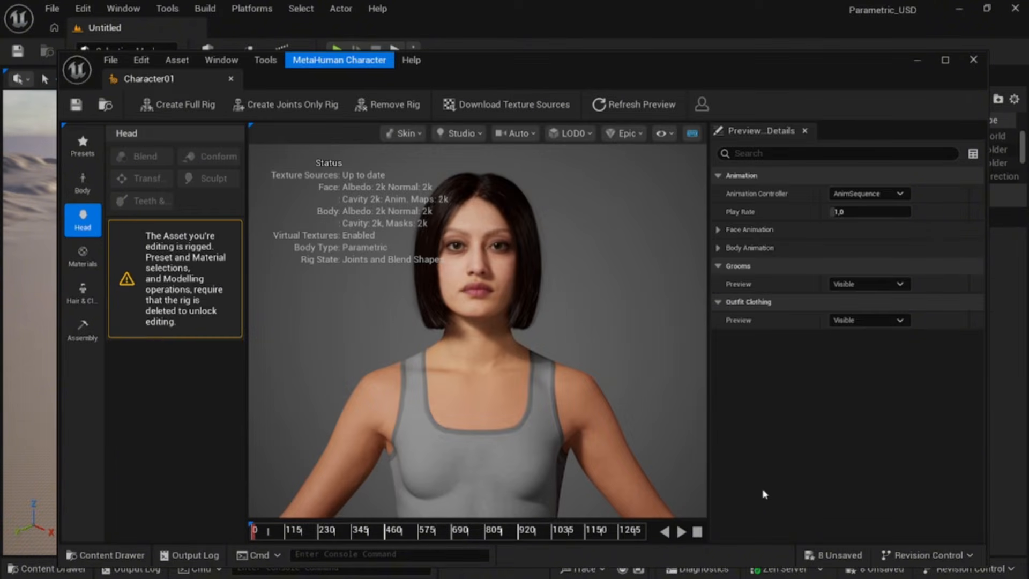
{"action": "left_click", "coordinate": [973, 60]}
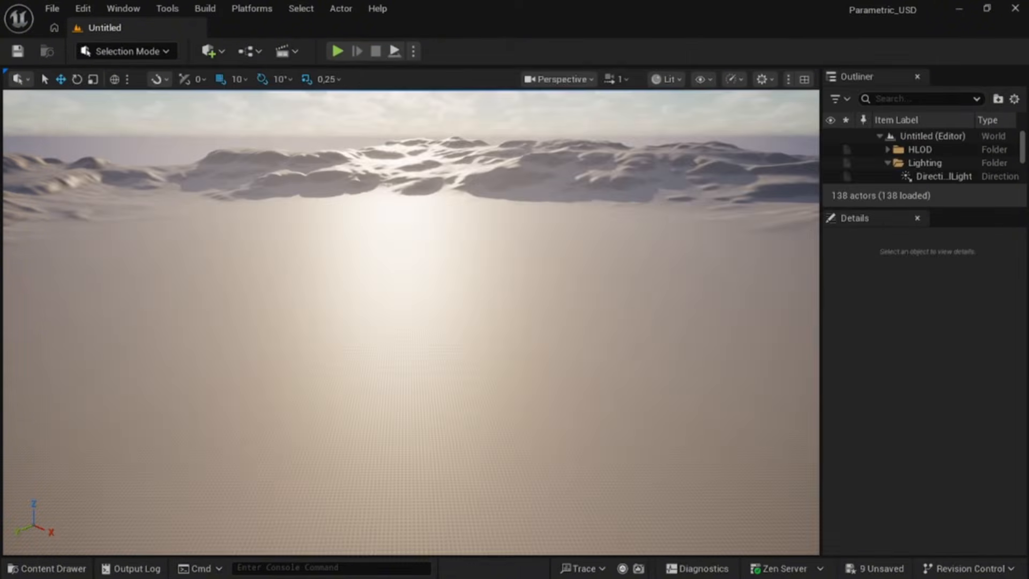
Step: In the Outfits/Style01/Style01/StaticMeshes folder, create a new Cloth Asset named CA_Style01
{"action": "left_click", "coordinate": [48, 568]}
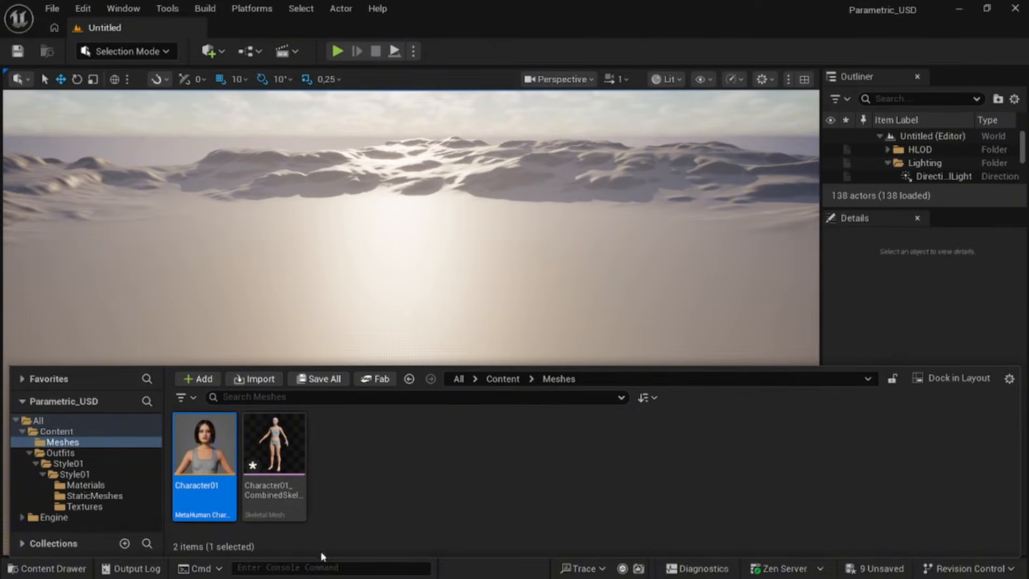
{"action": "left_click", "coordinate": [345, 522]}
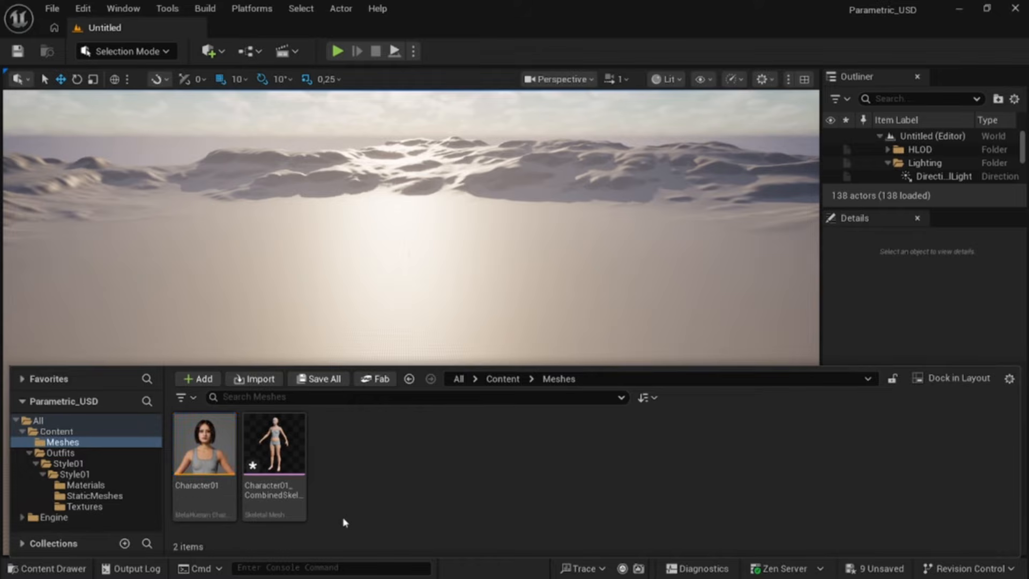
{"action": "left_click", "coordinate": [503, 379]}
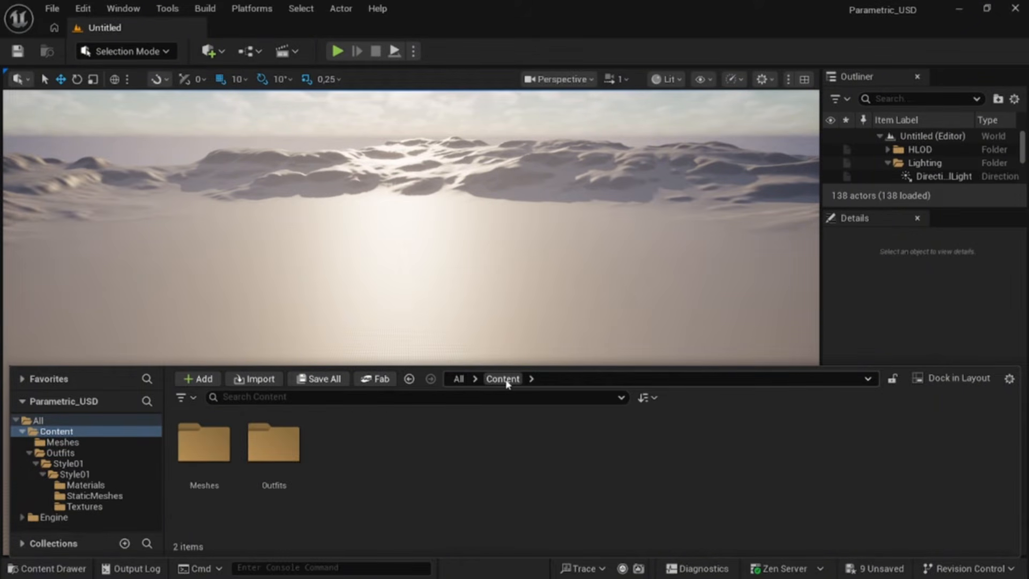
{"action": "double_click", "coordinate": [288, 451]}
{"action": "double_click", "coordinate": [221, 445]}
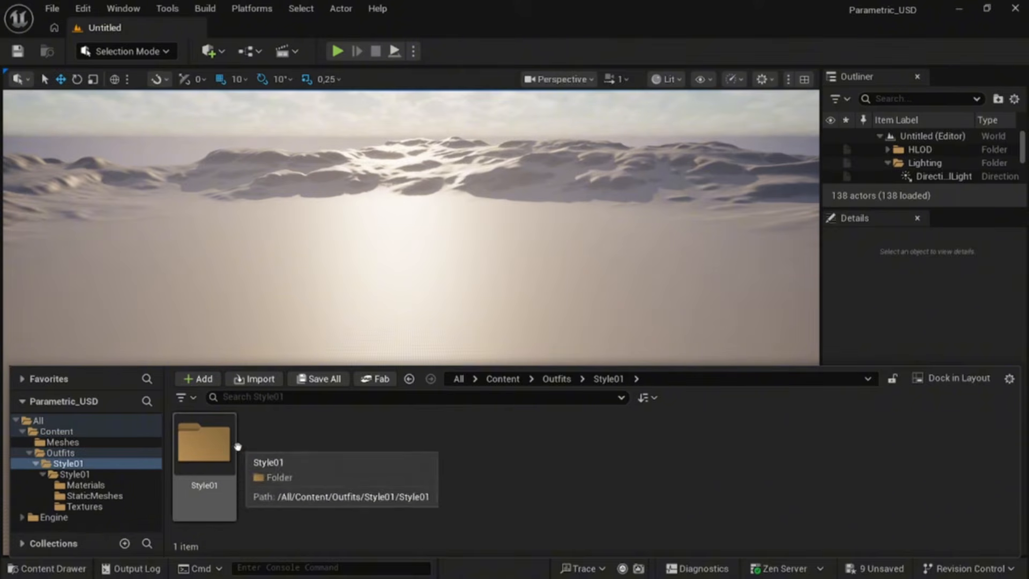
{"action": "double_click", "coordinate": [225, 445]}
{"action": "double_click", "coordinate": [275, 445]}
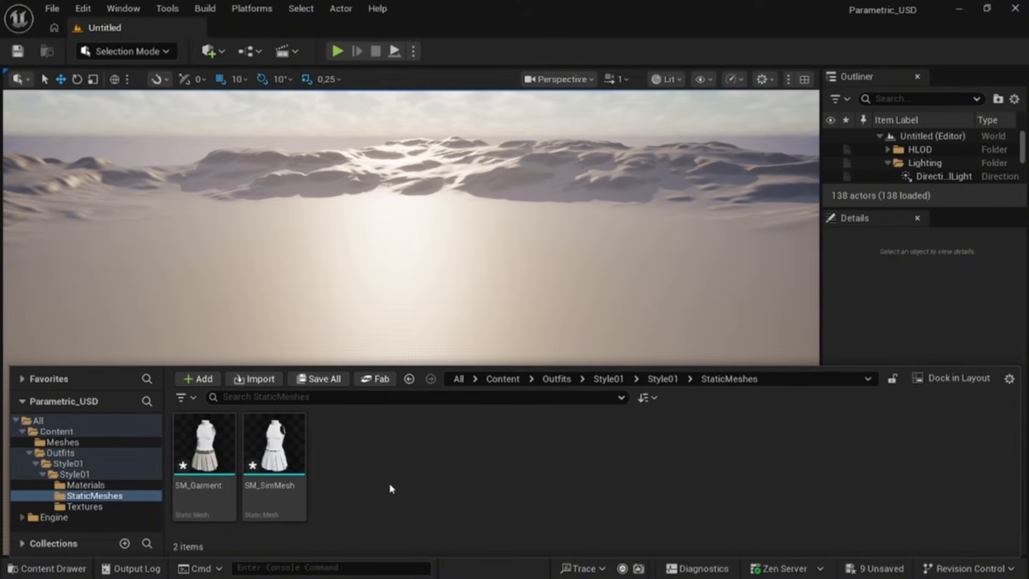
{"action": "right_click", "coordinate": [426, 466]}
{"action": "scroll", "coordinate": [483, 335], "scroll_direction": "down", "scroll_amount": 3}
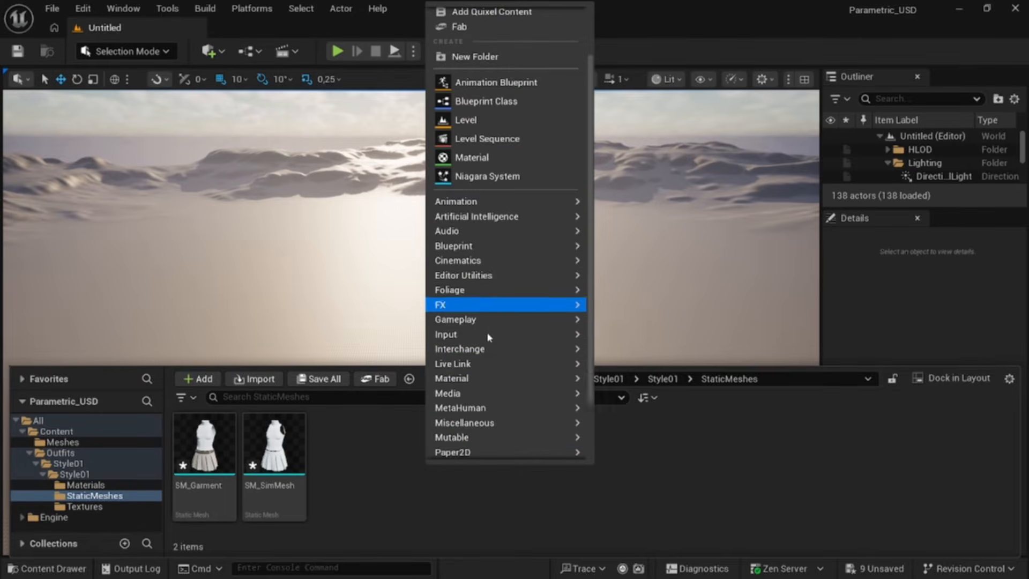
{"action": "mouse_move", "coordinate": [491, 338]}
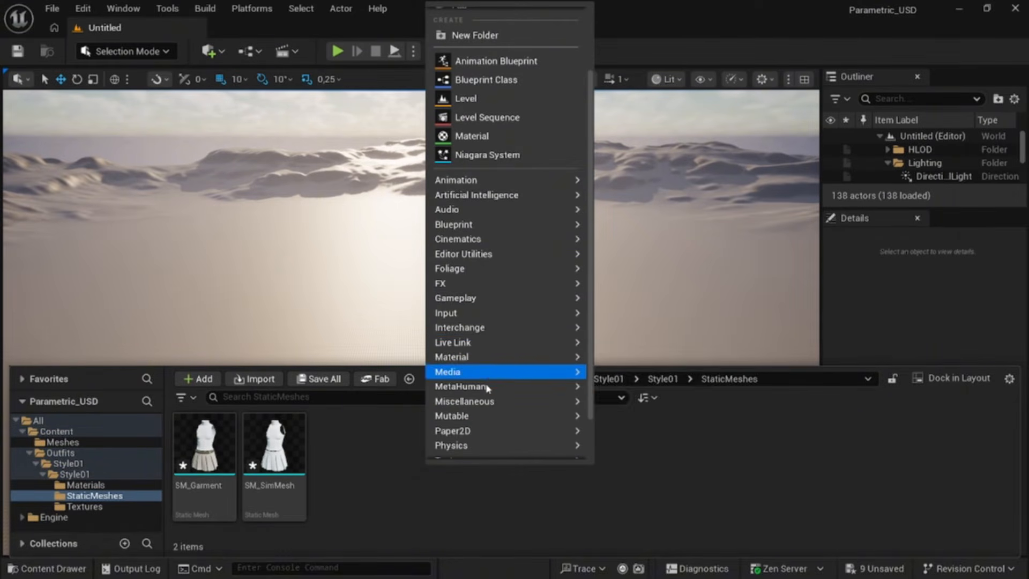
{"action": "scroll", "coordinate": [479, 424], "scroll_direction": "down", "scroll_amount": 1}
{"action": "mouse_move", "coordinate": [482, 427]}
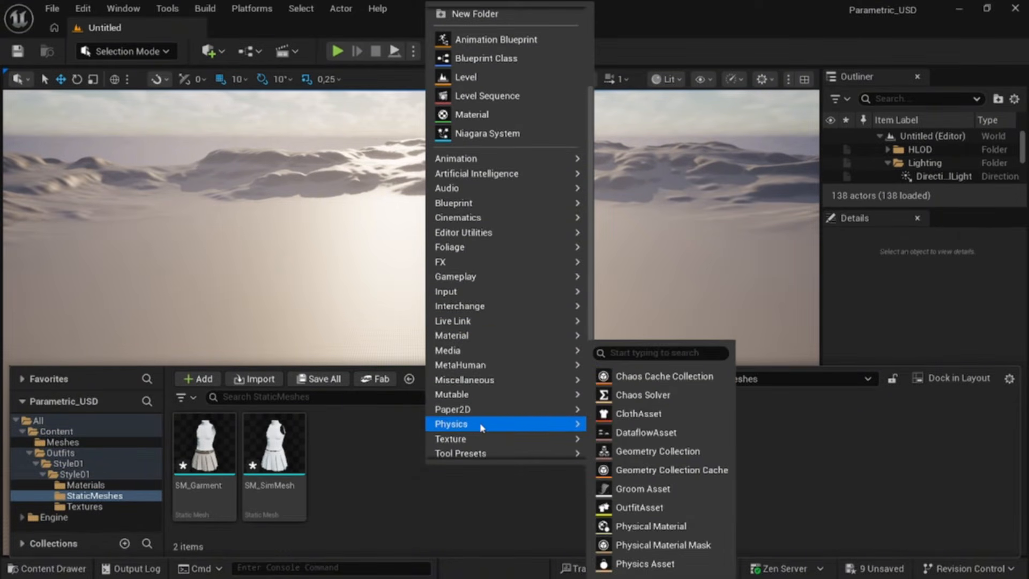
{"action": "left_click", "coordinate": [641, 416]}
{"action": "key", "text": "End"}
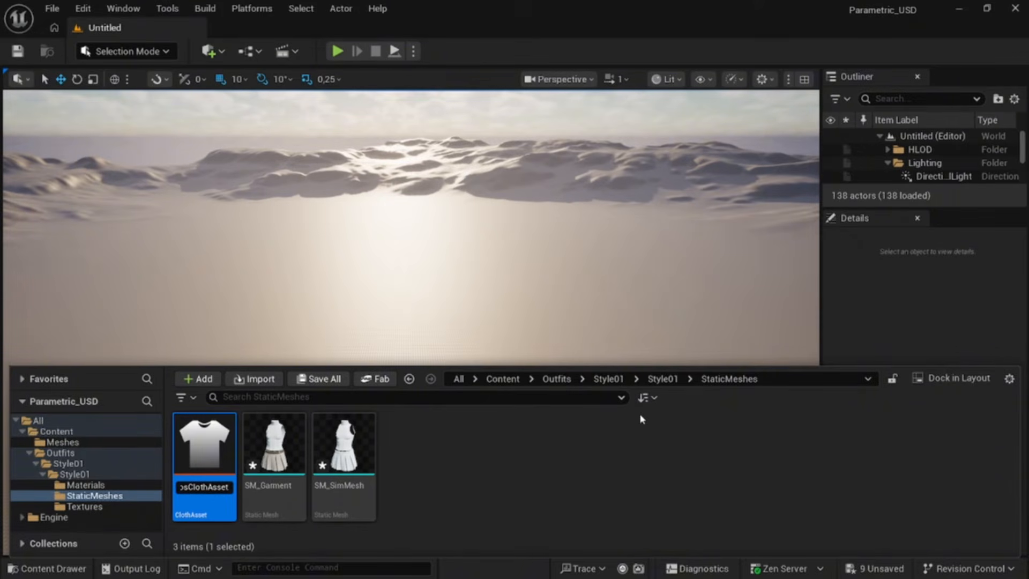
{"action": "key", "text": "BackSpace"}
{"action": "key", "text": "BackSpace"}
{"action": "key", "text": "BackSpace"}
{"action": "key", "text": "BackSpace"}
{"action": "type", "text": "Style01"}
{"action": "key", "text": "Return"}
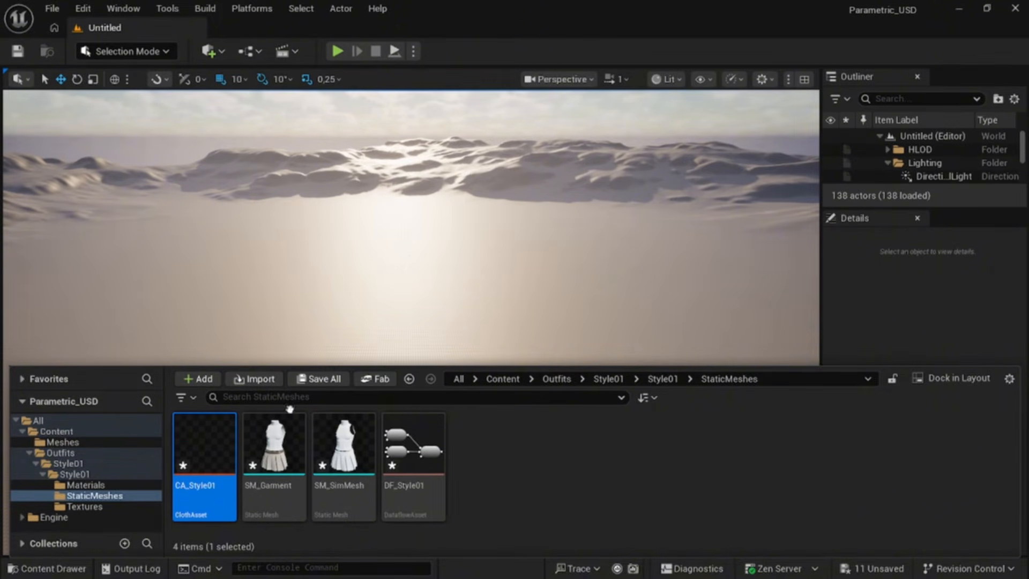
Step: Open CA_Style01 in the Dataflow Editor and delete the USDImport and TransformPositions nodes with their comment
{"action": "right_click", "coordinate": [210, 466]}
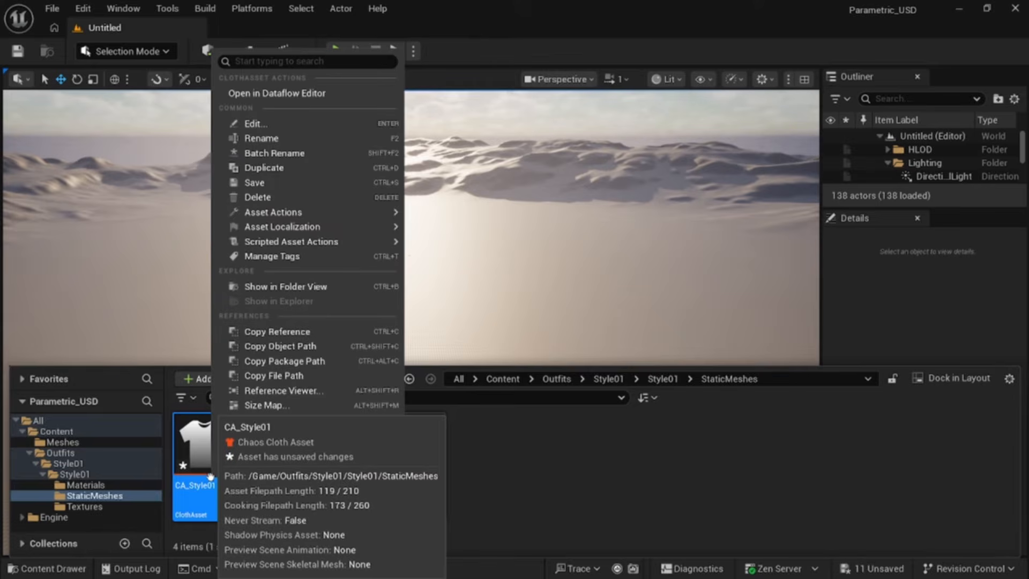
{"action": "left_click", "coordinate": [313, 93]}
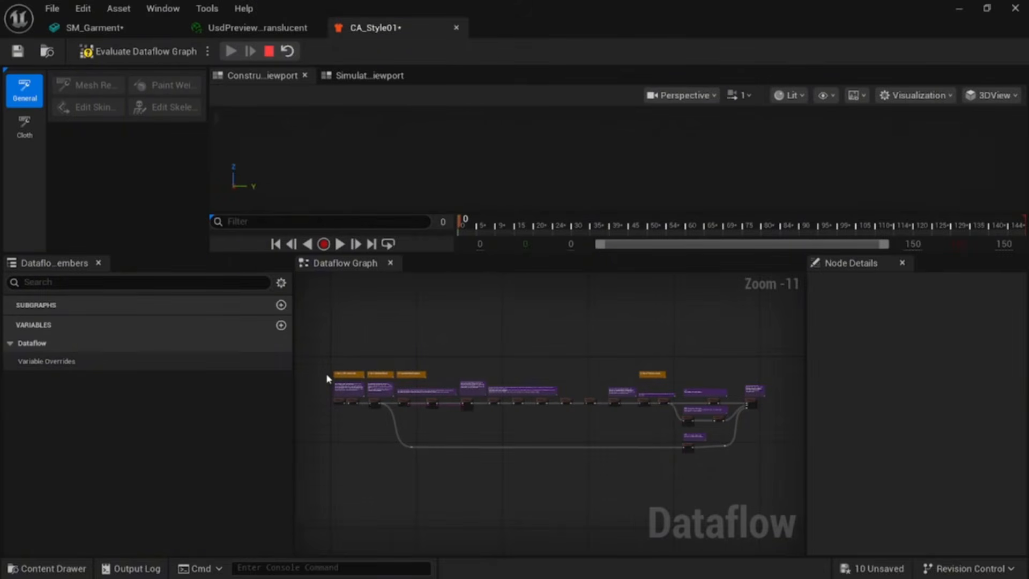
{"action": "scroll", "coordinate": [327, 376], "scroll_direction": "down", "scroll_amount": 2}
{"action": "scroll", "coordinate": [330, 378], "scroll_direction": "up", "scroll_amount": 10}
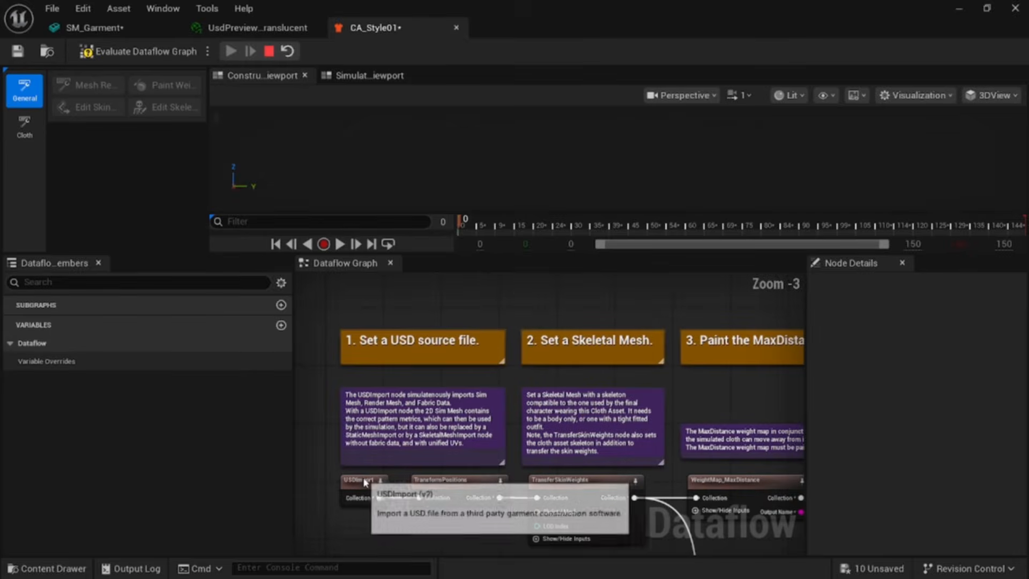
{"action": "left_click", "coordinate": [364, 482]}
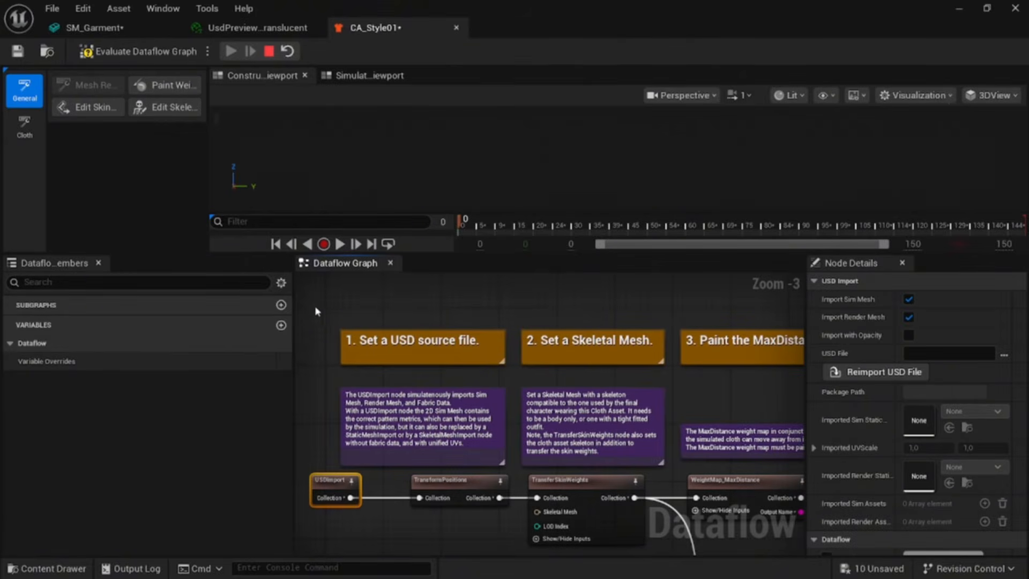
{"action": "left_click_drag", "start_coordinate": [316, 311], "coordinate": [497, 506]}
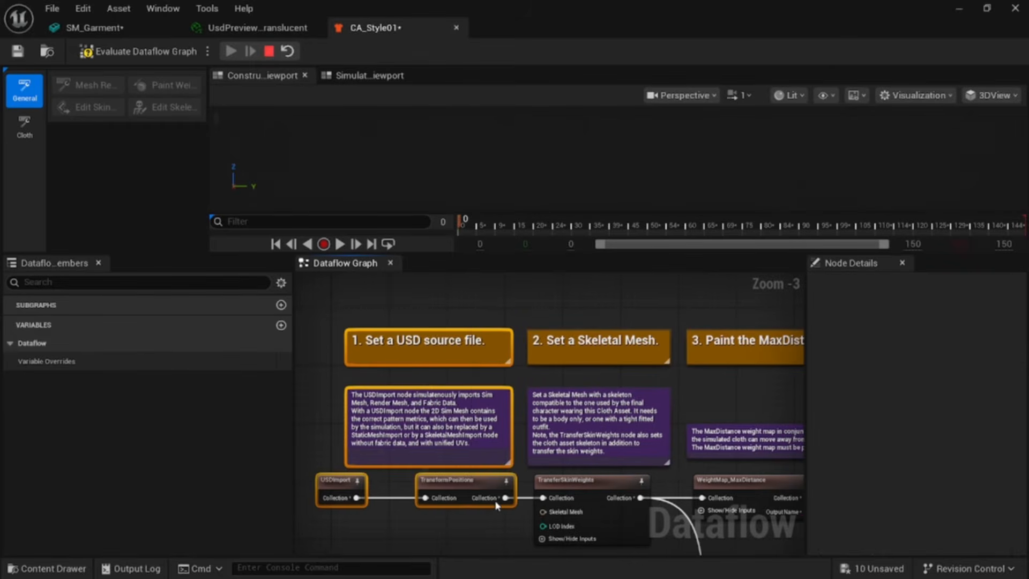
{"action": "key", "text": "Delete"}
Step: Move the TransferSkinWeights node aside and delete the MaxDistance weight map nodes and comments
{"action": "left_click_drag", "start_coordinate": [600, 482], "coordinate": [406, 447]}
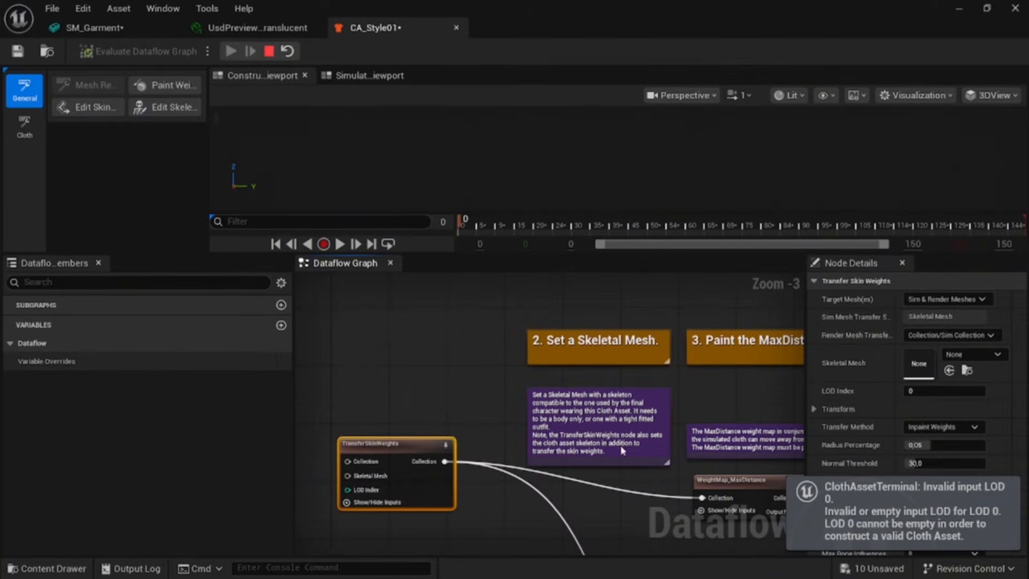
{"action": "scroll", "coordinate": [624, 452], "scroll_direction": "down", "scroll_amount": 2}
{"action": "right_click_drag", "start_coordinate": [716, 457], "coordinate": [566, 385]}
{"action": "left_click_drag", "start_coordinate": [419, 297], "coordinate": [763, 428]}
{"action": "key", "text": "Delete"}
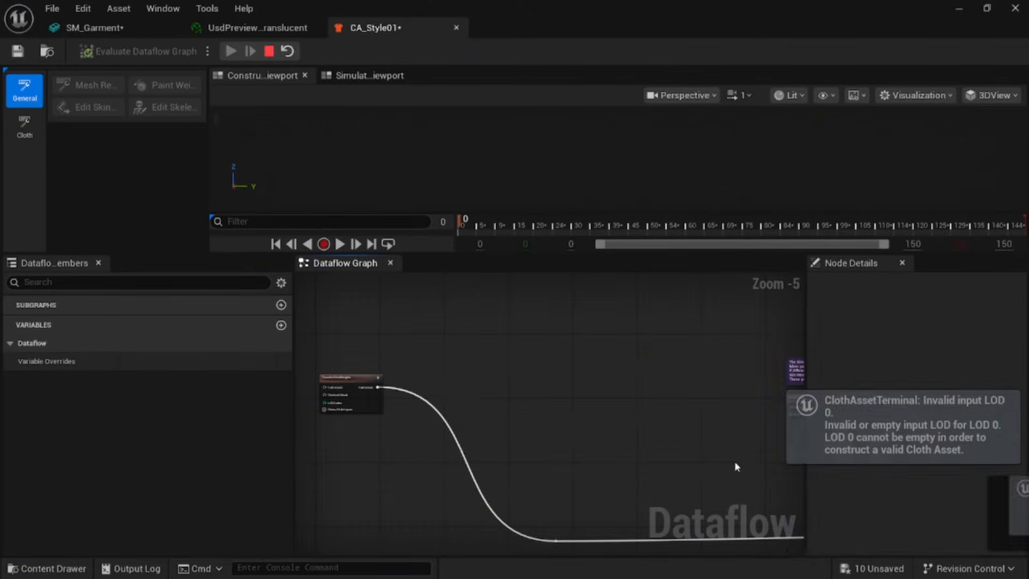
Step: Delete the simulation stretch, bending, mass and related config nodes along with their comment
{"action": "right_click_drag", "start_coordinate": [735, 467], "coordinate": [504, 363]}
{"action": "right_click_drag", "start_coordinate": [620, 356], "coordinate": [470, 443]}
{"action": "scroll", "coordinate": [465, 364], "scroll_direction": "up", "scroll_amount": 2}
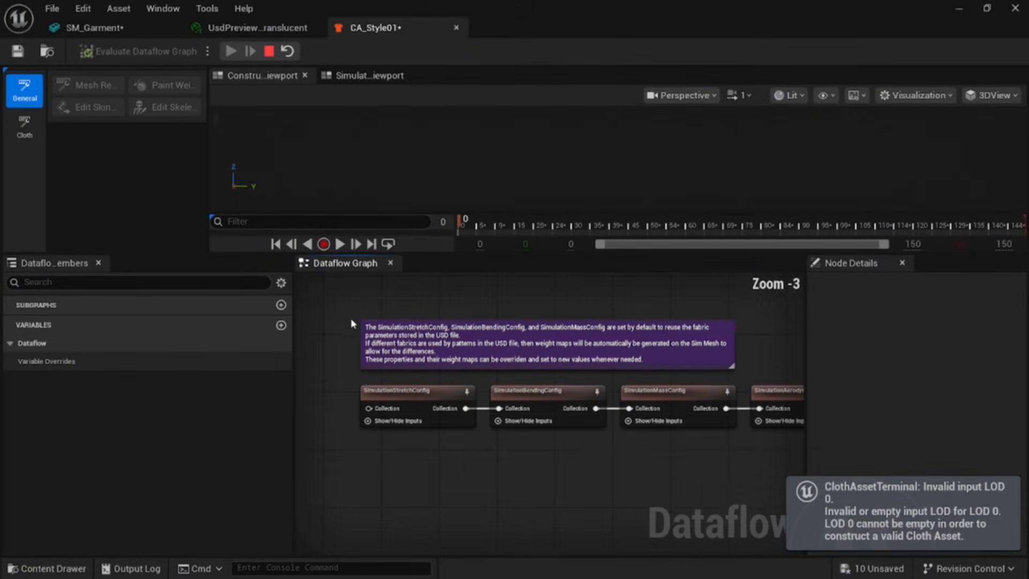
{"action": "left_click_drag", "start_coordinate": [351, 317], "coordinate": [766, 464]}
{"action": "key", "text": "Delete"}
{"action": "right_click_drag", "start_coordinate": [754, 458], "coordinate": [647, 476]}
{"action": "left_click_drag", "start_coordinate": [387, 311], "coordinate": [726, 460]}
{"action": "key", "text": "Delete"}
Step: Delete the physics asset, collision config, LOD comments and solver config nodes
{"action": "right_click_drag", "start_coordinate": [714, 460], "coordinate": [462, 518]}
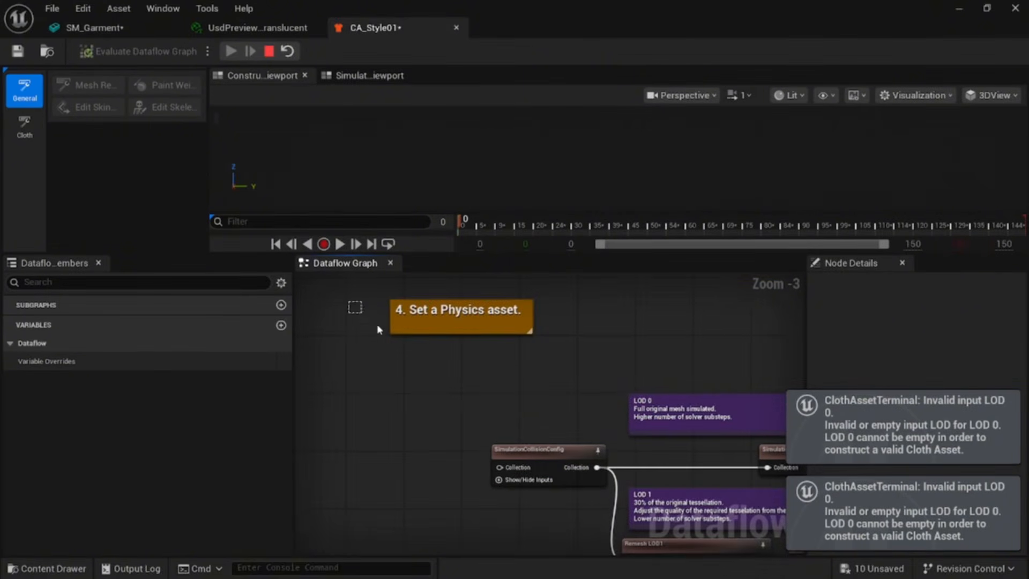
{"action": "left_click_drag", "start_coordinate": [350, 300], "coordinate": [683, 471]}
{"action": "key", "text": "Delete"}
{"action": "right_click_drag", "start_coordinate": [681, 447], "coordinate": [397, 309]}
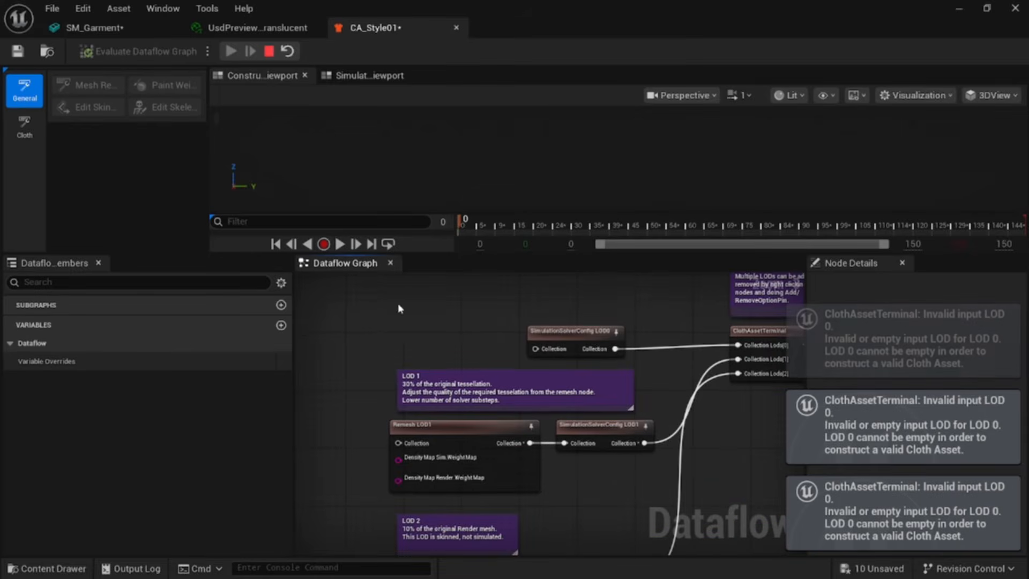
{"action": "left_click_drag", "start_coordinate": [355, 315], "coordinate": [652, 462]}
{"action": "key", "text": "Delete"}
Step: Delete the remaining remesh LOD nodes and comments, keeping only TransferSkinWeights and ClothAssetTerminal
{"action": "scroll", "coordinate": [652, 462], "scroll_direction": "down", "scroll_amount": 3}
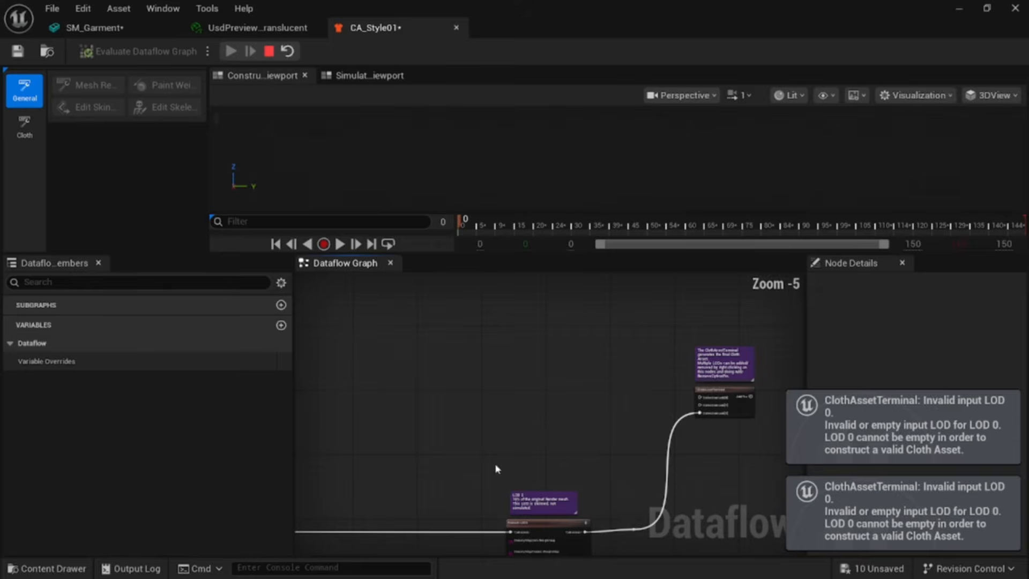
{"action": "left_click_drag", "start_coordinate": [496, 465], "coordinate": [567, 547]}
{"action": "key", "text": "Delete"}
{"action": "left_click_drag", "start_coordinate": [596, 404], "coordinate": [656, 503]}
{"action": "key", "text": "Delete"}
{"action": "left_click_drag", "start_coordinate": [661, 286], "coordinate": [332, 392]}
{"action": "key", "text": "Delete"}
{"action": "scroll", "coordinate": [562, 379], "scroll_direction": "up", "scroll_amount": 1}
{"action": "scroll", "coordinate": [565, 379], "scroll_direction": "down", "scroll_amount": 3}
{"action": "right_click_drag", "start_coordinate": [443, 357], "coordinate": [637, 359]}
{"action": "left_click_drag", "start_coordinate": [526, 395], "coordinate": [367, 393]}
{"action": "right_click_drag", "start_coordinate": [385, 365], "coordinate": [695, 384]}
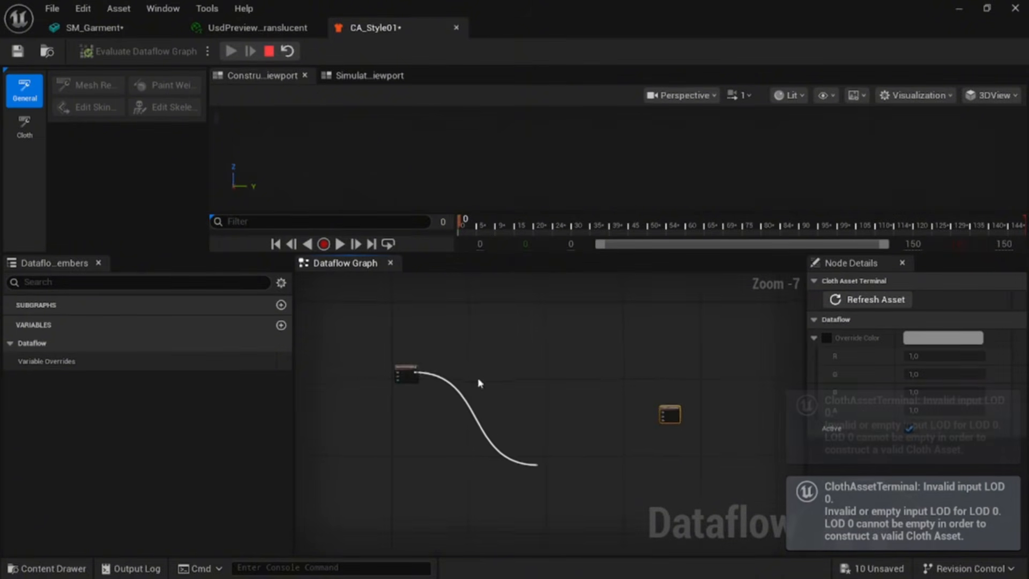
{"action": "left_click_drag", "start_coordinate": [410, 369], "coordinate": [566, 405]}
{"action": "left_click_drag", "start_coordinate": [506, 445], "coordinate": [572, 494]}
{"action": "key", "text": "Delete"}
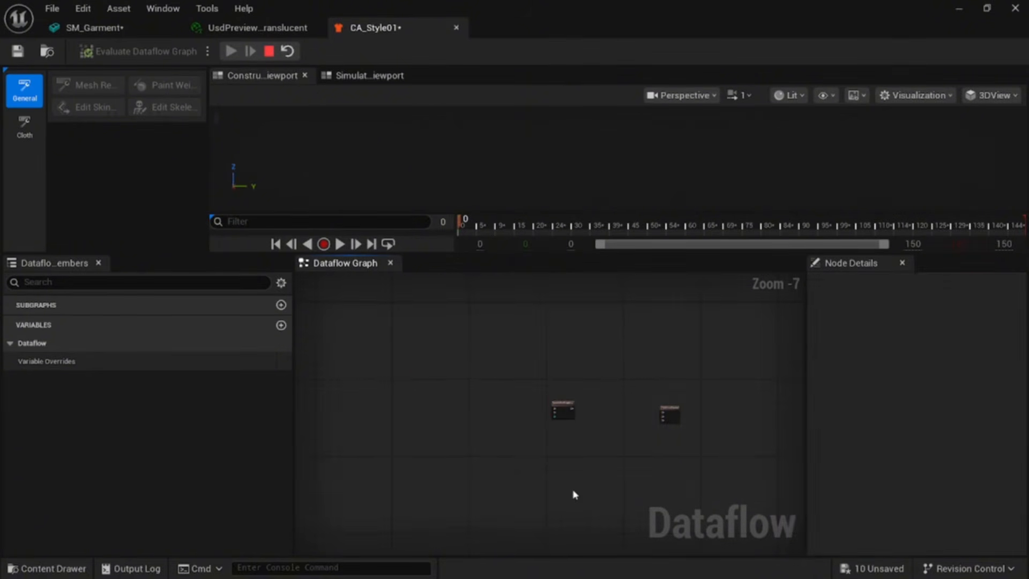
Step: Reposition the TransferSkinWeights node beside the ClothAssetTerminal node
{"action": "scroll", "coordinate": [566, 483], "scroll_direction": "down", "scroll_amount": 4}
{"action": "scroll", "coordinate": [566, 477], "scroll_direction": "up", "scroll_amount": 10}
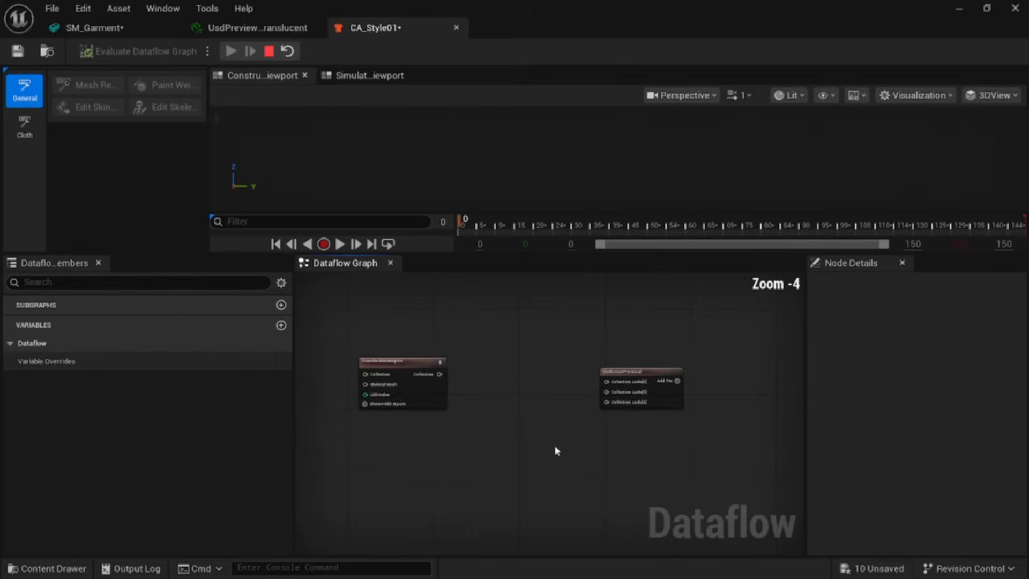
{"action": "scroll", "coordinate": [414, 359], "scroll_direction": "up", "scroll_amount": 1}
{"action": "left_click_drag", "start_coordinate": [375, 346], "coordinate": [503, 363]}
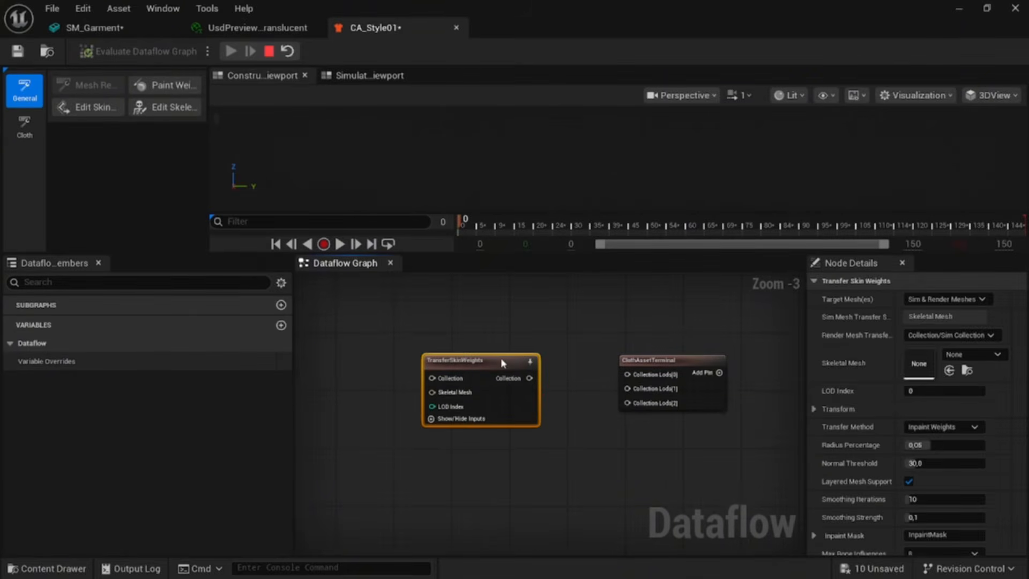
{"action": "right_click_drag", "start_coordinate": [344, 379], "coordinate": [452, 381]}
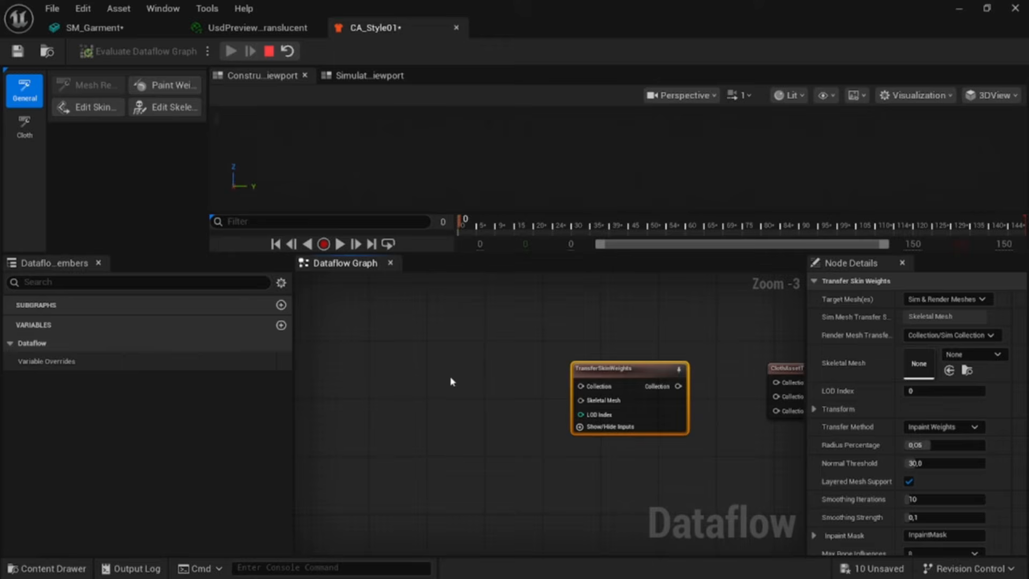
Step: Add a StaticMeshImport node to the graph left of the TransferSkinWeights node
{"action": "right_click", "coordinate": [400, 376]}
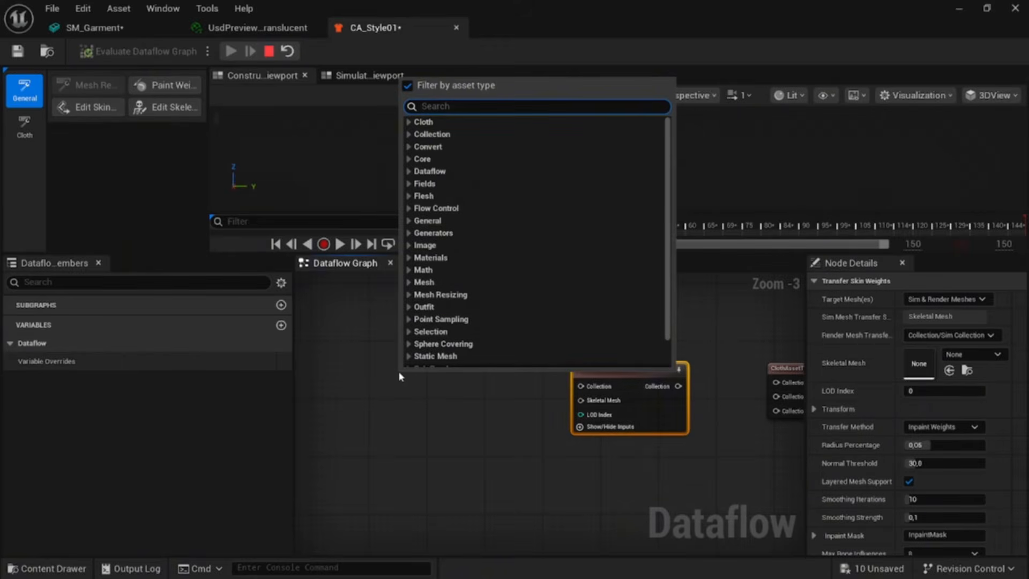
{"action": "type", "text": "stat"}
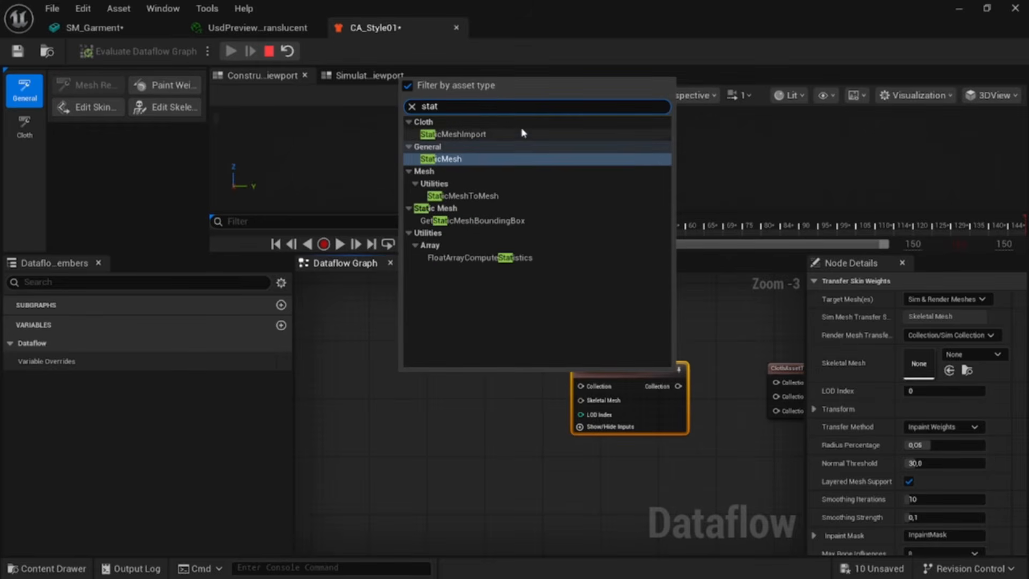
{"action": "left_click", "coordinate": [523, 133]}
{"action": "right_click_drag", "start_coordinate": [489, 391], "coordinate": [669, 366]}
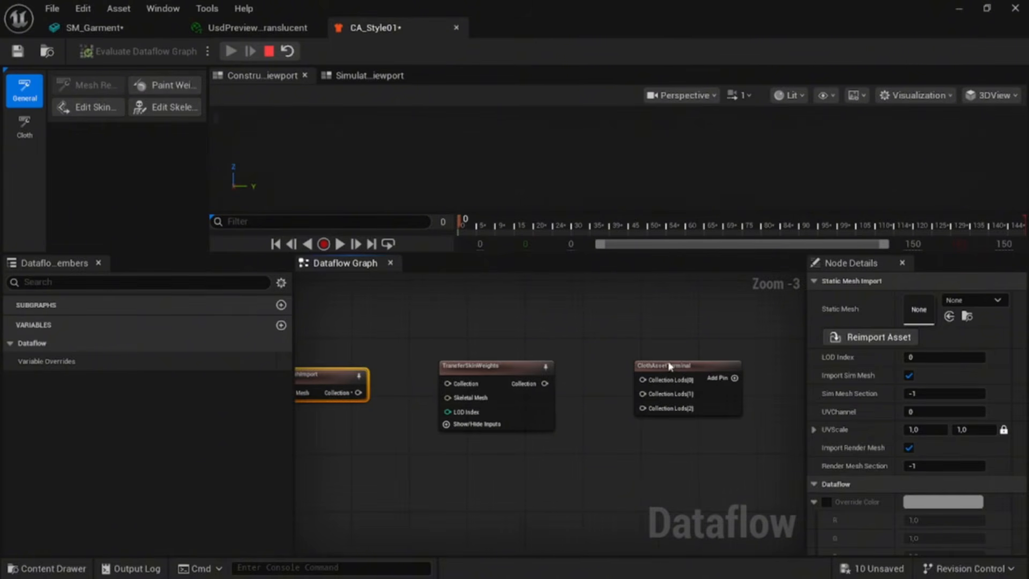
Step: Add a Remesh node to the graph below the path between TransferSkinWeights and ClothAssetTerminal
{"action": "left_click_drag", "start_coordinate": [669, 364], "coordinate": [804, 364]}
{"action": "left_click", "coordinate": [640, 385]}
{"action": "right_click", "coordinate": [640, 386]}
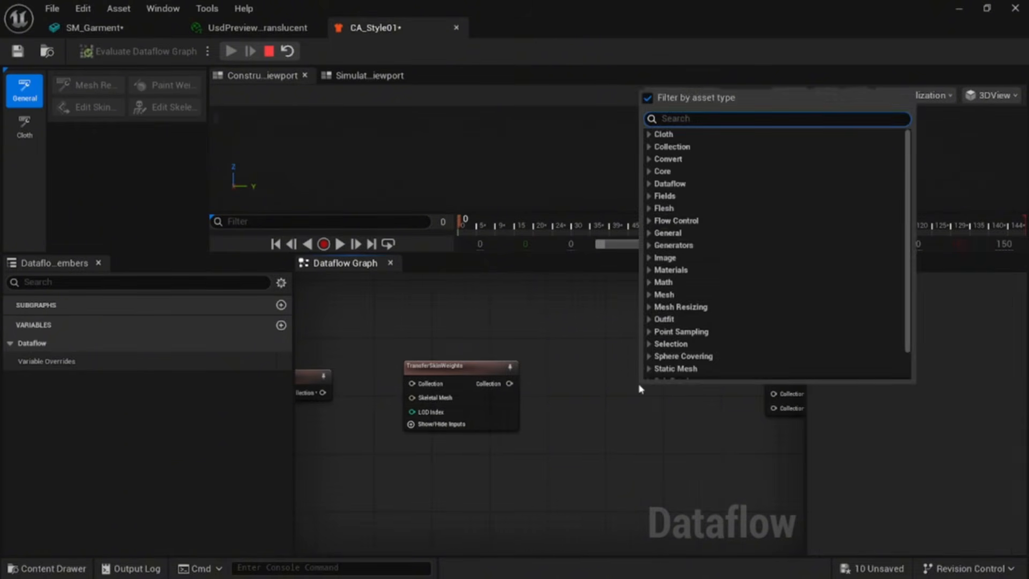
{"action": "type", "text": "remes"}
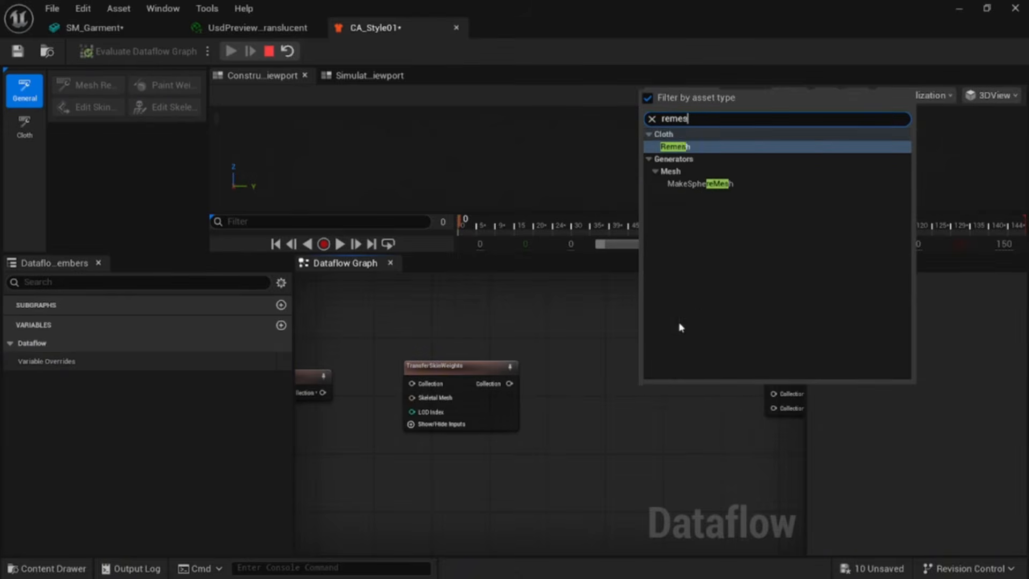
{"action": "left_click", "coordinate": [725, 152]}
{"action": "left_click_drag", "start_coordinate": [701, 393], "coordinate": [631, 423]}
{"action": "scroll", "coordinate": [542, 375], "scroll_direction": "down", "scroll_amount": 1}
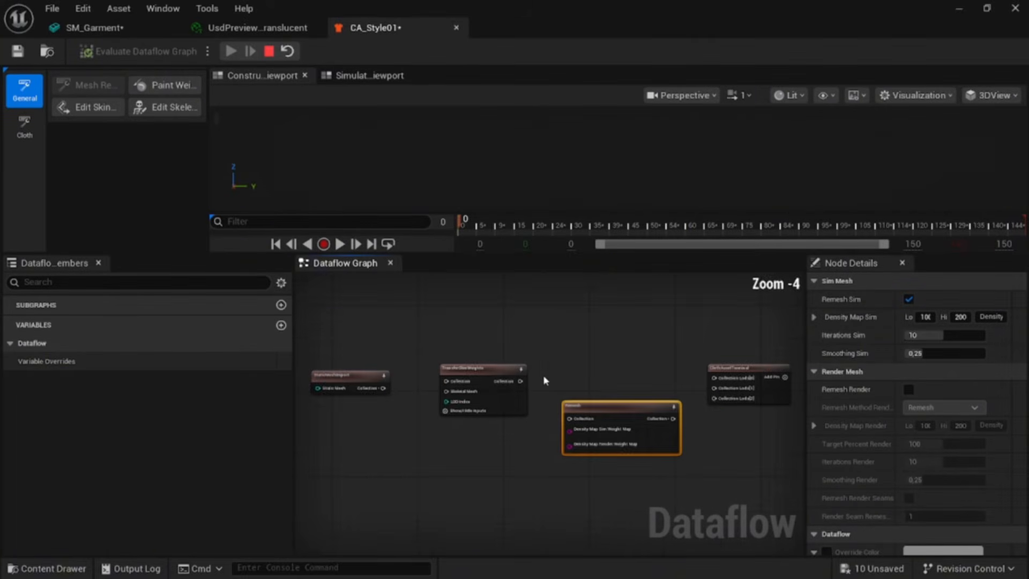
Step: Assign SM_Garment as the StaticMeshImport node's static mesh and turn off Import Sim Mesh
{"action": "left_click", "coordinate": [387, 381]}
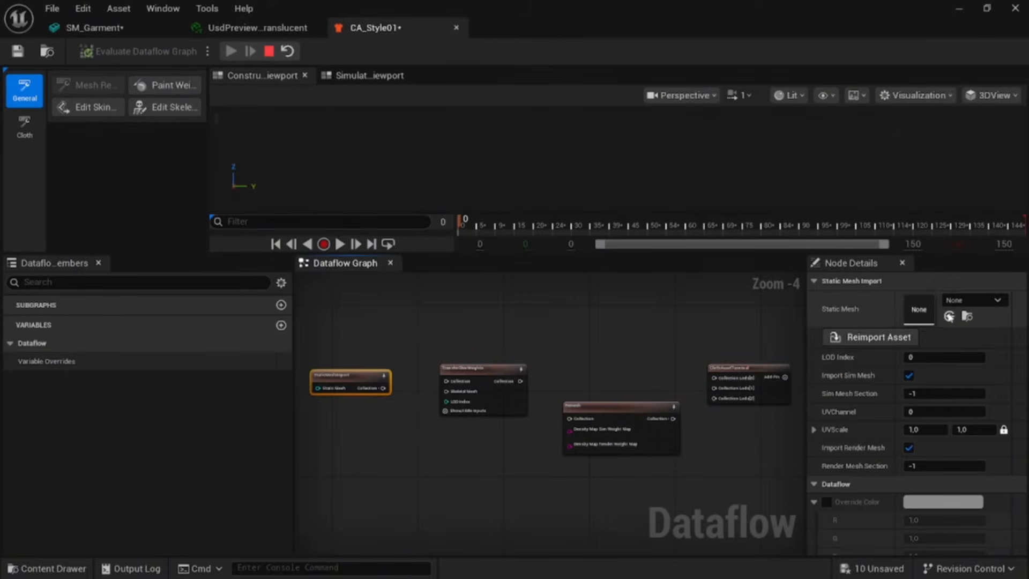
{"action": "left_click", "coordinate": [964, 301]}
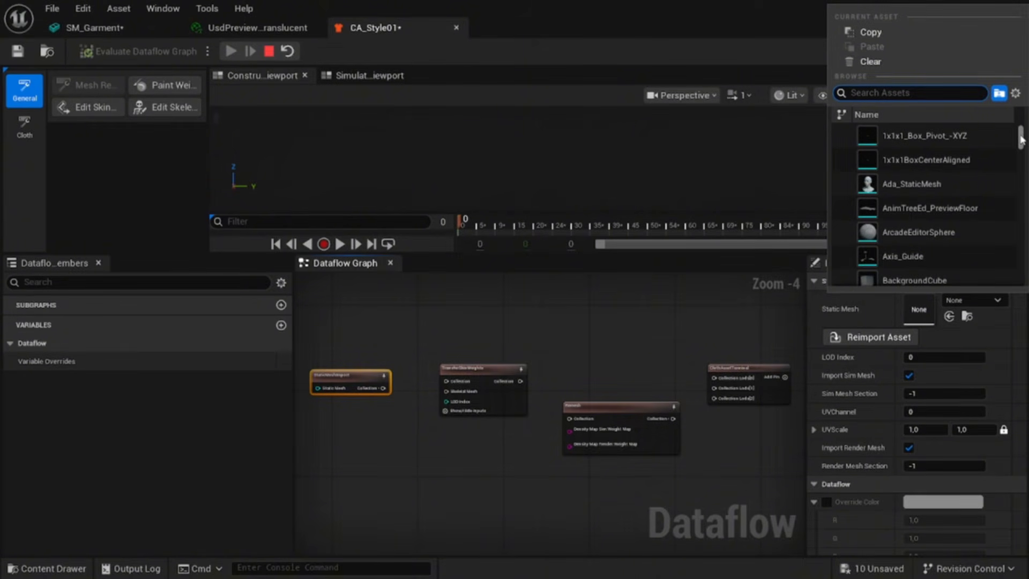
{"action": "type", "text": "style01"}
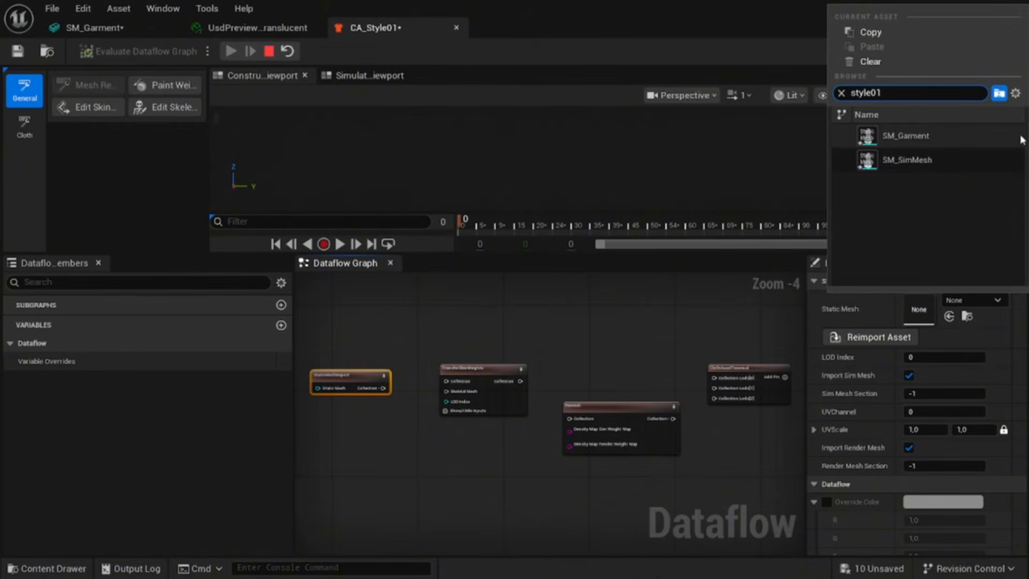
{"action": "left_click", "coordinate": [925, 137]}
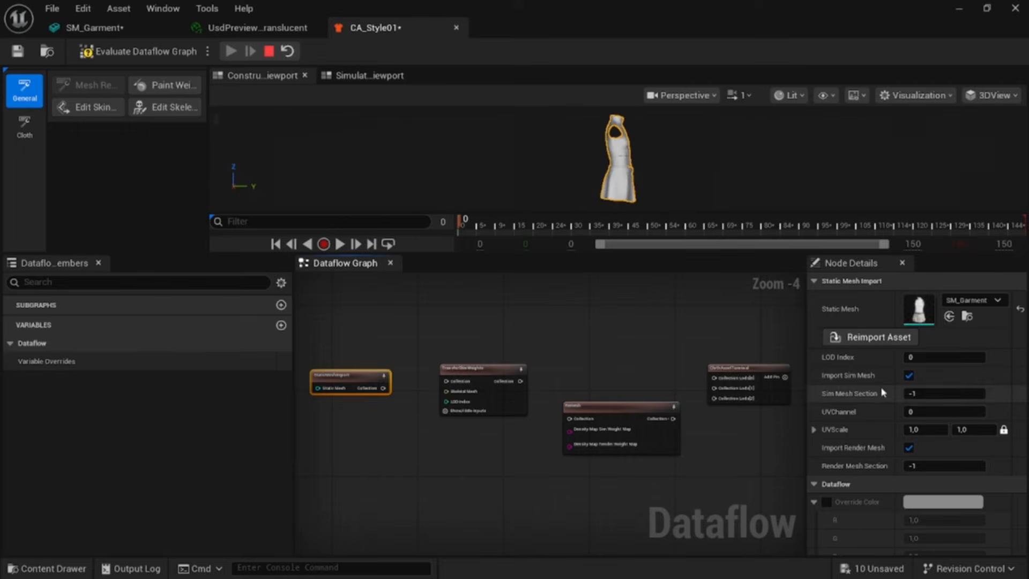
{"action": "left_click", "coordinate": [892, 368]}
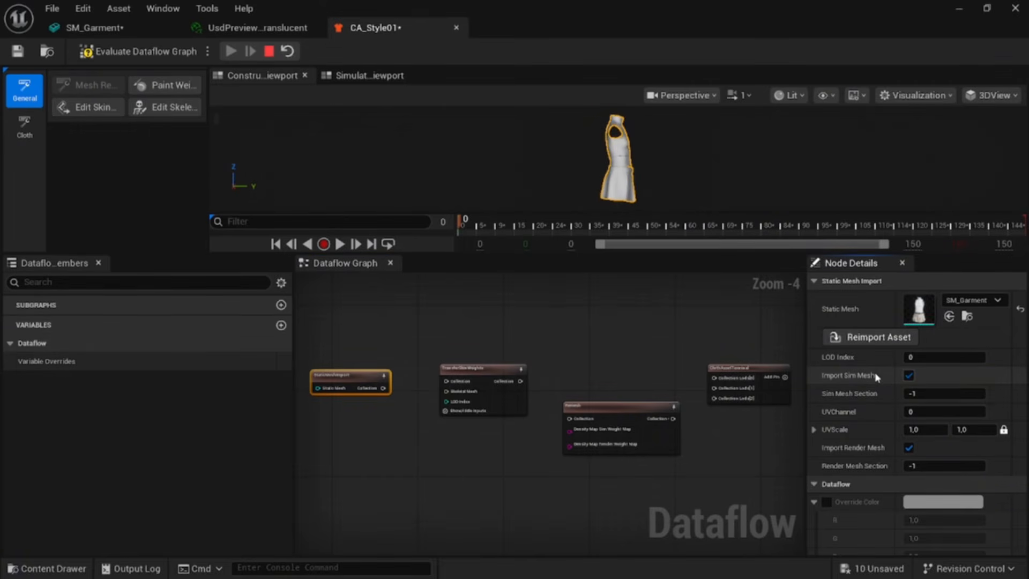
{"action": "left_click", "coordinate": [909, 376]}
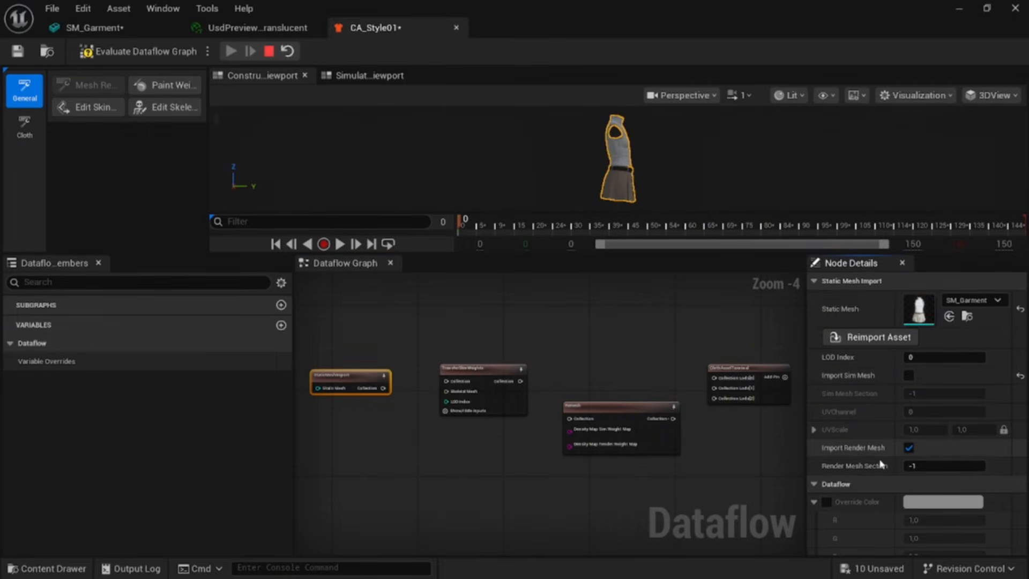
{"action": "scroll", "coordinate": [875, 507], "scroll_direction": "down", "scroll_amount": 2}
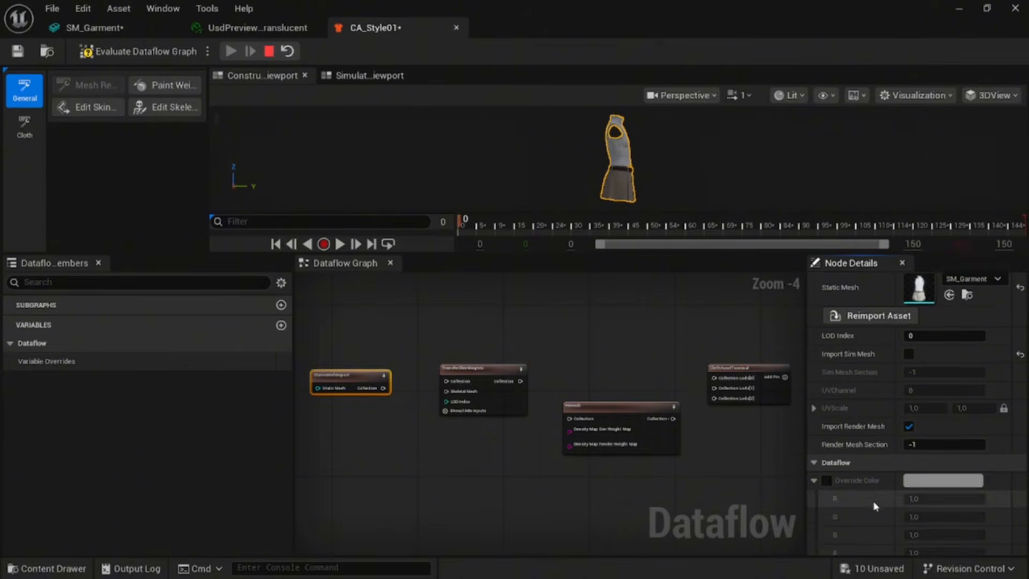
{"action": "scroll", "coordinate": [876, 496], "scroll_direction": "up", "scroll_amount": 2}
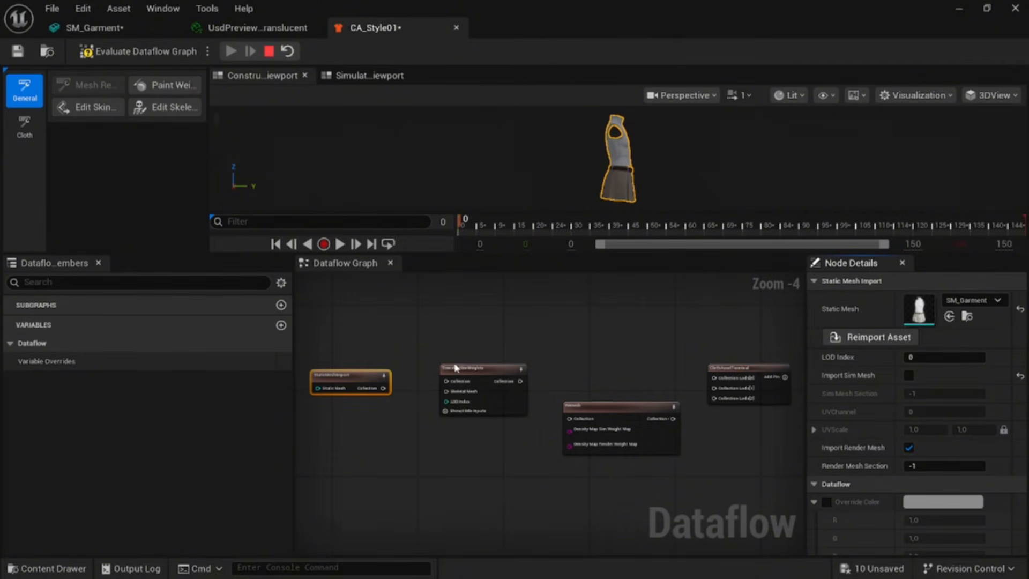
Step: Set the TransferSkinWeights node's target mesh to Render Mesh and its render mesh transfer source to Skeletal Mesh
{"action": "left_click", "coordinate": [470, 367]}
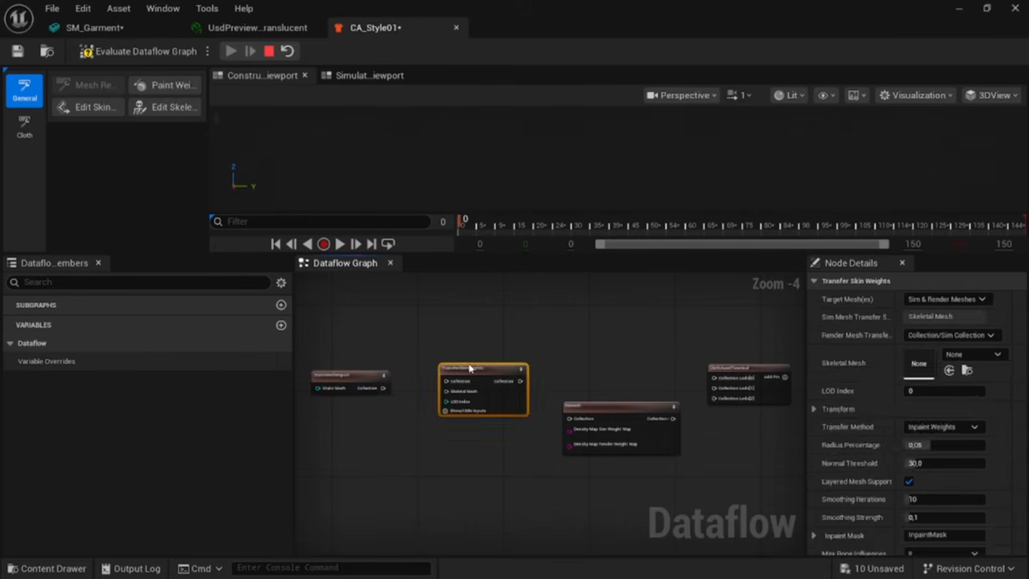
{"action": "left_click", "coordinate": [983, 300]}
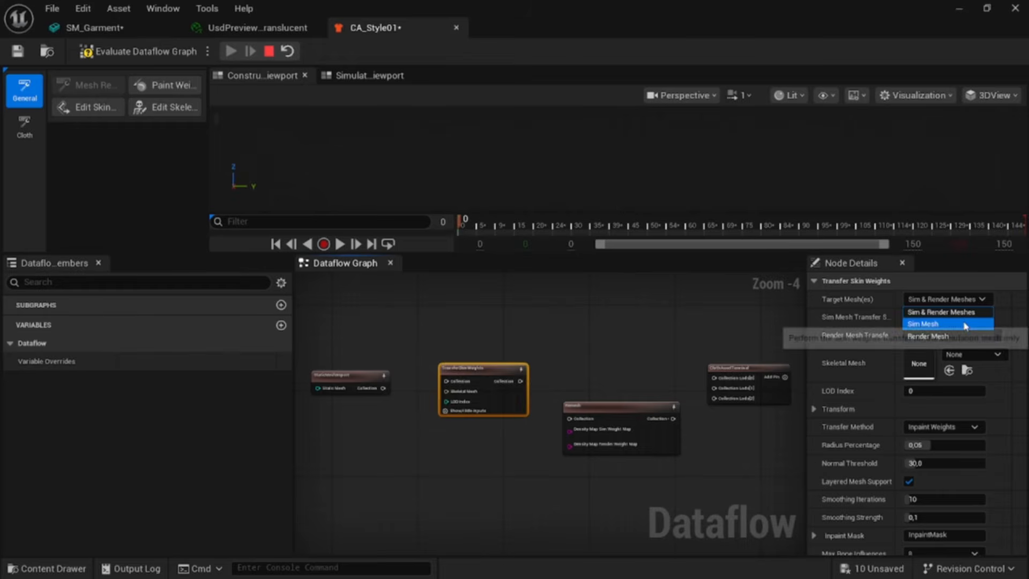
{"action": "left_click", "coordinate": [964, 336]}
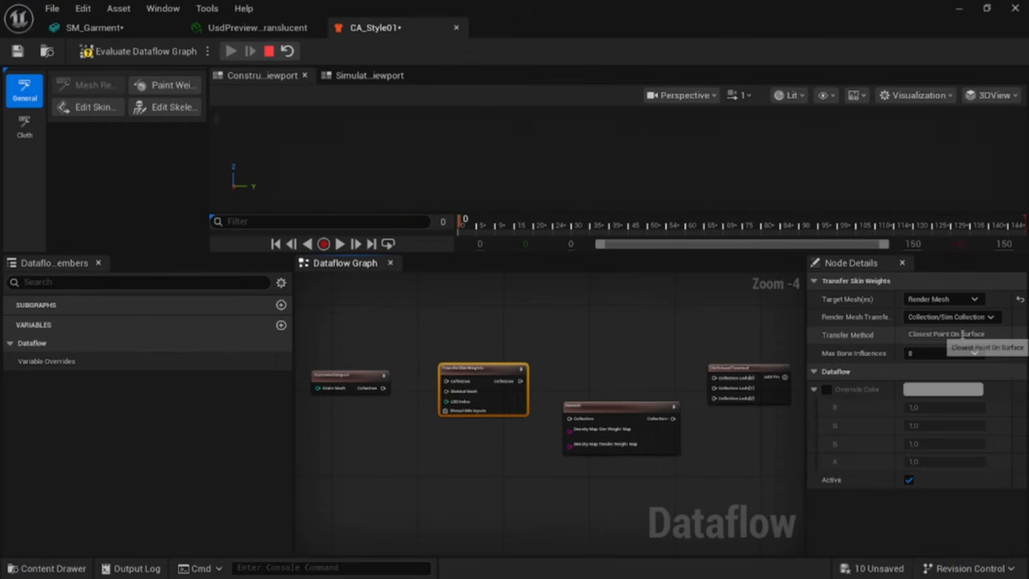
{"action": "left_click", "coordinate": [991, 318]}
{"action": "left_click", "coordinate": [985, 332]}
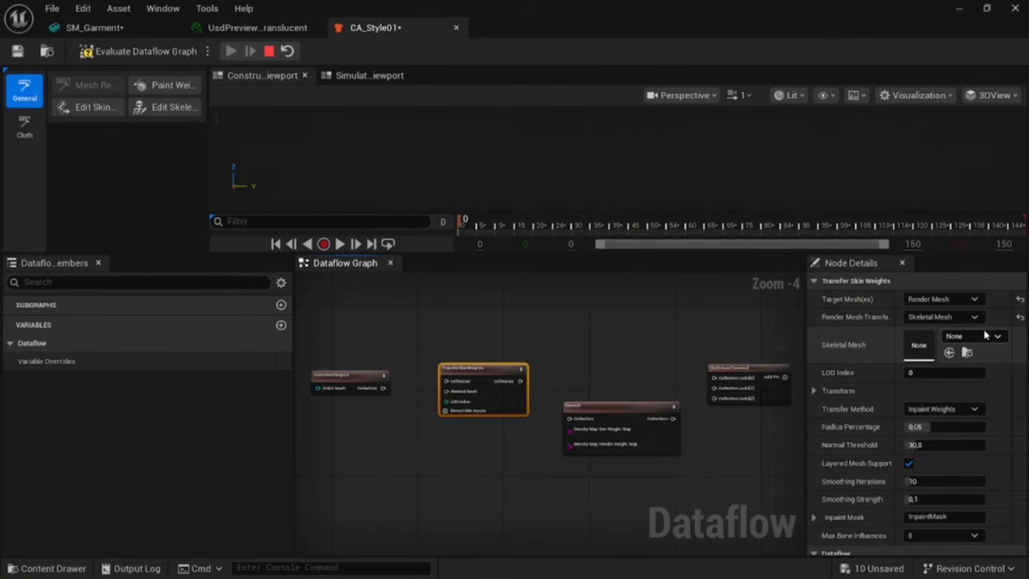
Step: Assign Character01_CombinedSkelMesh as the skeletal mesh and set the transfer method to Closest Point on Surface
{"action": "left_click", "coordinate": [998, 336]}
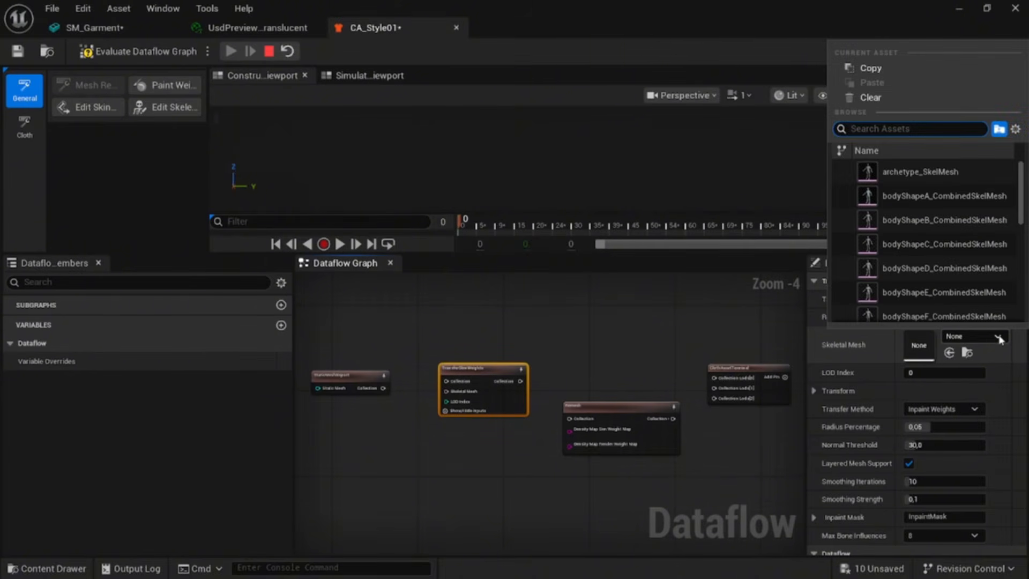
{"action": "type", "text": "combined"}
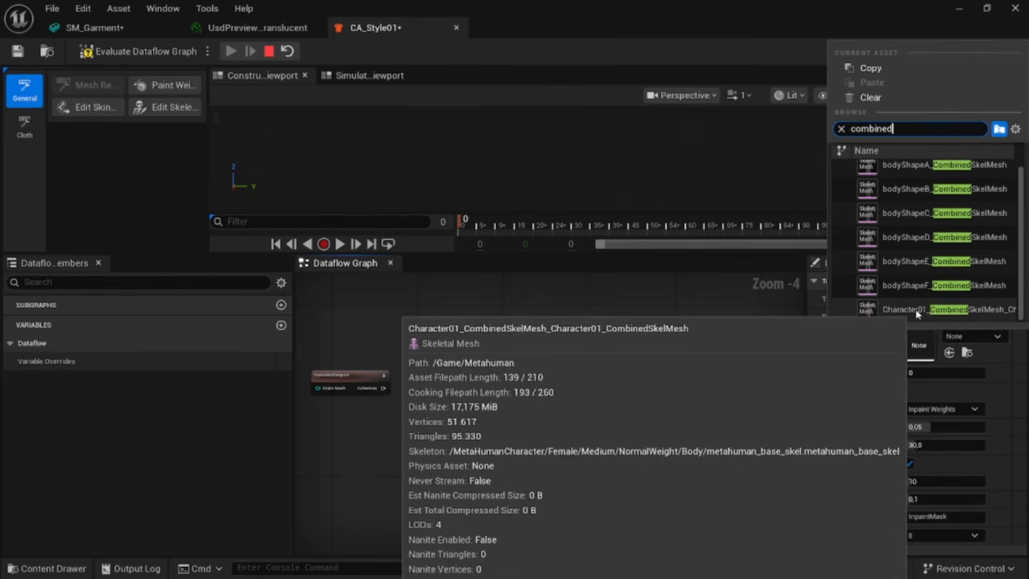
{"action": "left_click", "coordinate": [918, 311]}
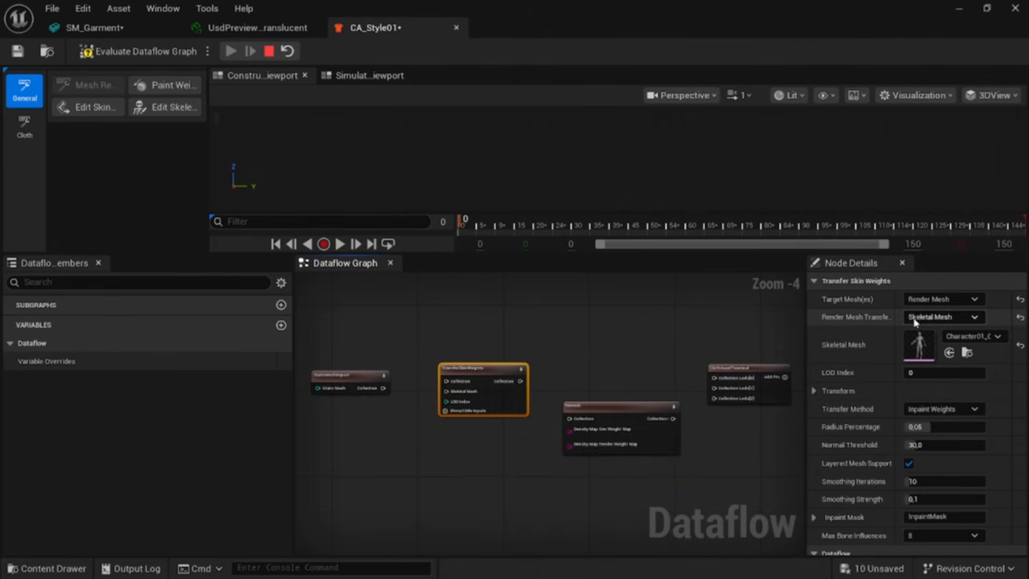
{"action": "left_click", "coordinate": [981, 409]}
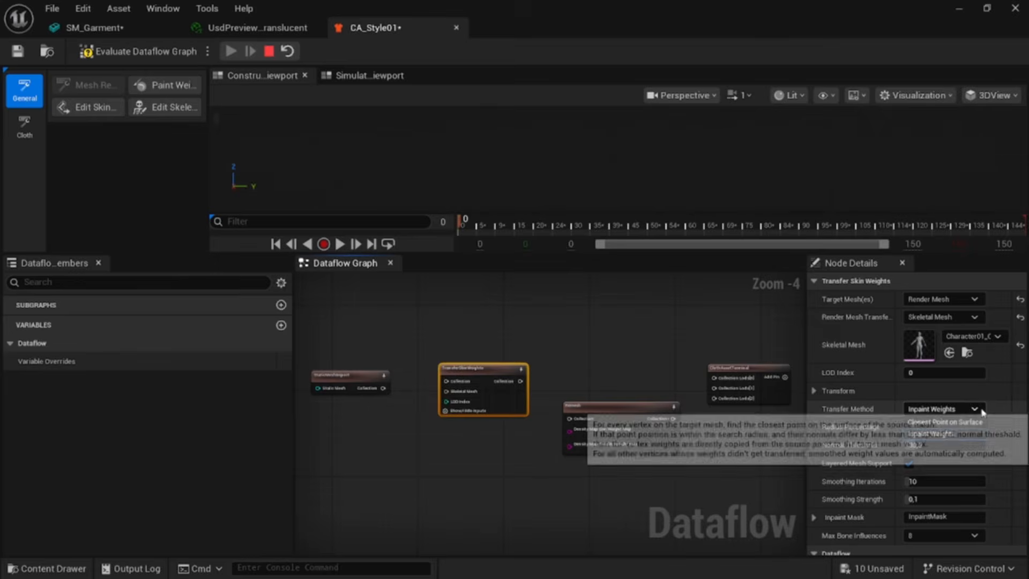
{"action": "left_click", "coordinate": [973, 421]}
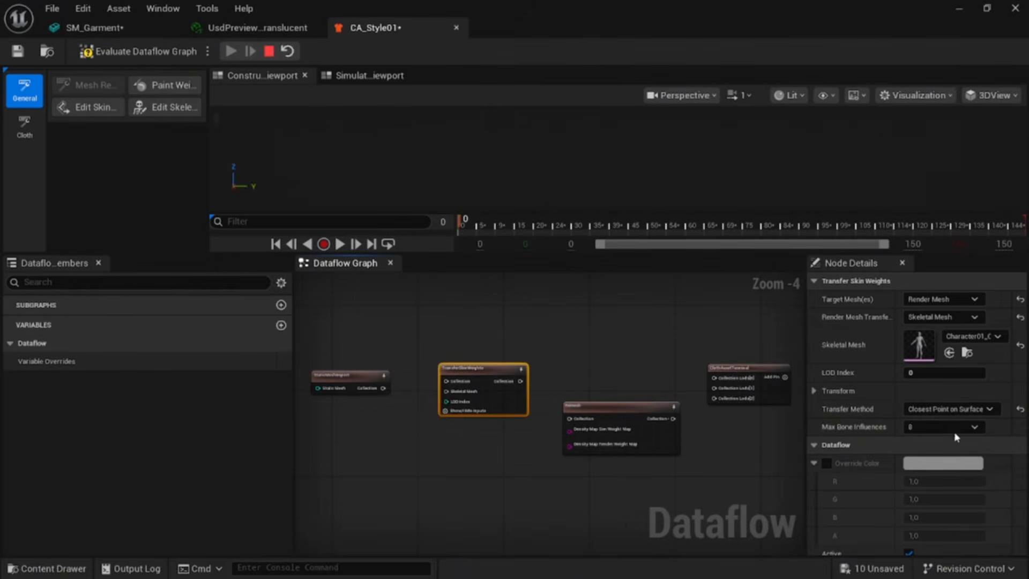
{"action": "left_click", "coordinate": [815, 392]}
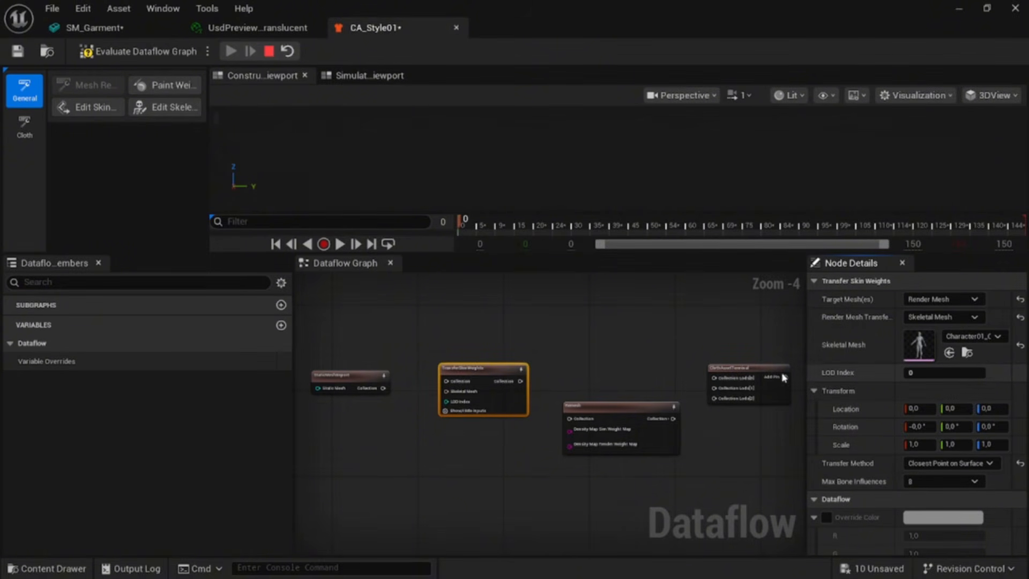
Step: Wire StaticMeshImport into TransferSkinWeights and its output into the terminal's Collection Lods[0] input
{"action": "left_click_drag", "start_coordinate": [383, 388], "coordinate": [447, 381]}
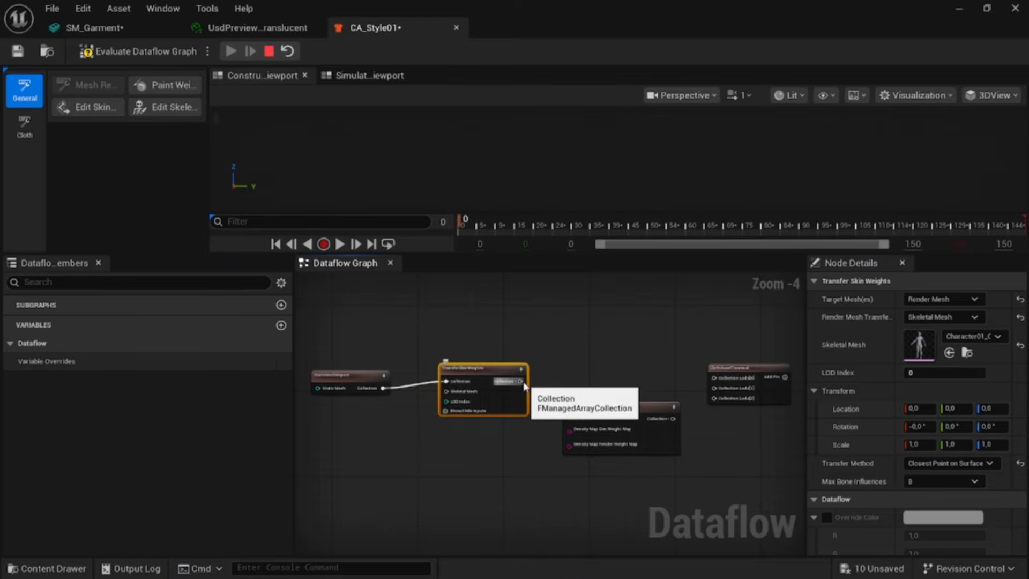
{"action": "left_click_drag", "start_coordinate": [520, 381], "coordinate": [712, 391]}
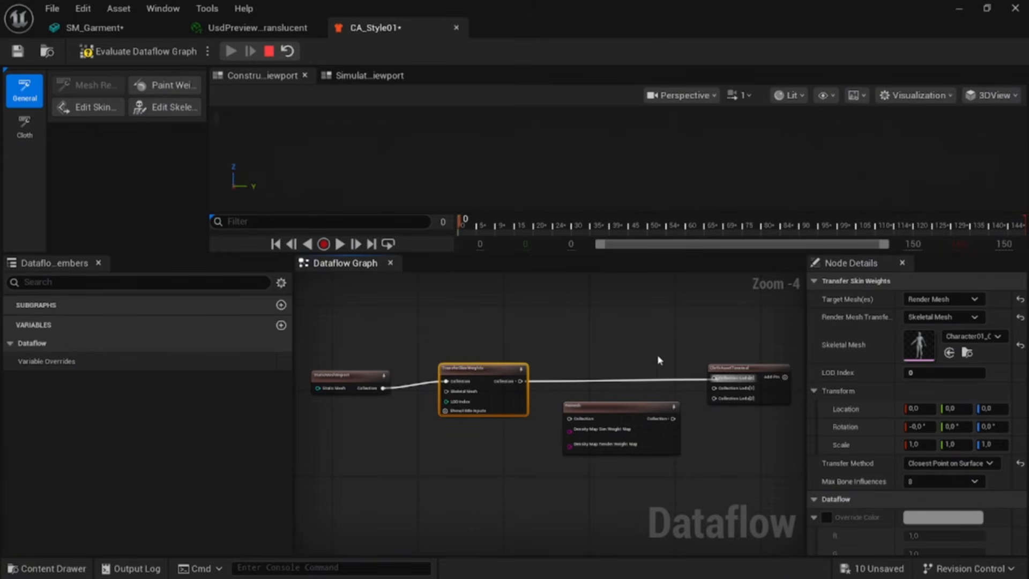
{"action": "scroll", "coordinate": [677, 349], "scroll_direction": "up", "scroll_amount": 1}
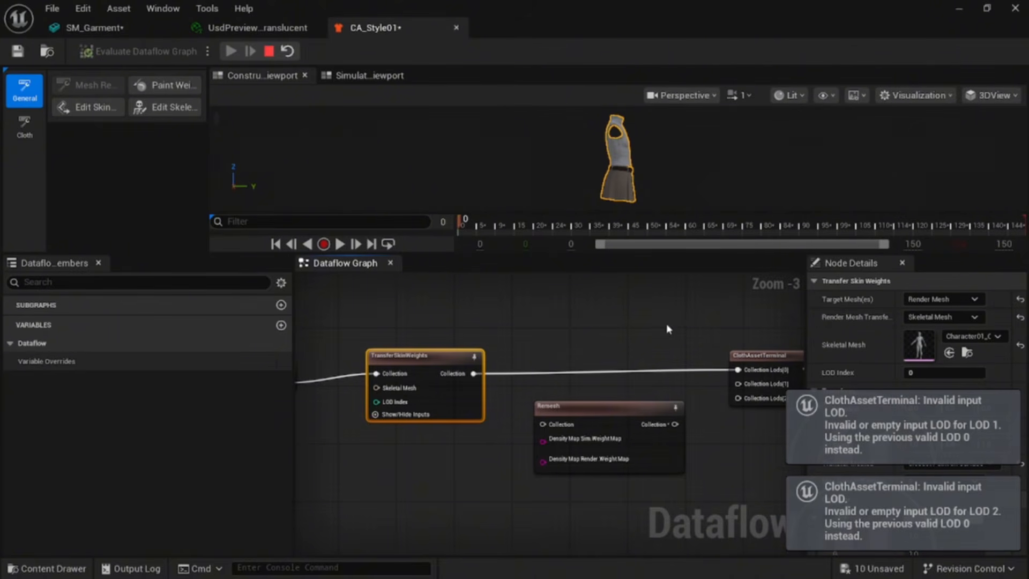
Step: Route the TransferSkinWeights output through the Remesh node into the terminal's Collection Lods[1] input
{"action": "left_click_drag", "start_coordinate": [477, 379], "coordinate": [543, 424]}
{"action": "left_click_drag", "start_coordinate": [676, 424], "coordinate": [738, 384]}
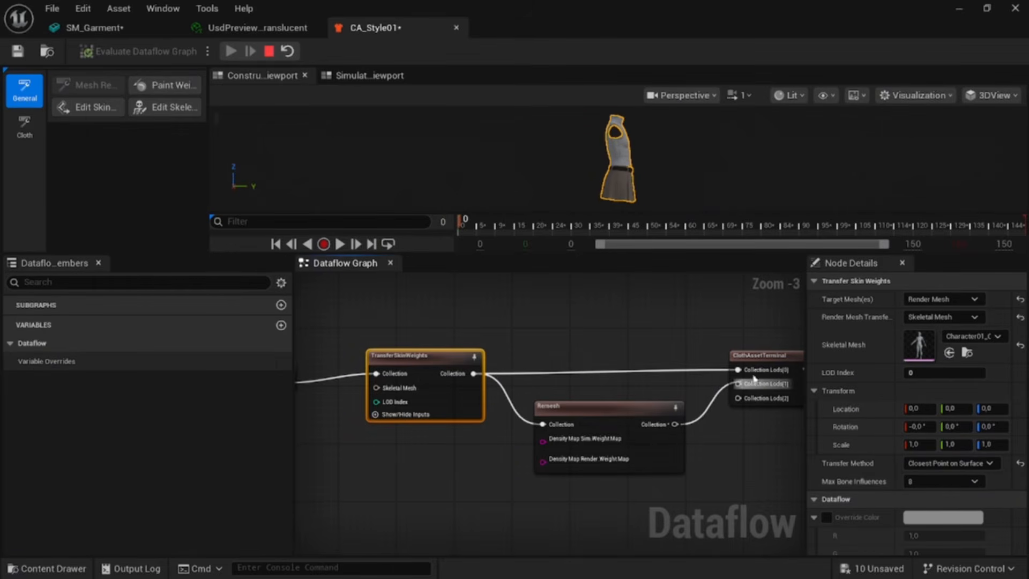
{"action": "left_click_drag", "start_coordinate": [780, 211], "coordinate": [777, 249]}
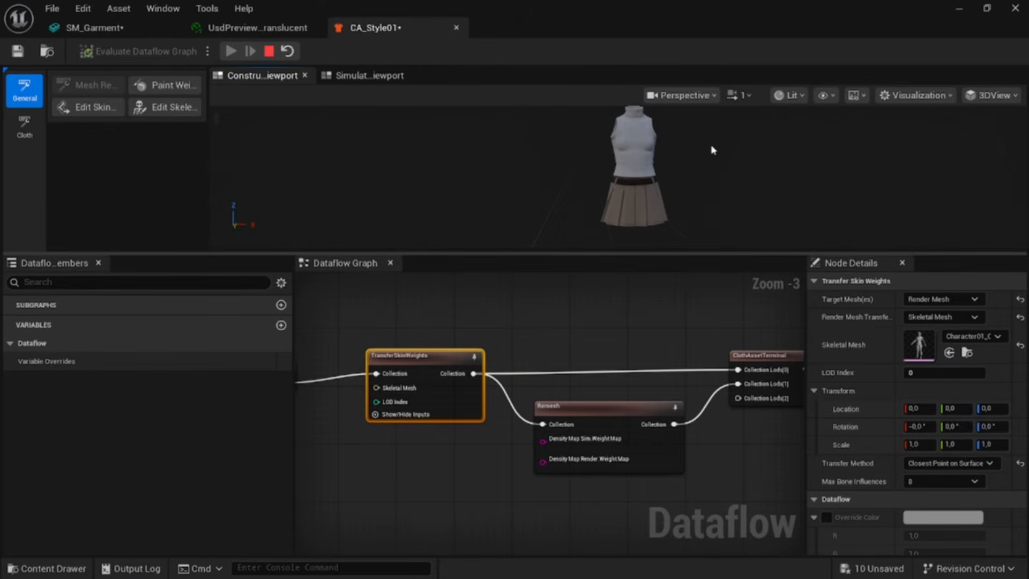
{"action": "middle_click_drag", "start_coordinate": [713, 150], "coordinate": [668, 159]}
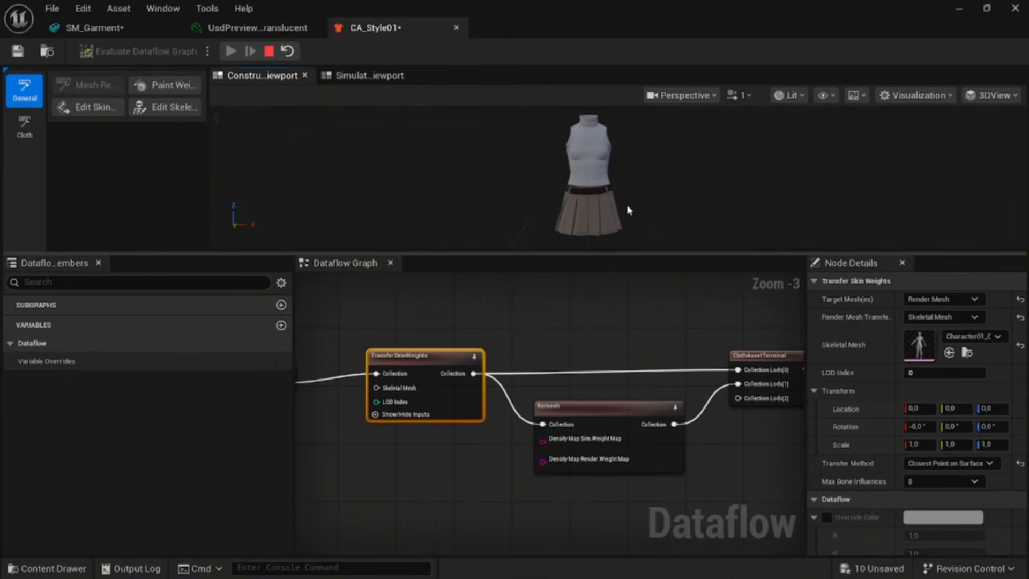
{"action": "left_click", "coordinate": [1002, 97]}
{"action": "left_click", "coordinate": [989, 149]}
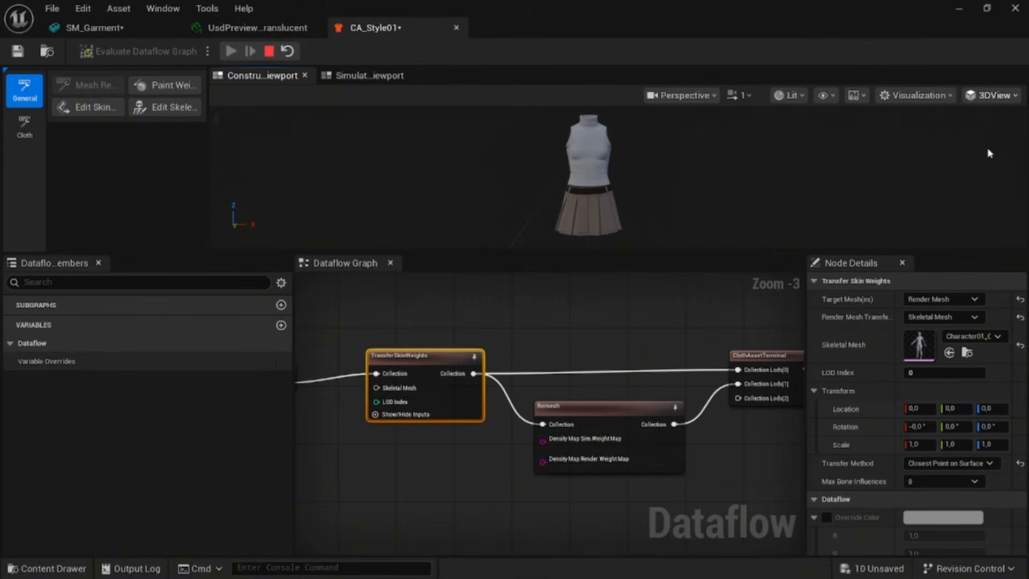
{"action": "left_click", "coordinate": [1001, 98]}
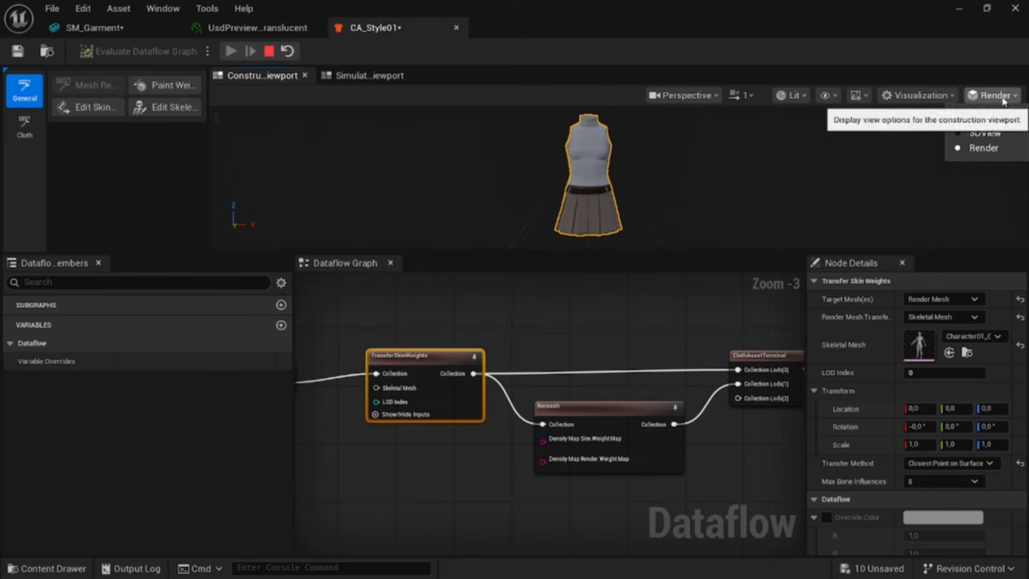
{"action": "left_click", "coordinate": [998, 134]}
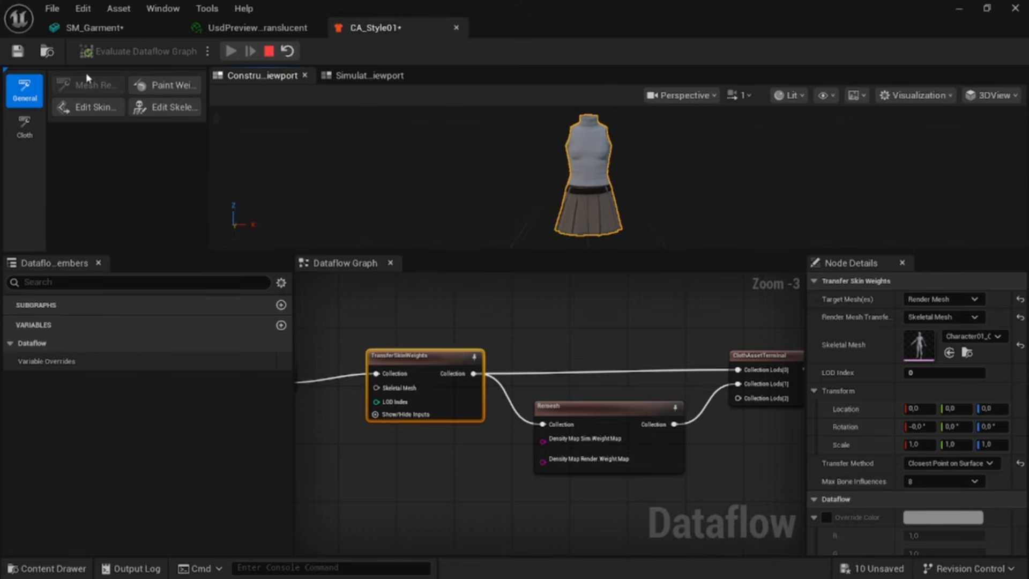
Step: Save the cloth asset and return to the main editor with the content drawer open
{"action": "key", "text": "ctrl+s"}
{"action": "left_click", "coordinate": [957, 11]}
{"action": "key", "text": "ctrl+space"}
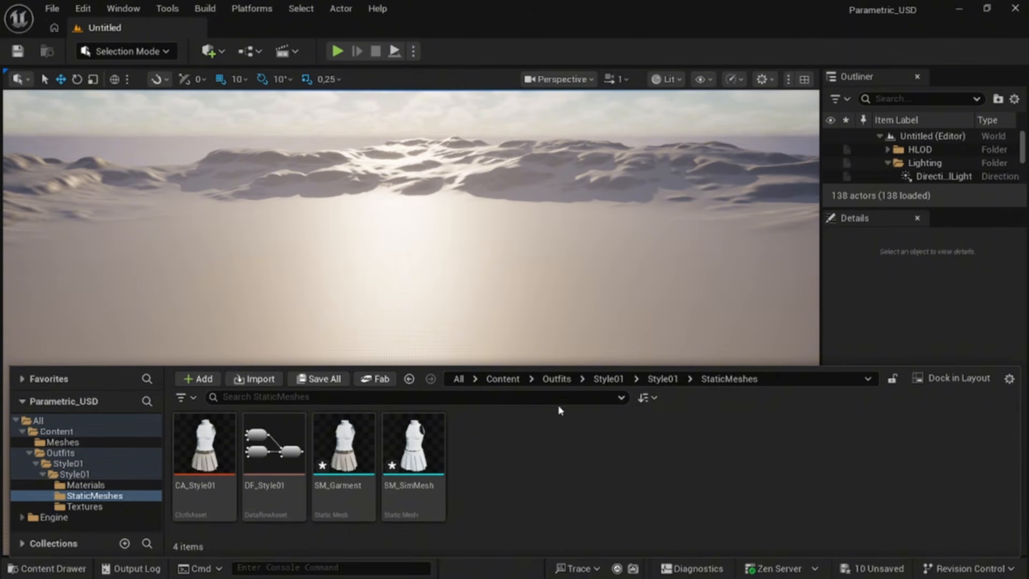
Step: Create a new OutfitAsset in the Outfits folder
{"action": "left_click", "coordinate": [556, 378]}
{"action": "right_click", "coordinate": [268, 475]}
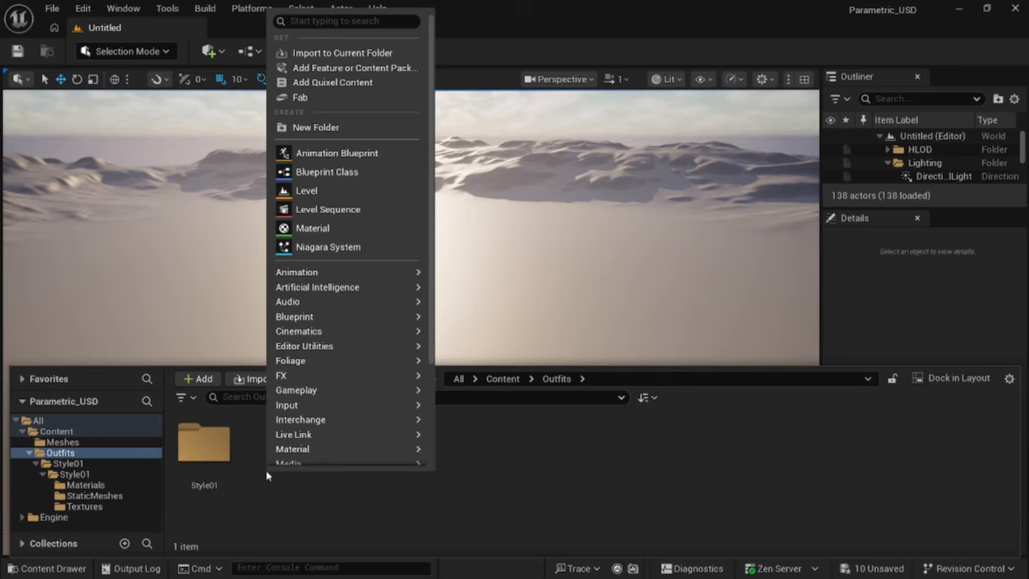
{"action": "scroll", "coordinate": [343, 390], "scroll_direction": "down", "scroll_amount": 2}
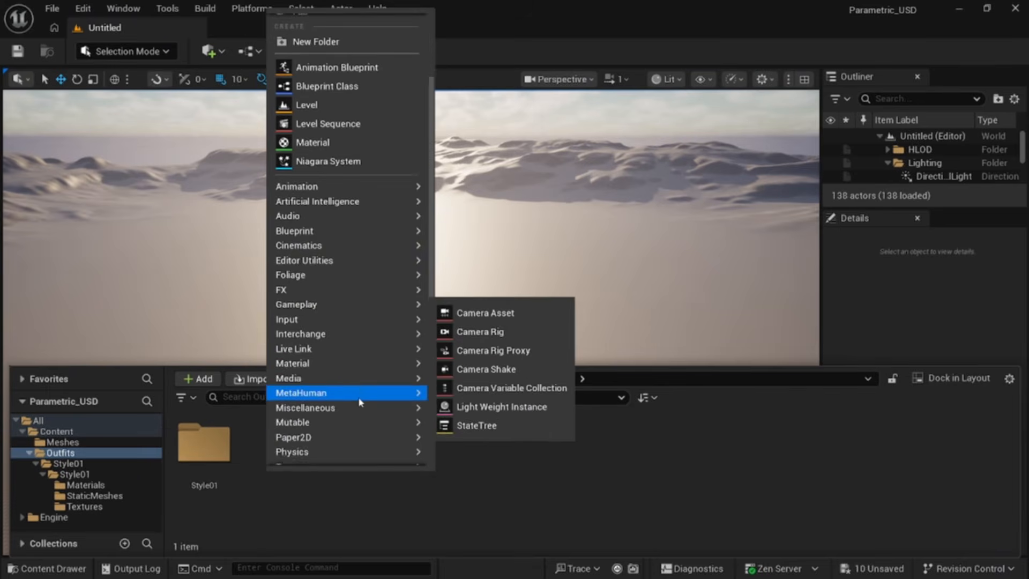
{"action": "mouse_move", "coordinate": [358, 427]}
{"action": "mouse_move", "coordinate": [356, 450]}
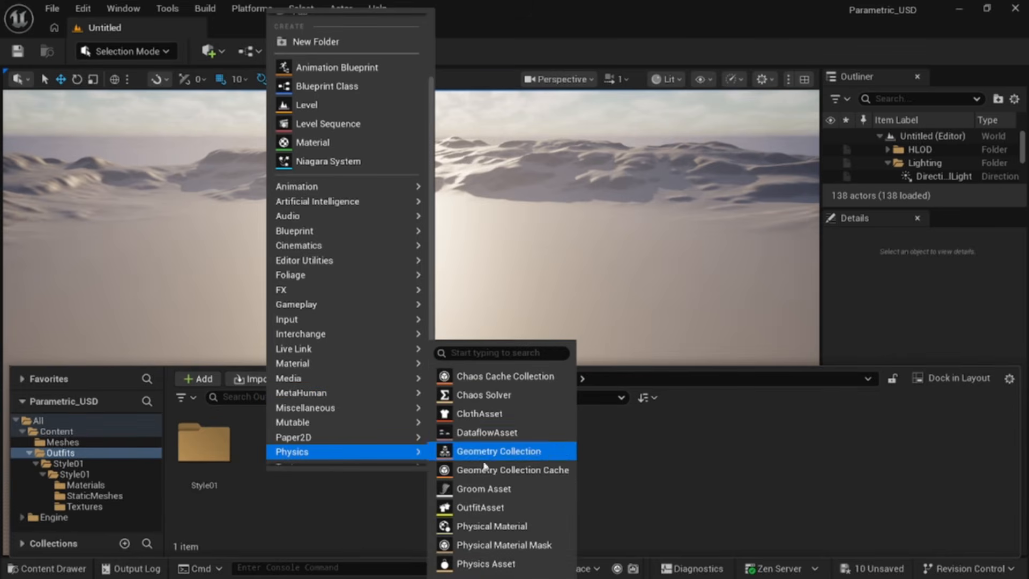
{"action": "left_click", "coordinate": [495, 513]}
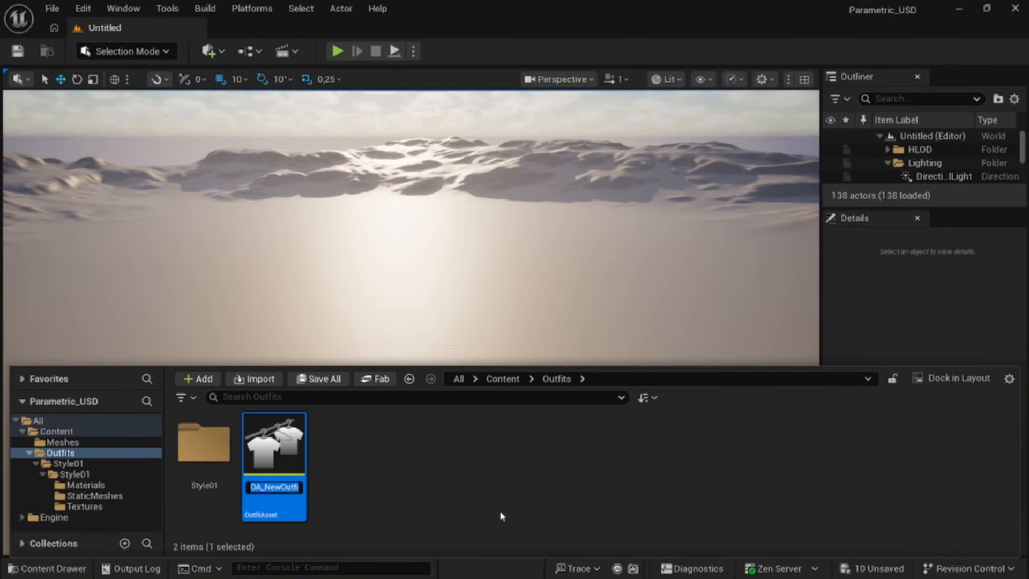
Step: Name the new outfit asset OA_Style01 and choose the Resizable Outfit template
{"action": "key", "text": "End"}
{"action": "key", "text": "BackSpace"}
{"action": "key", "text": "BackSpace"}
{"action": "key", "text": "BackSpace"}
{"action": "key", "text": "BackSpace"}
{"action": "key", "text": "BackSpace"}
{"action": "key", "text": "BackSpace"}
{"action": "key", "text": "BackSpace"}
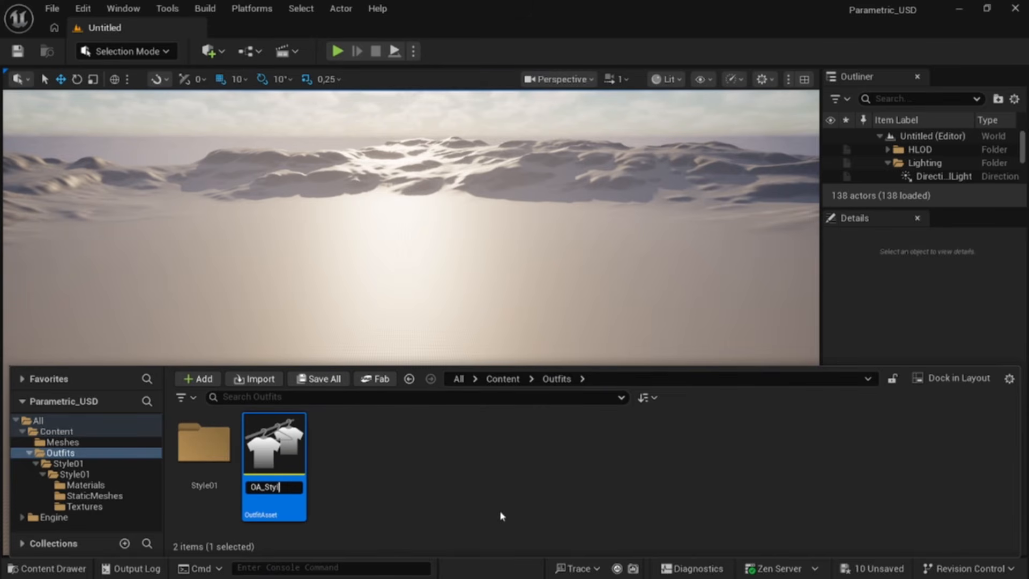
{"action": "key", "text": "Return"}
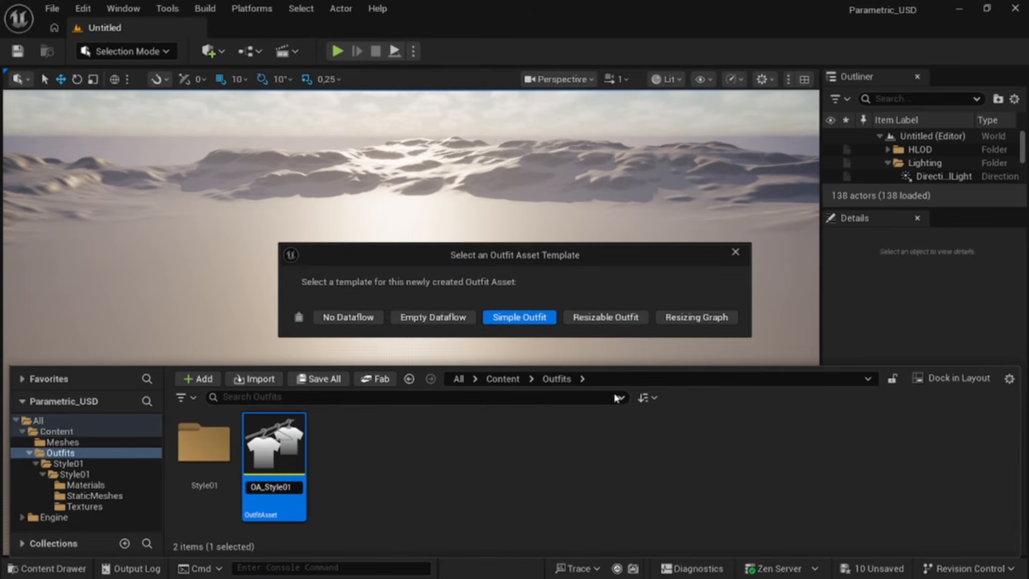
{"action": "left_click", "coordinate": [608, 322]}
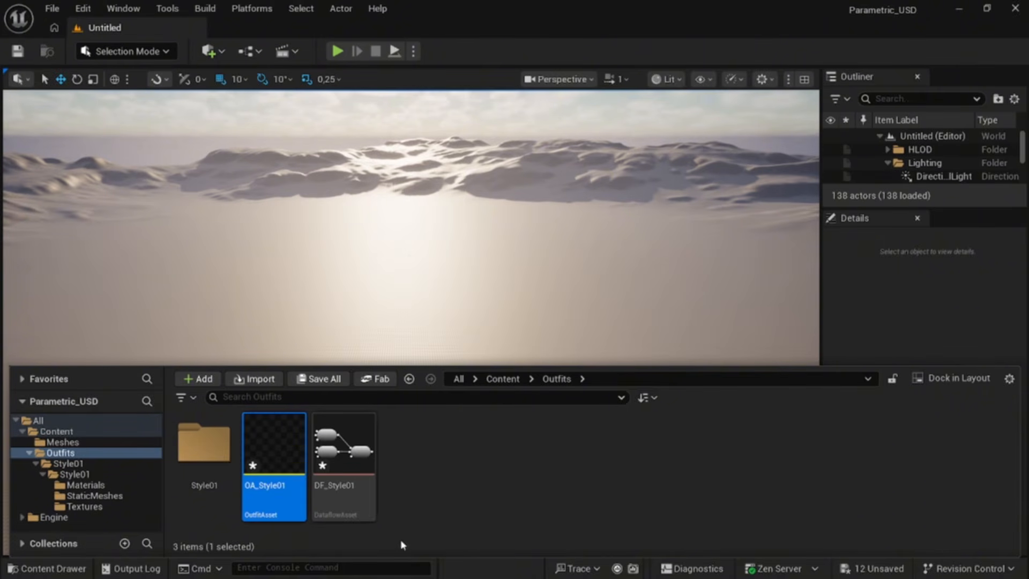
Step: Move the DF_Style01 dataflow asset into the Style01 folder and open the OA_Style01 outfit asset
{"action": "left_click_drag", "start_coordinate": [369, 462], "coordinate": [203, 451]}
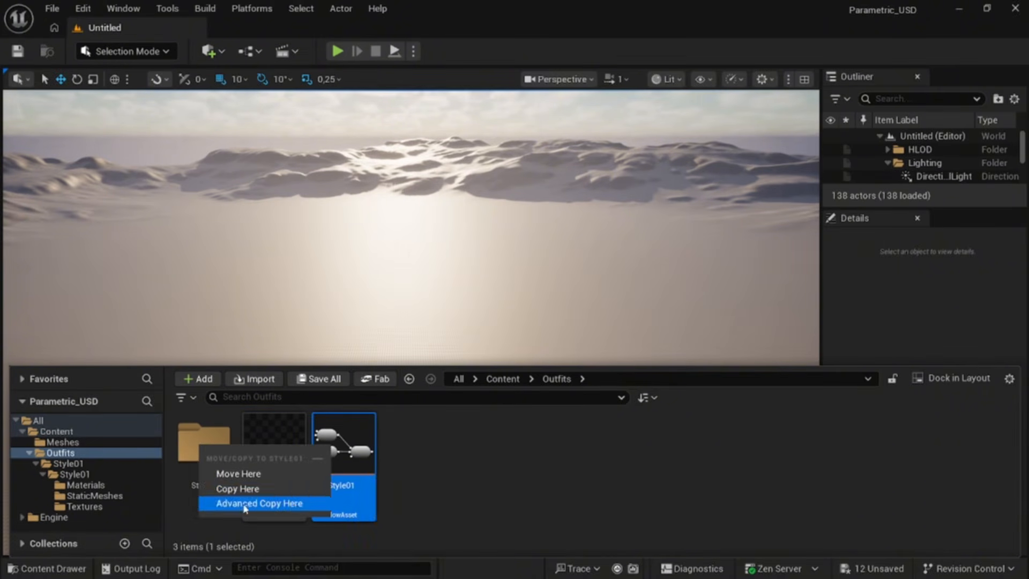
{"action": "left_click", "coordinate": [253, 475]}
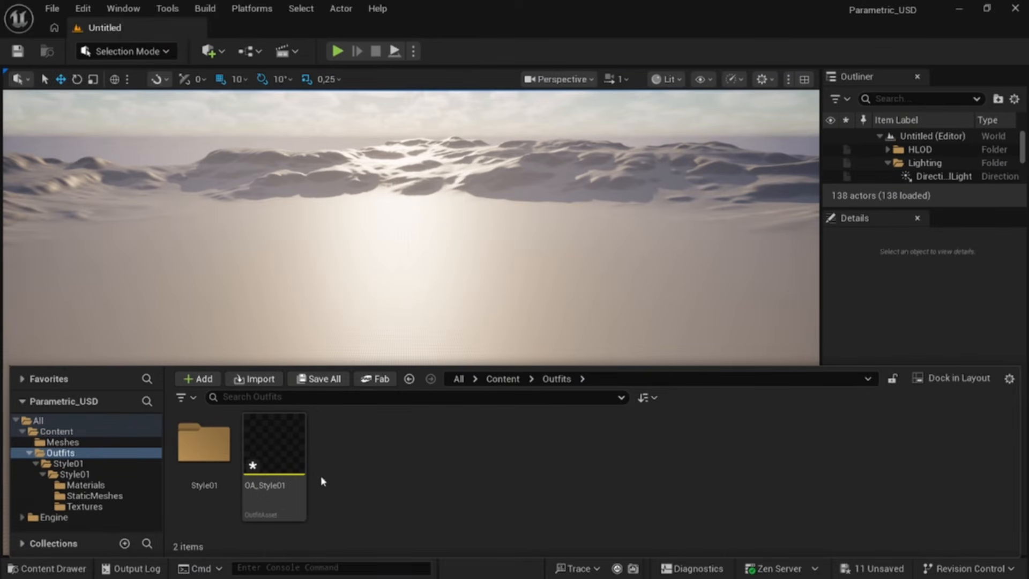
{"action": "left_click", "coordinate": [280, 475]}
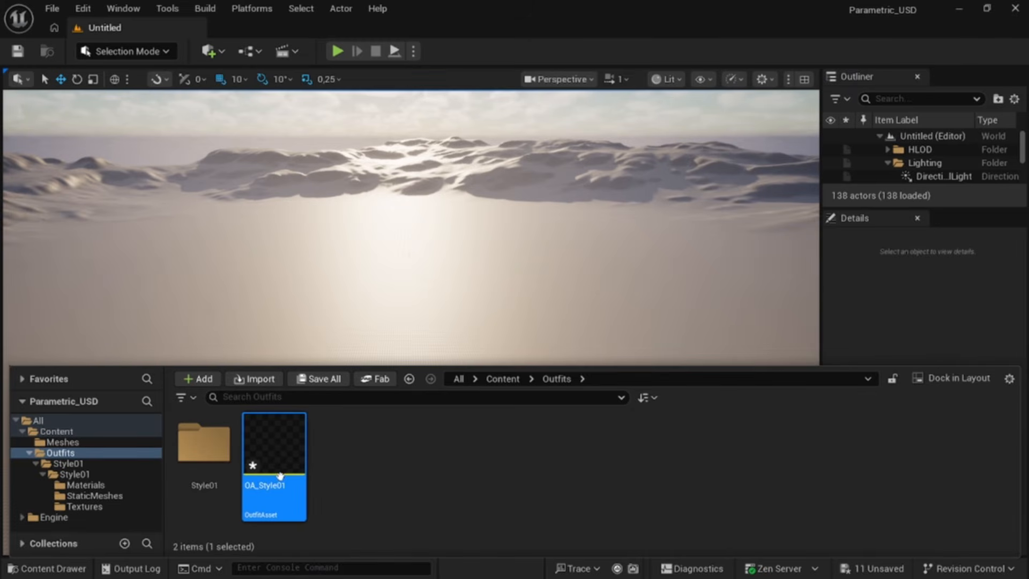
{"action": "double_click", "coordinate": [280, 476]}
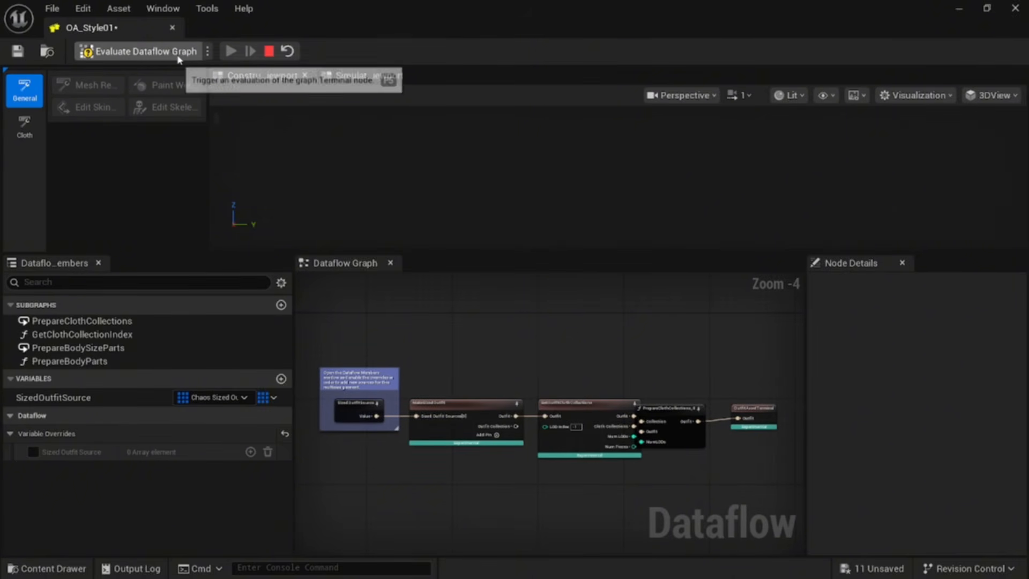
Step: Switch the dataflow graph to manual evaluation and enable the Sized Outfit Source override with one element
{"action": "left_click", "coordinate": [208, 51]}
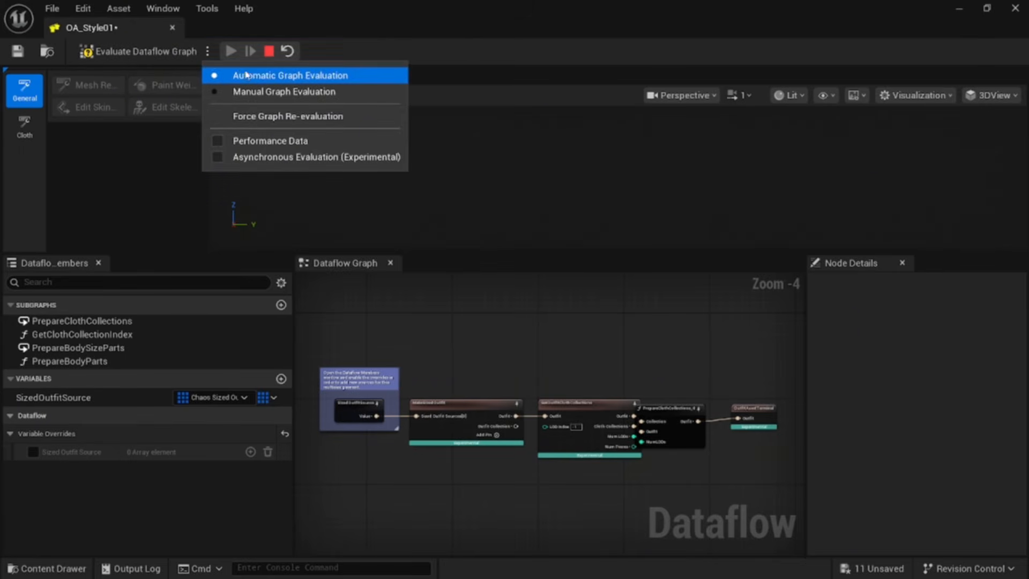
{"action": "left_click", "coordinate": [251, 93]}
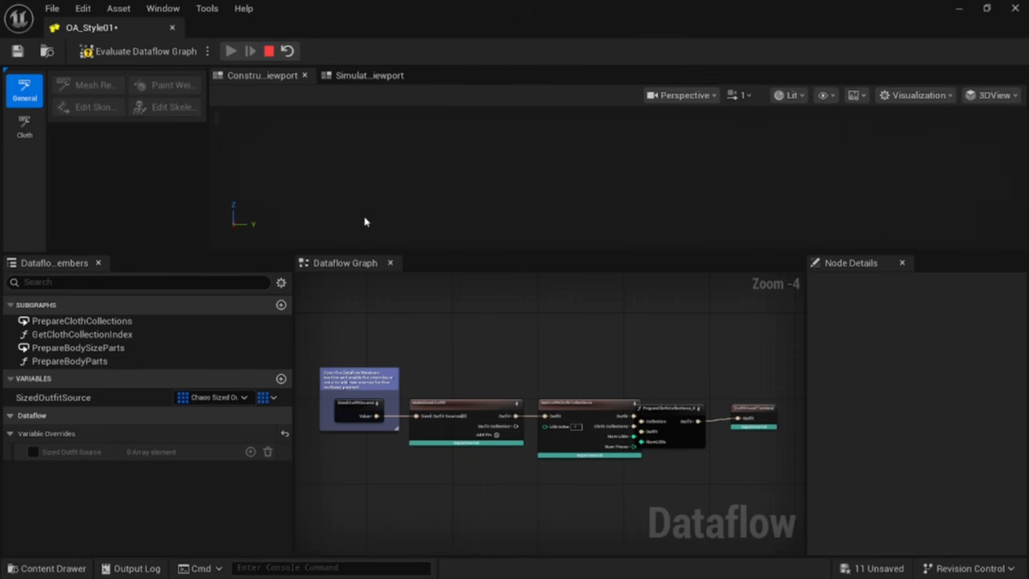
{"action": "left_click", "coordinate": [32, 452]}
{"action": "left_click", "coordinate": [250, 452]}
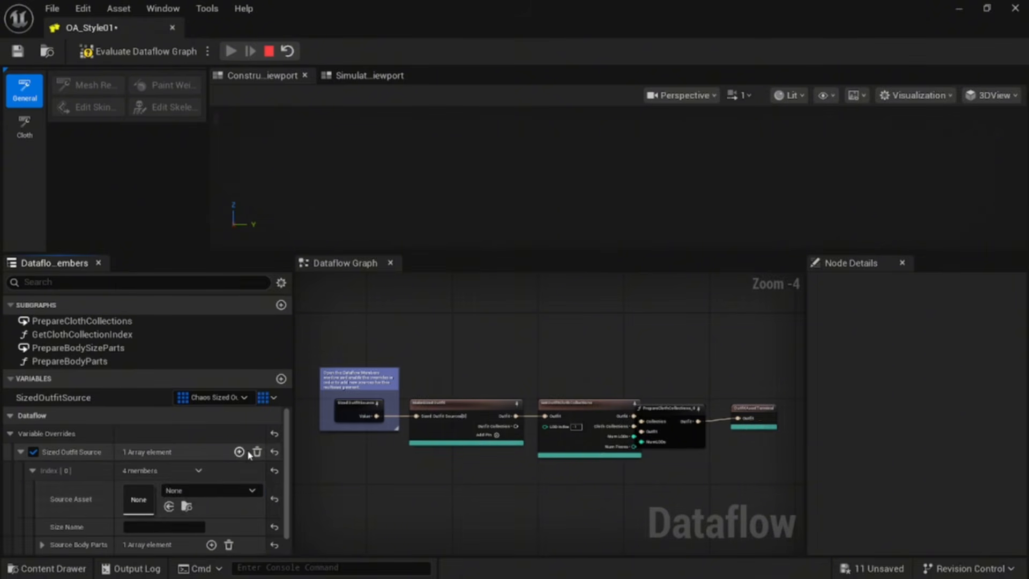
Step: Set the element's source asset to CA_Style01 and its size name to size s
{"action": "left_click", "coordinate": [205, 491]}
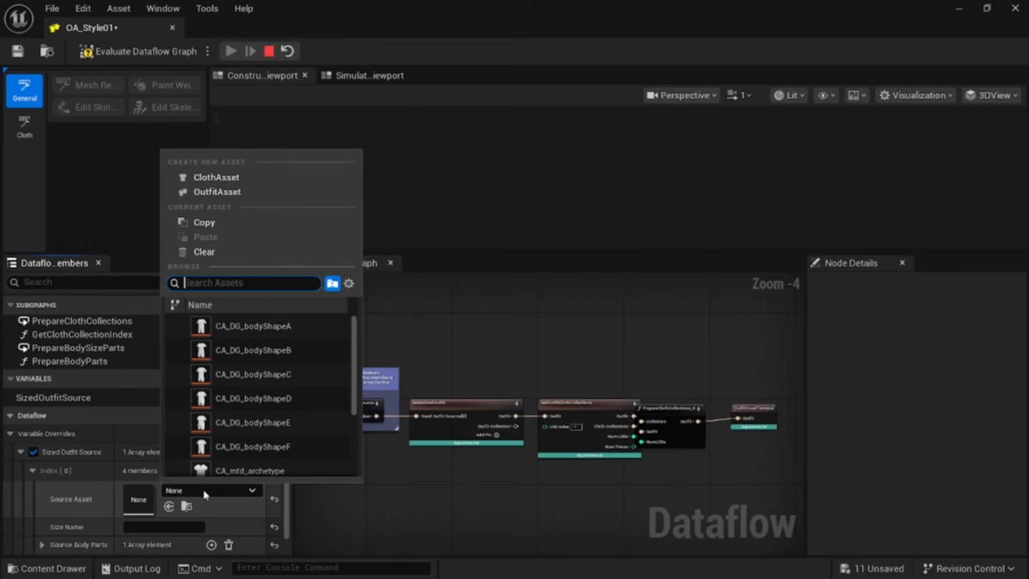
{"action": "type", "text": "style01"}
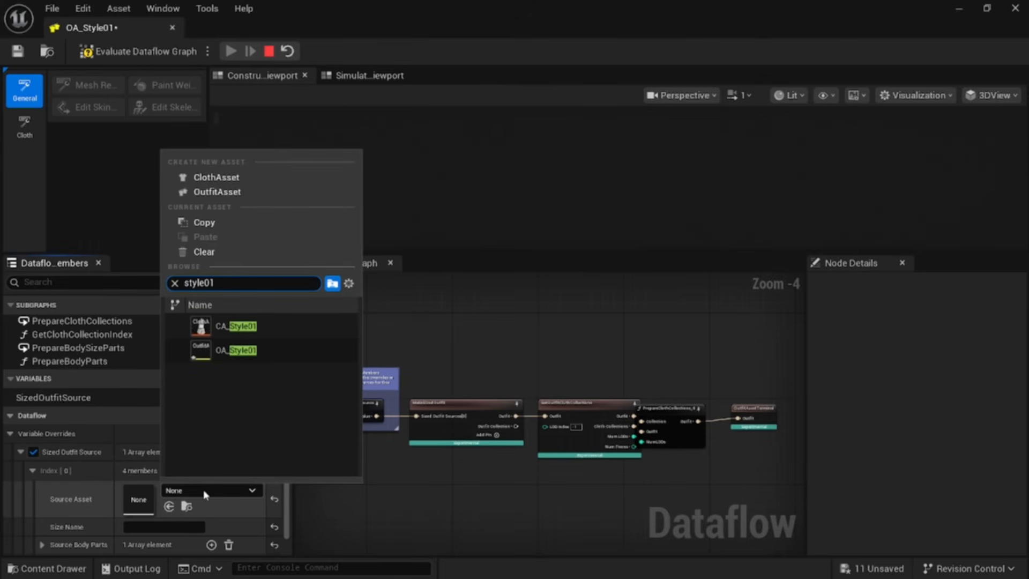
{"action": "left_click", "coordinate": [284, 328]}
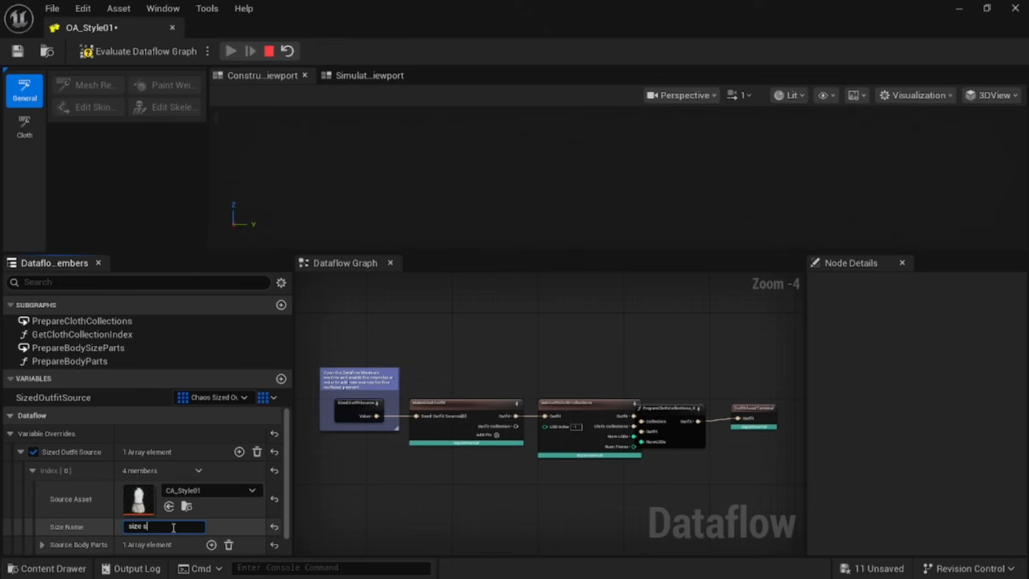
Step: Add a second source body part and set the first one to Character01_CombinedSkelMesh
{"action": "left_click_drag", "start_coordinate": [288, 509], "coordinate": [290, 541]}
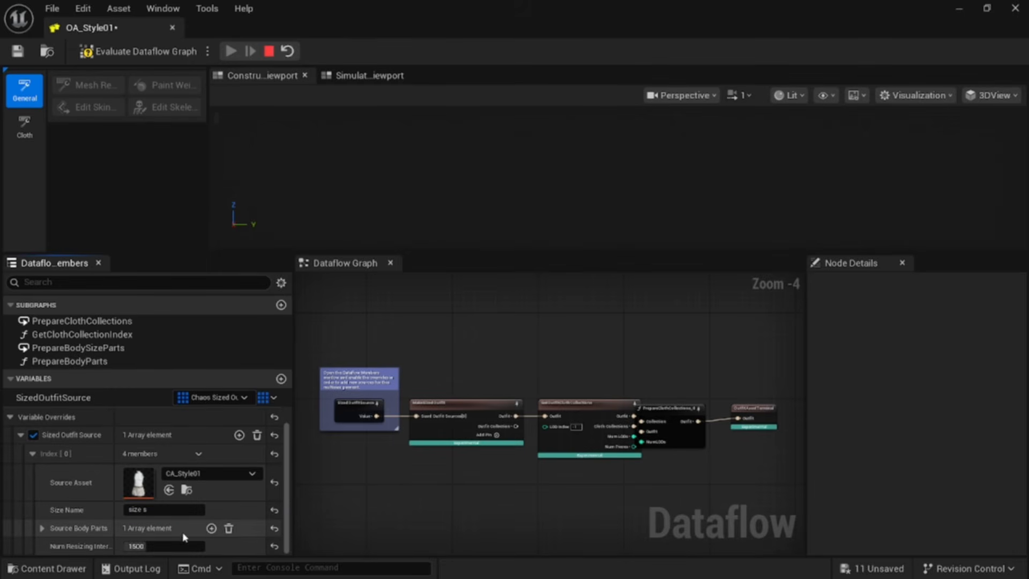
{"action": "left_click", "coordinate": [211, 528]}
{"action": "scroll", "coordinate": [211, 517], "scroll_direction": "down", "scroll_amount": 2}
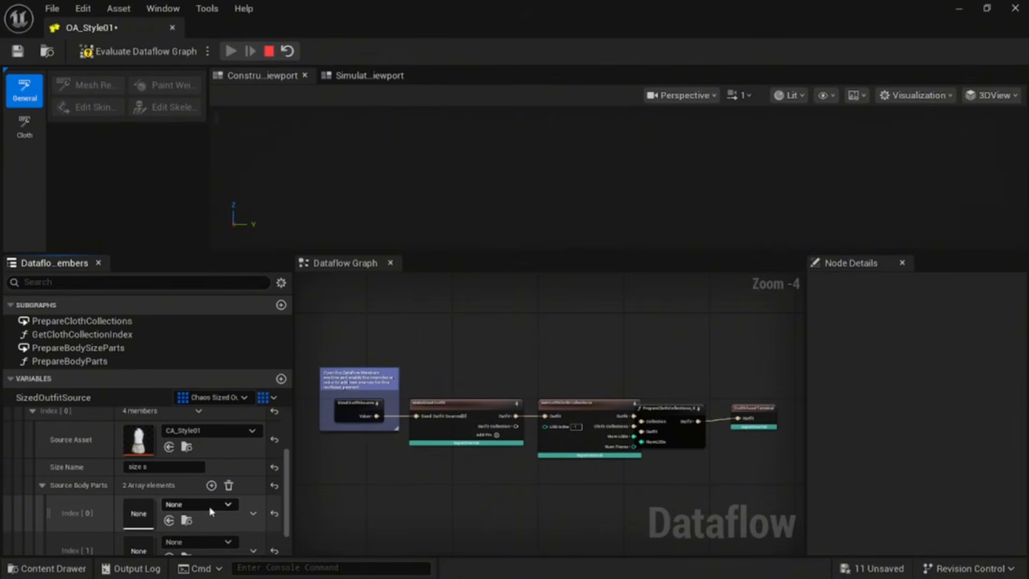
{"action": "left_click", "coordinate": [212, 511]}
{"action": "type", "text": "comb"}
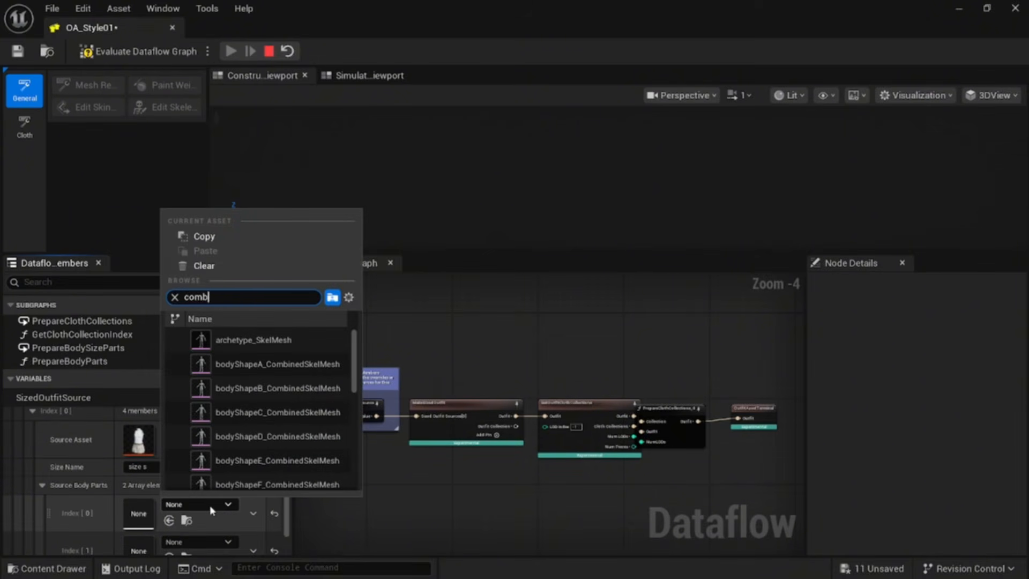
{"action": "type", "text": "ined"}
{"action": "scroll", "coordinate": [231, 472], "scroll_direction": "down", "scroll_amount": 1}
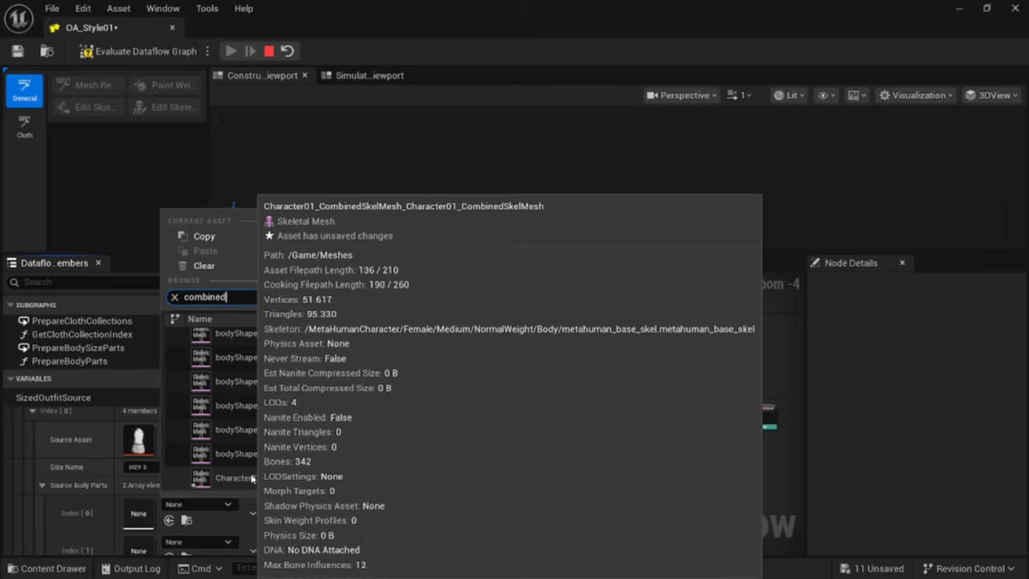
{"action": "left_click", "coordinate": [252, 478]}
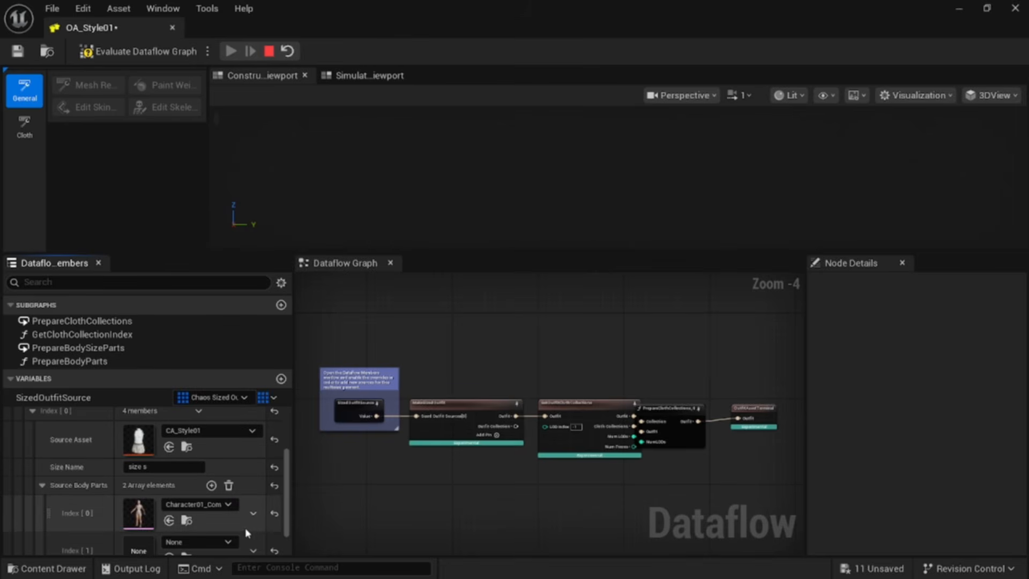
Step: Evaluate the dataflow graph and switch back to automatic graph evaluation
{"action": "scroll", "coordinate": [252, 528], "scroll_direction": "down", "scroll_amount": 1}
{"action": "scroll", "coordinate": [262, 528], "scroll_direction": "down", "scroll_amount": 1}
{"action": "left_click", "coordinate": [194, 52]}
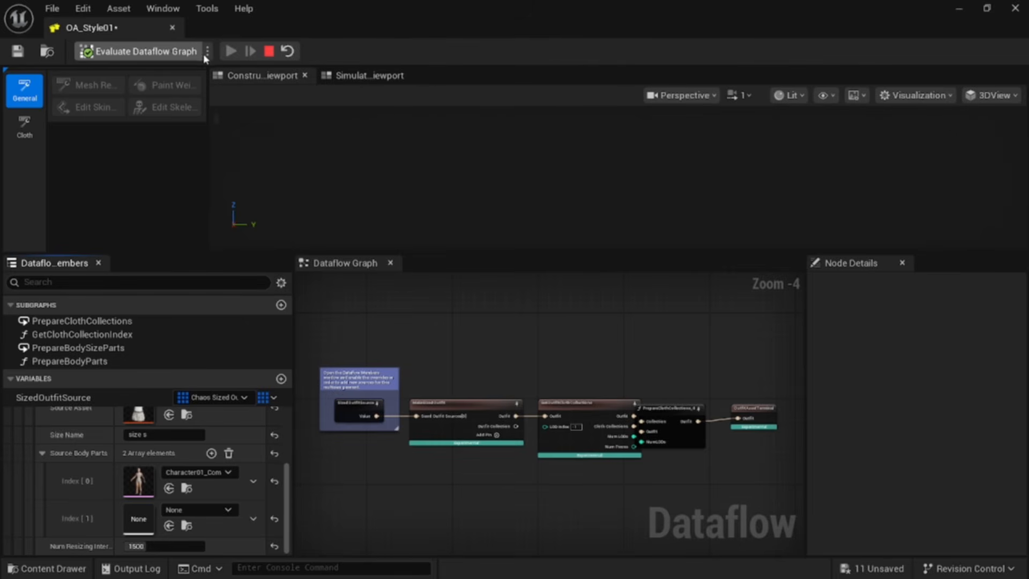
{"action": "left_click", "coordinate": [208, 52]}
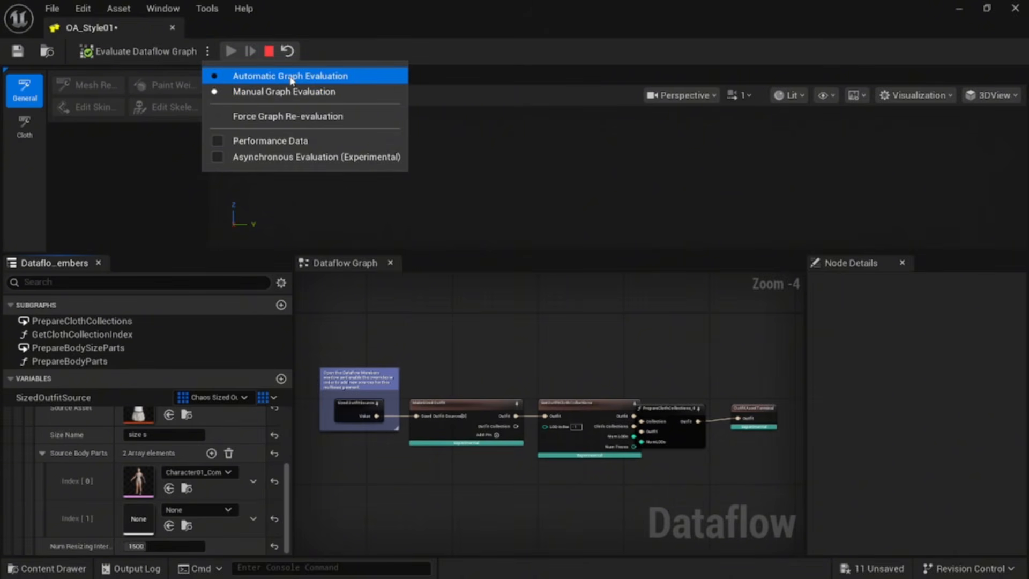
{"action": "left_click", "coordinate": [291, 75]}
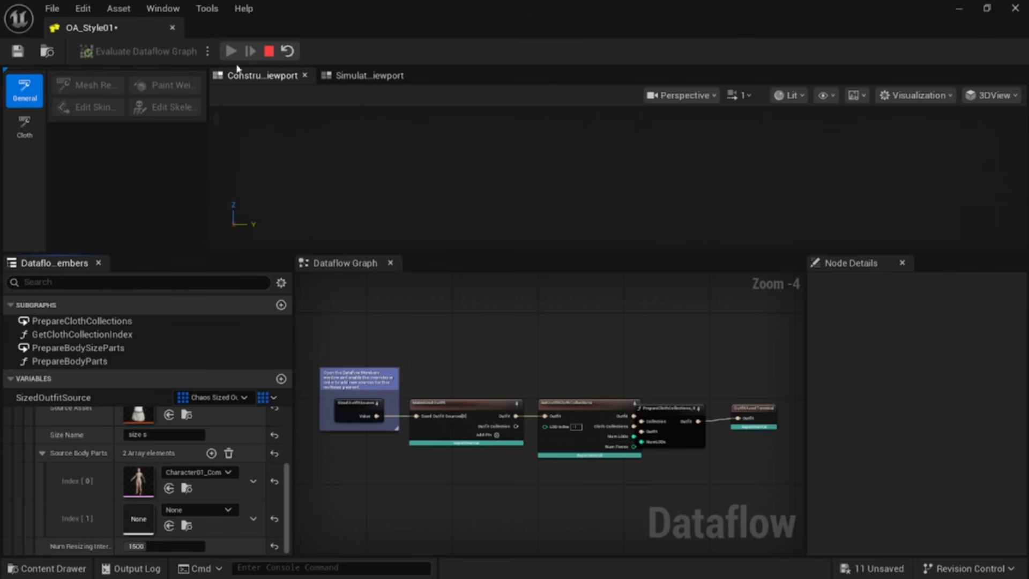
Step: Return to the content browser and open the Meshes folder
{"action": "left_click", "coordinate": [47, 52]}
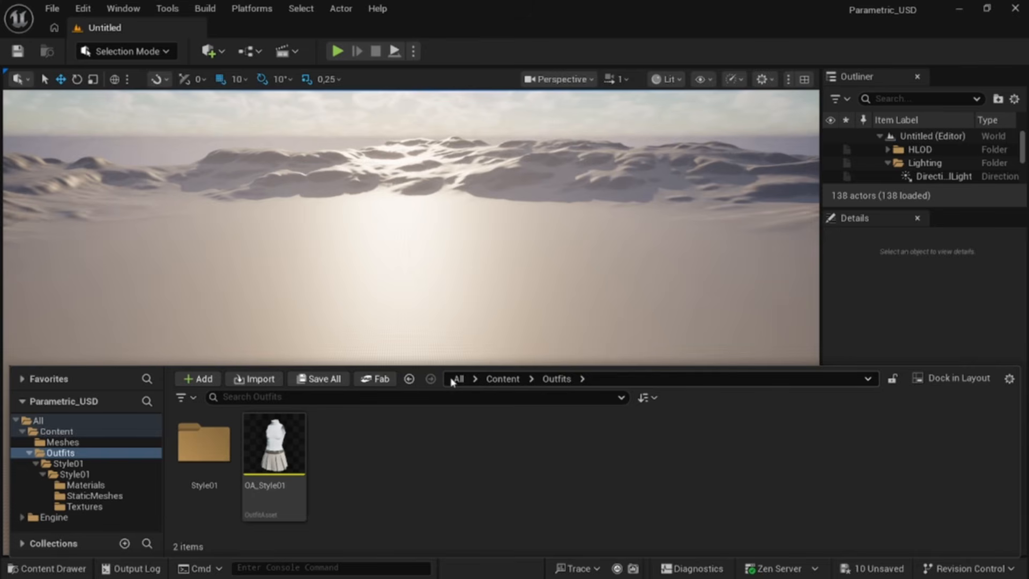
{"action": "left_click", "coordinate": [490, 379]}
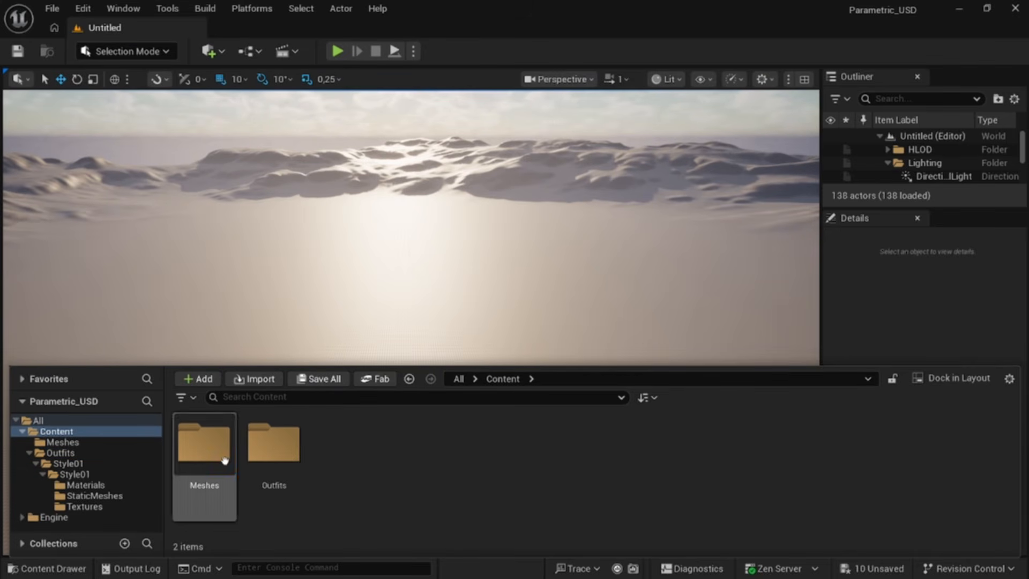
{"action": "double_click", "coordinate": [221, 434]}
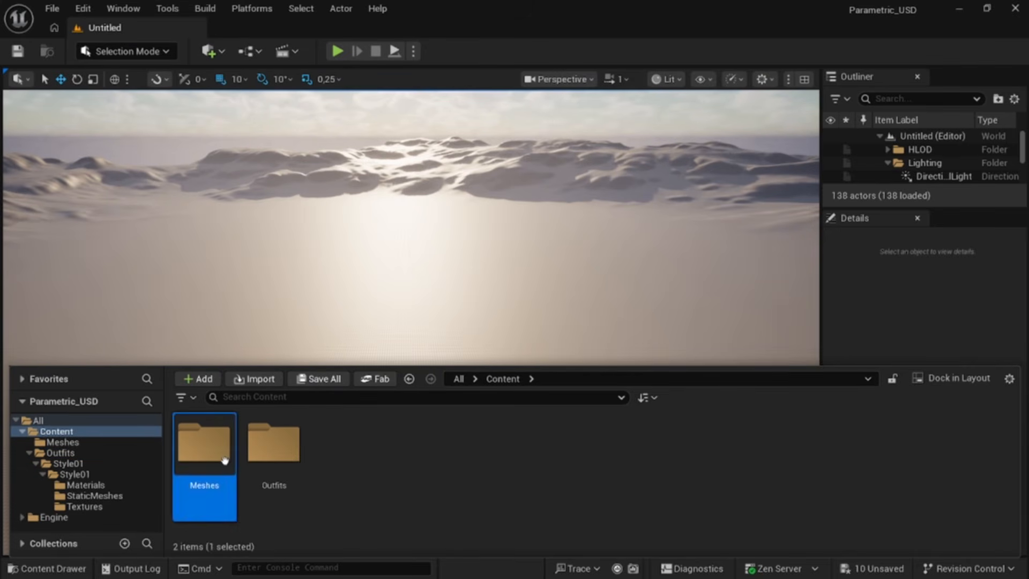
Step: Create a new MetaHuman Character asset named Character02 in the Meshes folder
{"action": "right_click", "coordinate": [366, 481]}
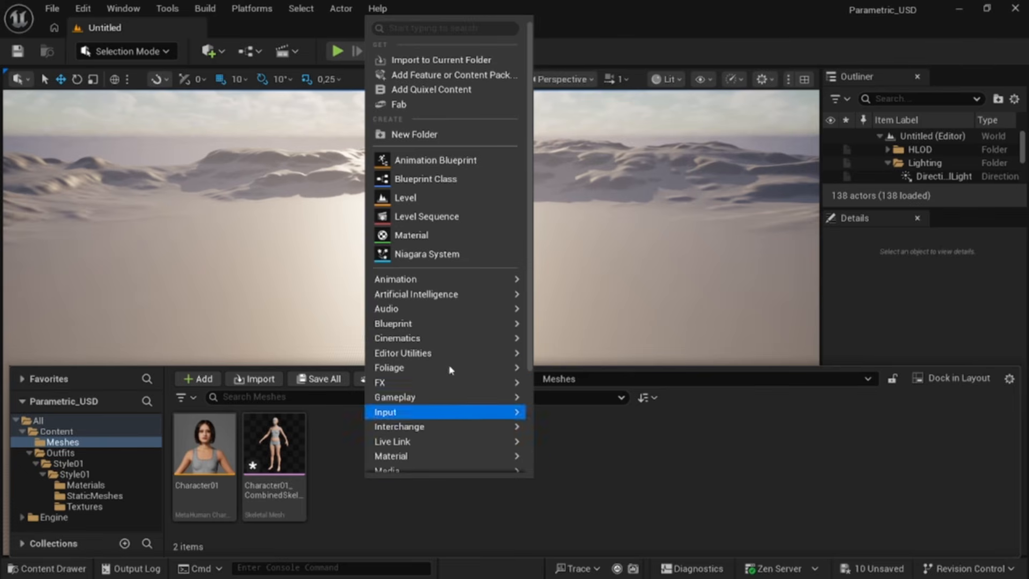
{"action": "mouse_move", "coordinate": [454, 285]}
{"action": "mouse_move", "coordinate": [458, 372]}
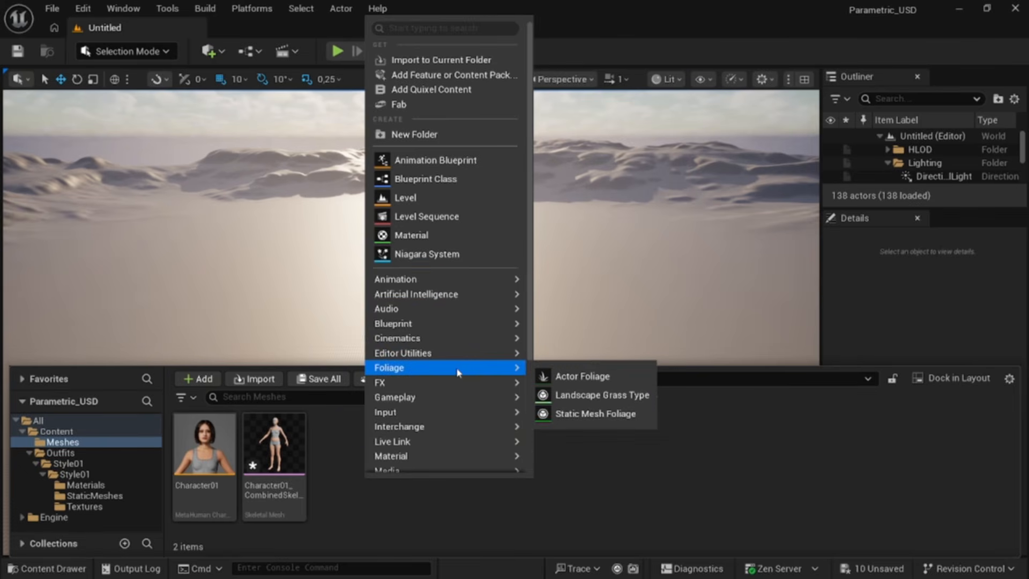
{"action": "scroll", "coordinate": [461, 300], "scroll_direction": "down", "scroll_amount": 2}
{"action": "mouse_move", "coordinate": [463, 424]}
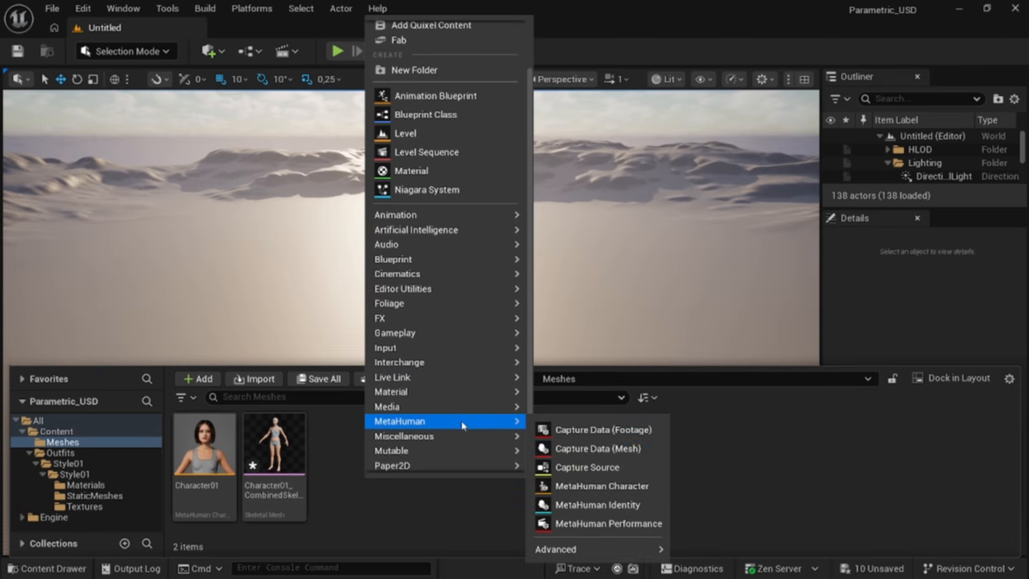
{"action": "left_click", "coordinate": [595, 485]}
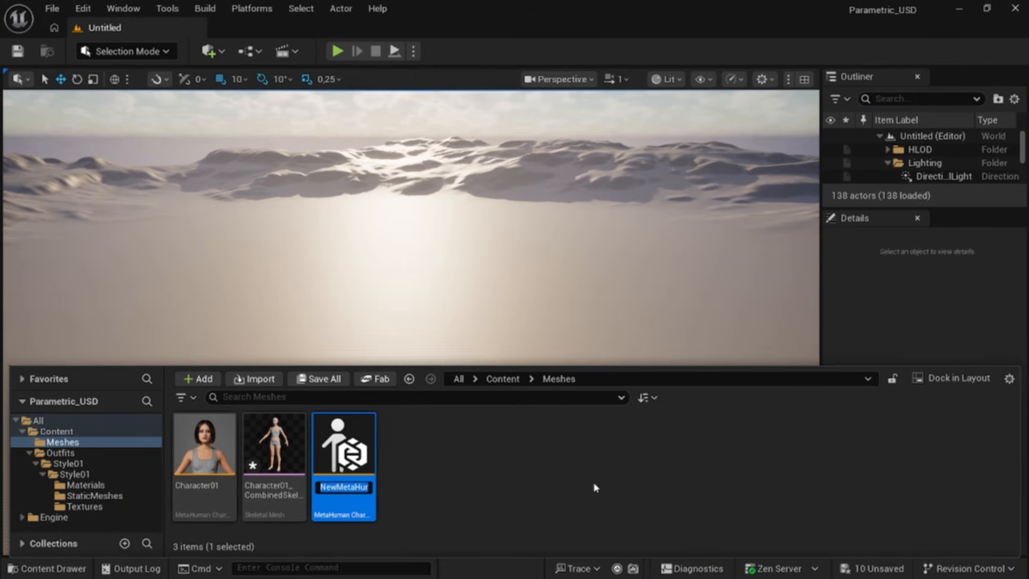
{"action": "type", "text": "Character02"}
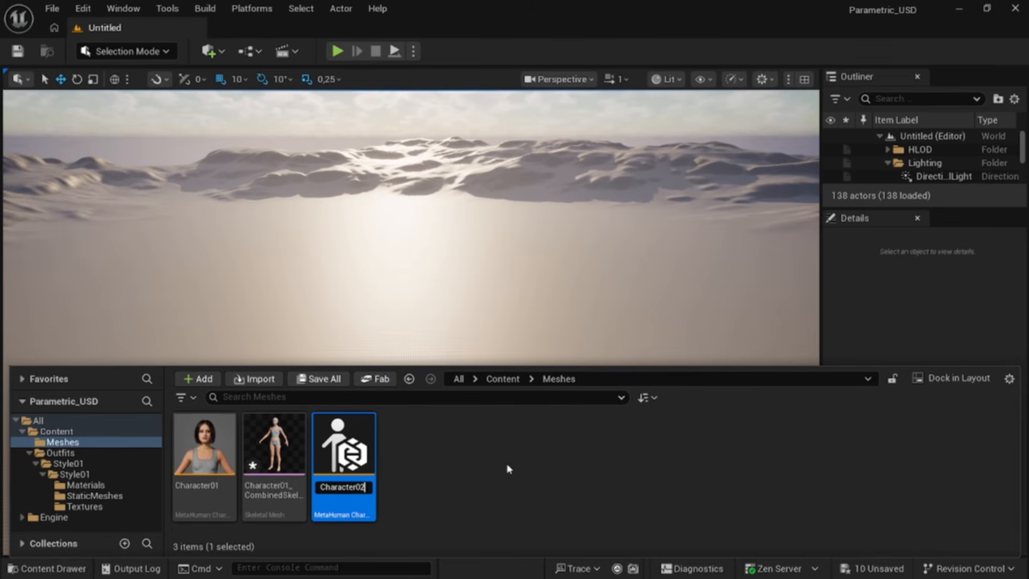
{"action": "key", "text": "Return"}
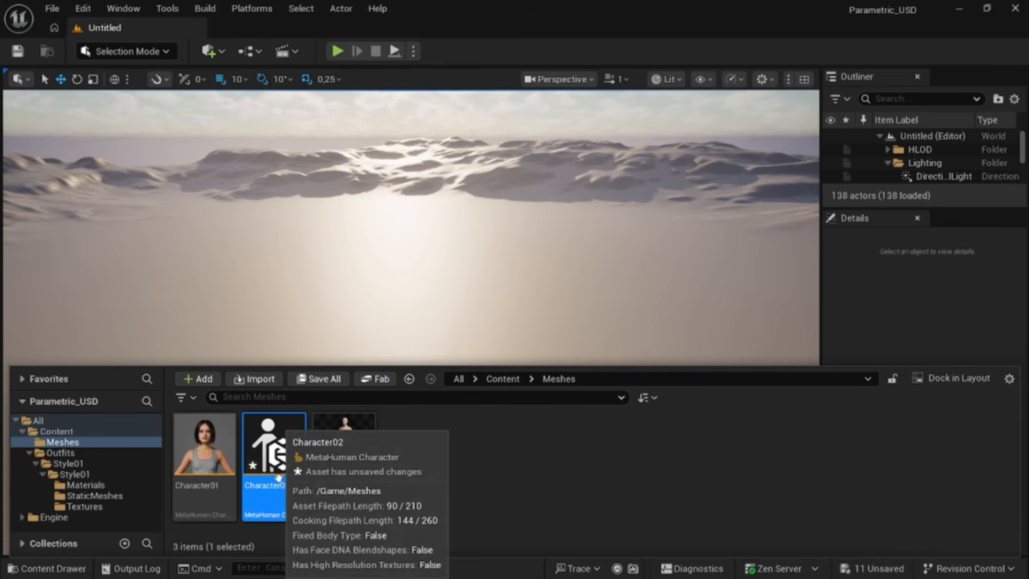
Step: Open Character02 and remove the default outfit garment in its Hair & Clothing section
{"action": "double_click", "coordinate": [286, 495]}
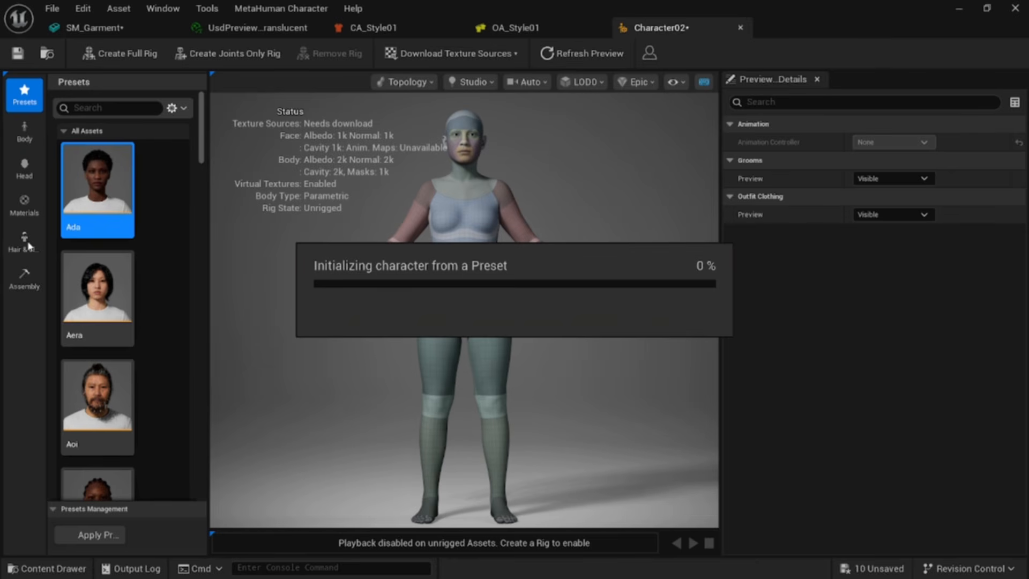
{"action": "left_click", "coordinate": [26, 244]}
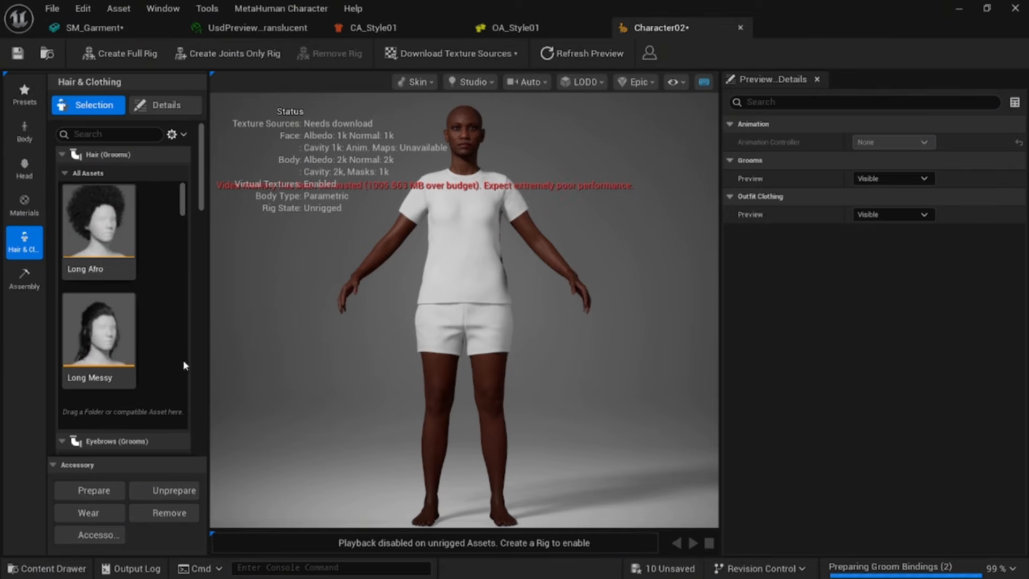
{"action": "left_click_drag", "start_coordinate": [203, 208], "coordinate": [217, 440]}
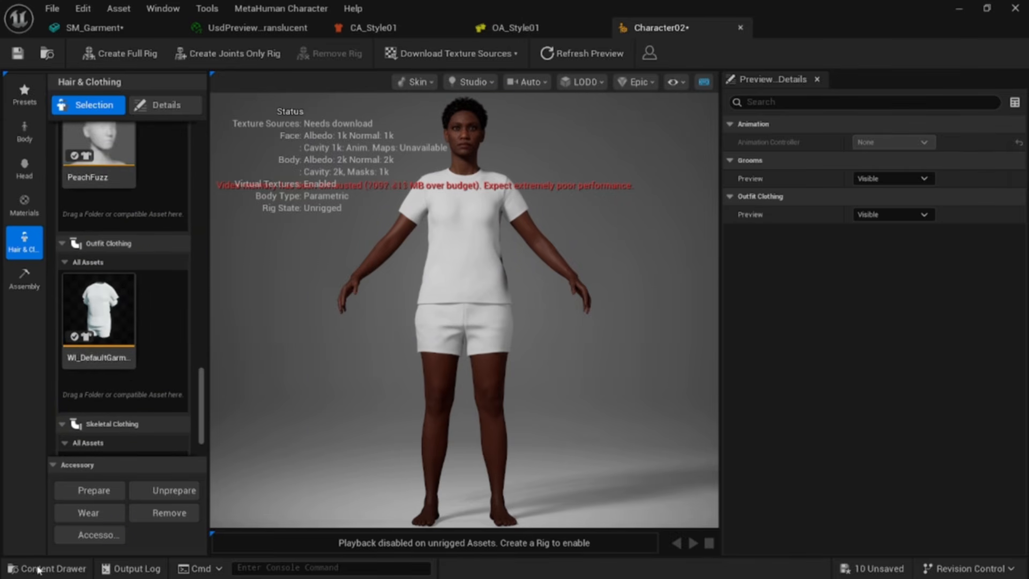
{"action": "left_click", "coordinate": [112, 329]}
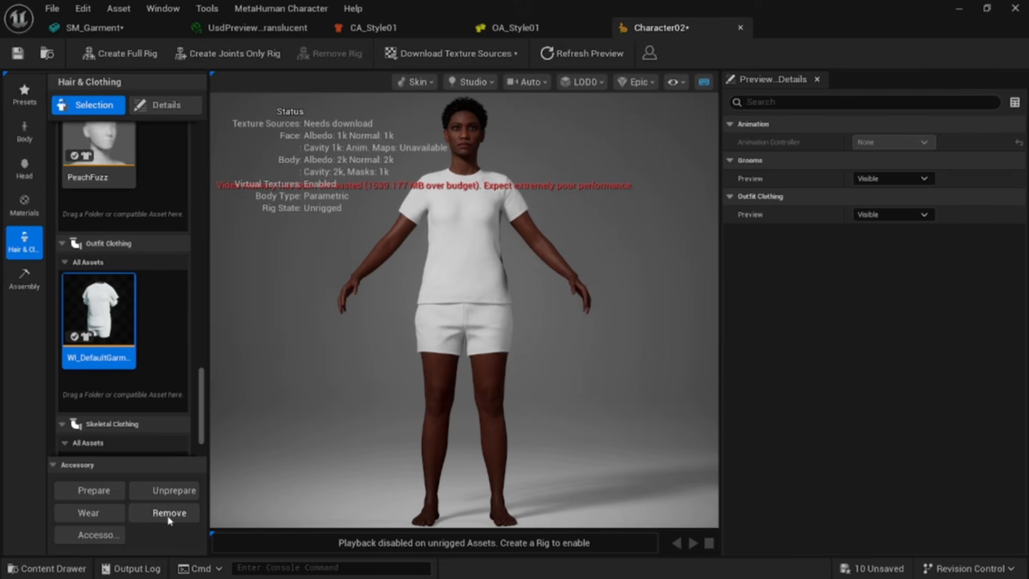
{"action": "left_click", "coordinate": [54, 570]}
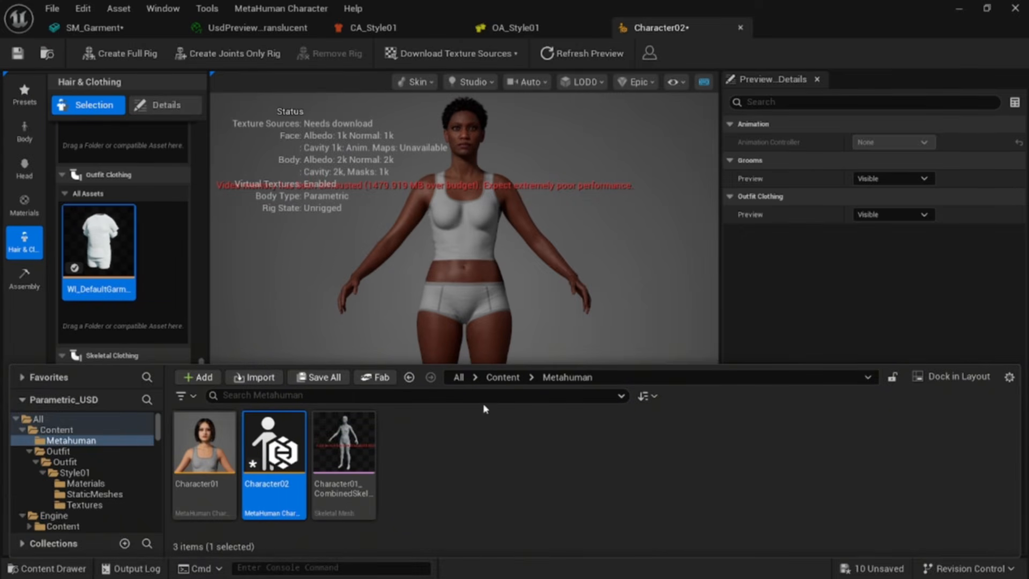
Step: Browse to the Outfit folder and add the OA_Style01 outfit asset to Character02's Outfit Clothing list
{"action": "left_click", "coordinate": [506, 378]}
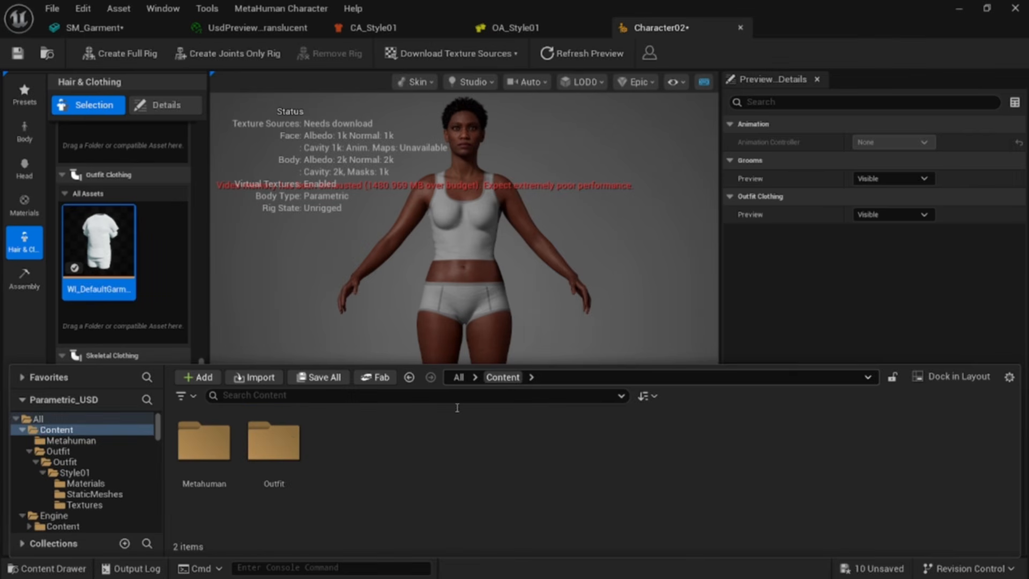
{"action": "double_click", "coordinate": [291, 439]}
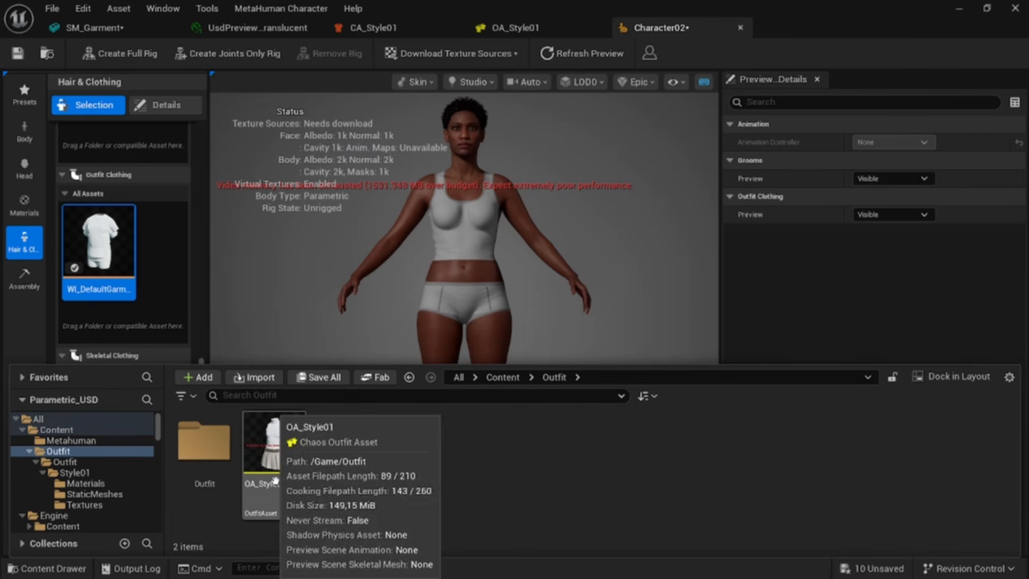
{"action": "left_click_drag", "start_coordinate": [277, 487], "coordinate": [163, 256]}
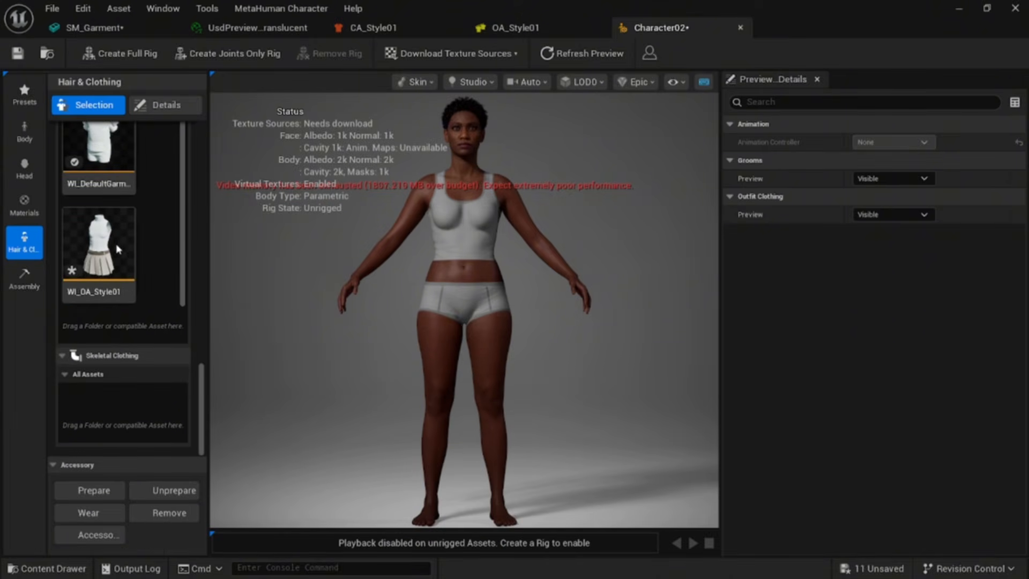
Step: Select the WI_OA_Style01 outfit item to put it on the character, undoing its accidental deletion
{"action": "left_click", "coordinate": [112, 255]}
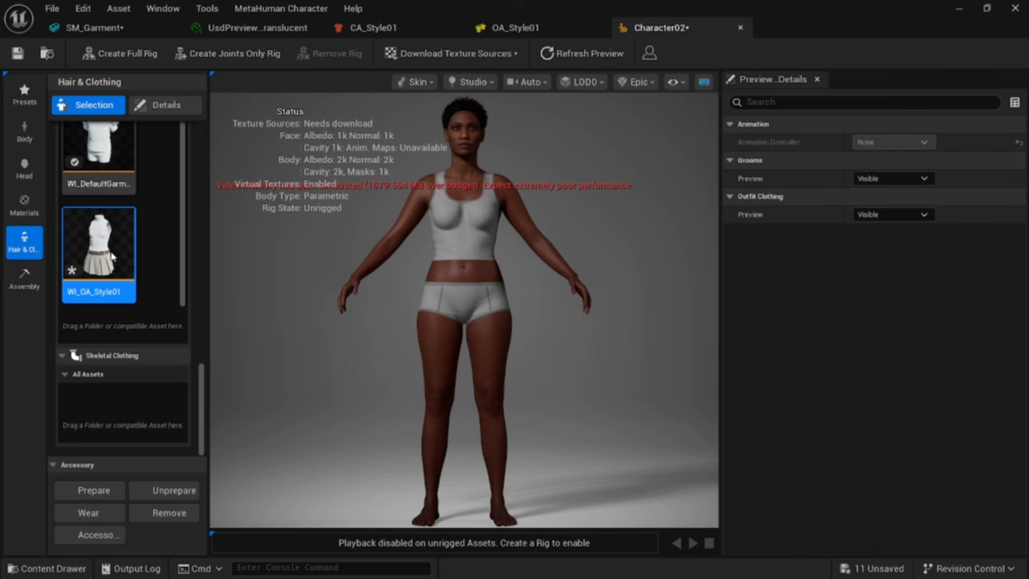
{"action": "key", "text": "Delete"}
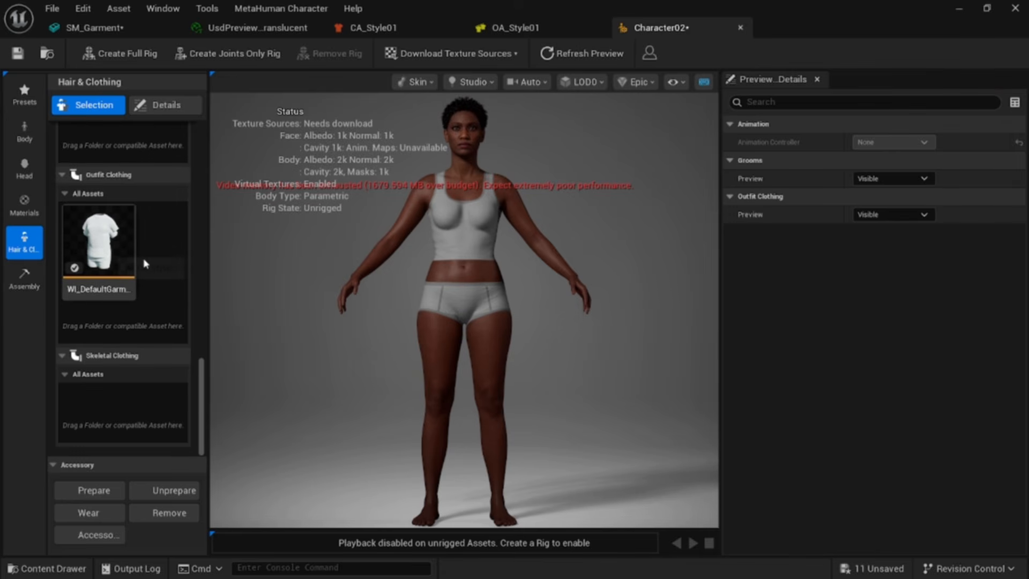
{"action": "key", "text": "ctrl+z"}
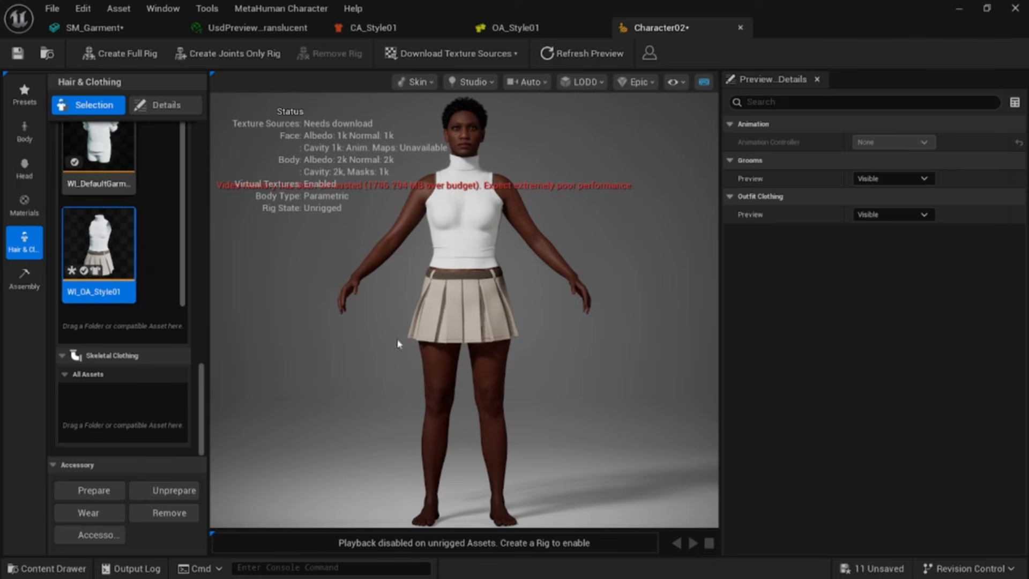
Step: In the parametric body model, raise the global Mass to about 1.225 and Fat to about 0.584
{"action": "right_click_drag", "start_coordinate": [631, 306], "coordinate": [587, 306], "text": "alt"}
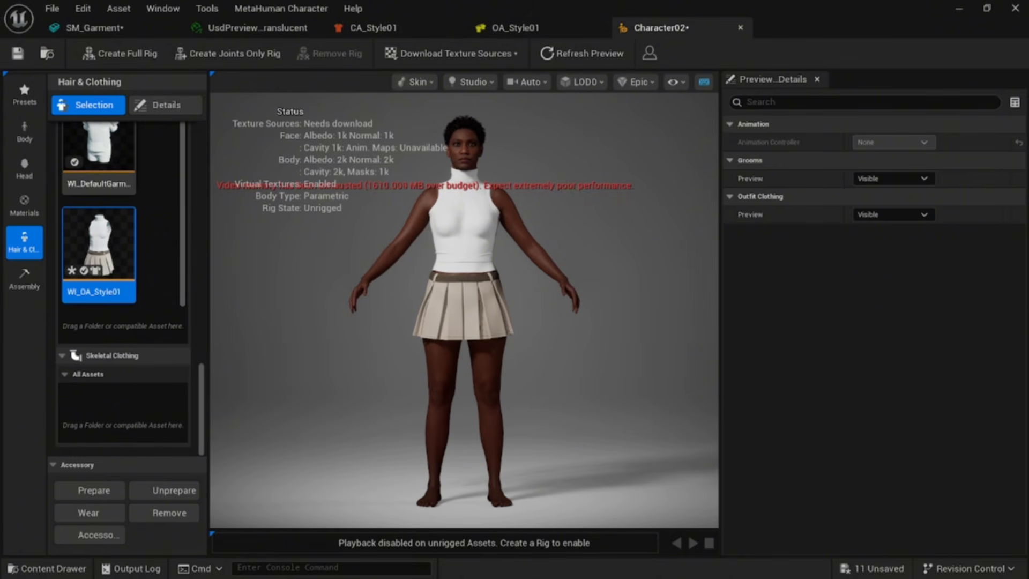
{"action": "left_click_drag", "start_coordinate": [631, 306], "coordinate": [529, 247], "text": "alt"}
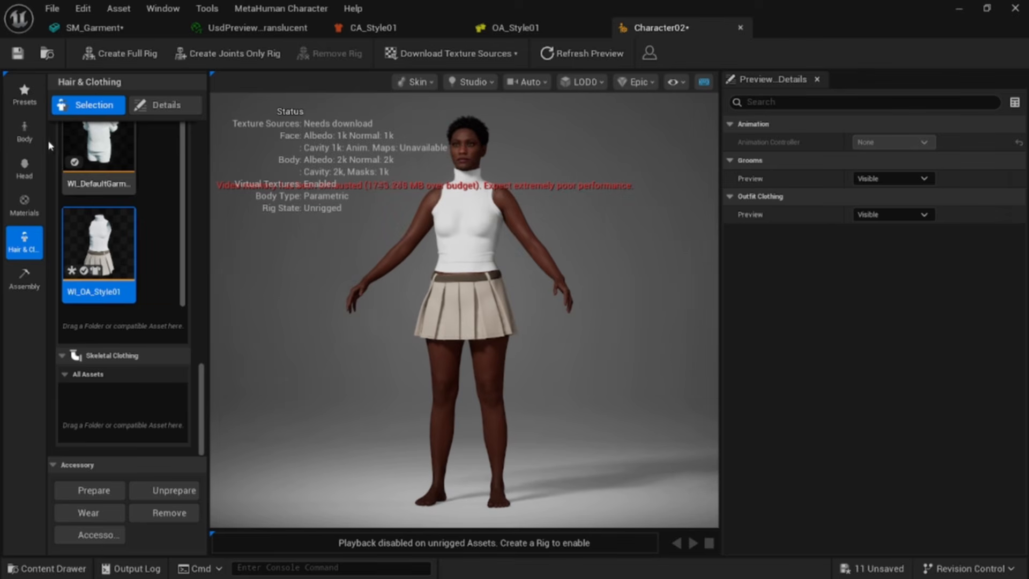
{"action": "left_click", "coordinate": [24, 131]}
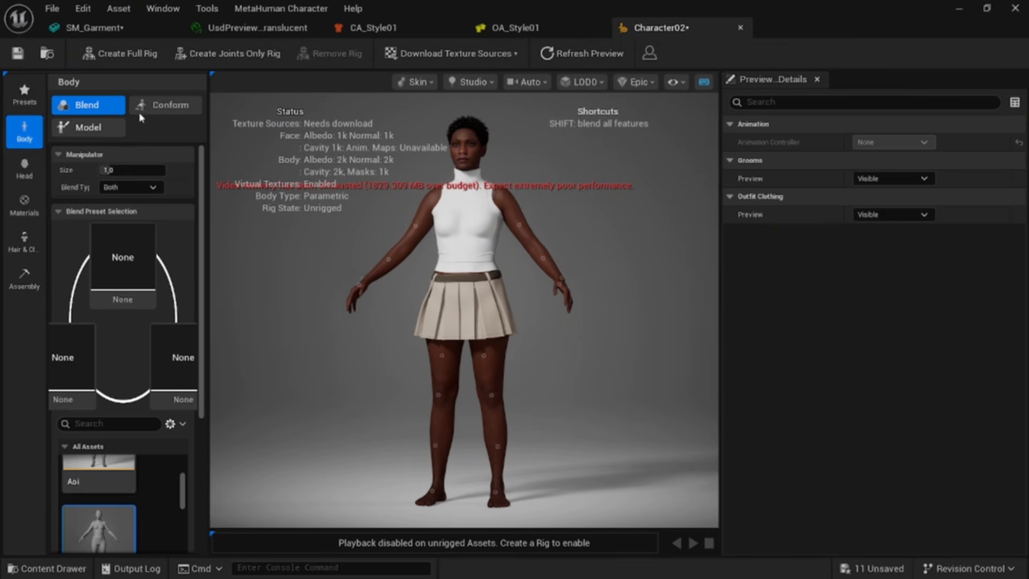
{"action": "left_click", "coordinate": [89, 127]}
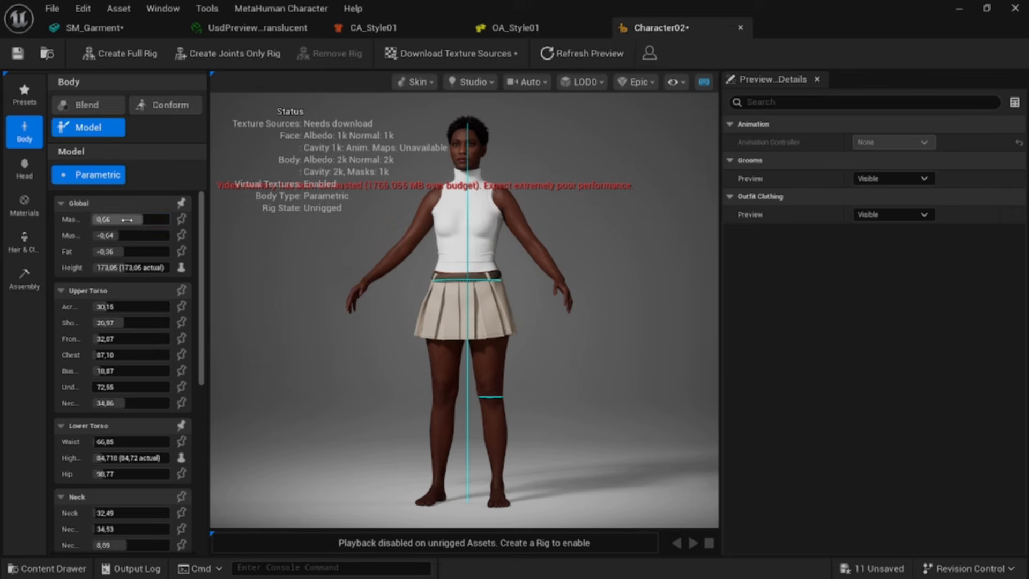
{"action": "left_click_drag", "start_coordinate": [127, 220], "coordinate": [133, 243]}
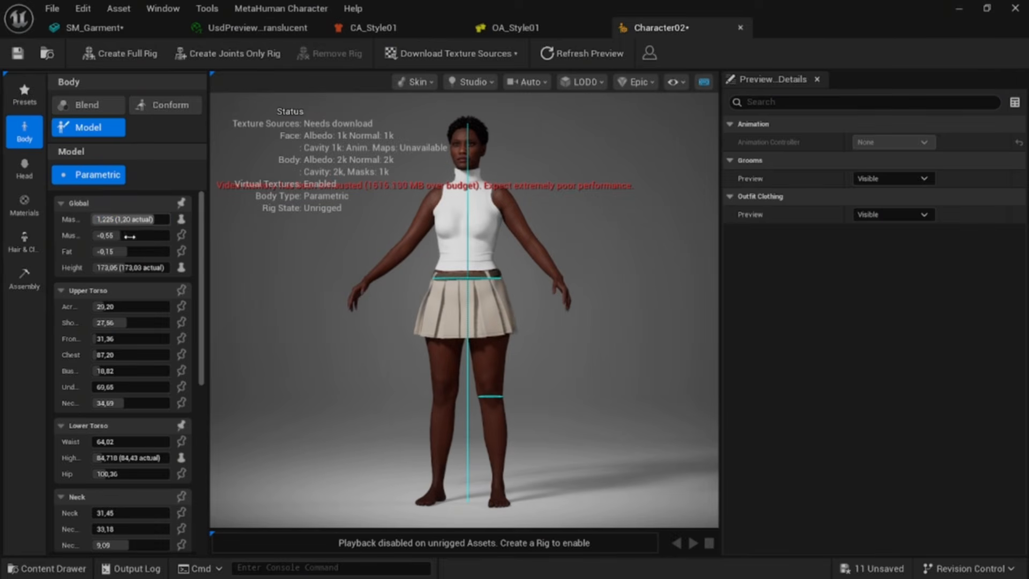
{"action": "mouse_move", "coordinate": [127, 250]}
{"action": "left_mouse_down"}
{"action": "mouse_move", "coordinate": [103, 251]}
{"action": "mouse_move", "coordinate": [137, 251]}
{"action": "left_mouse_up"}
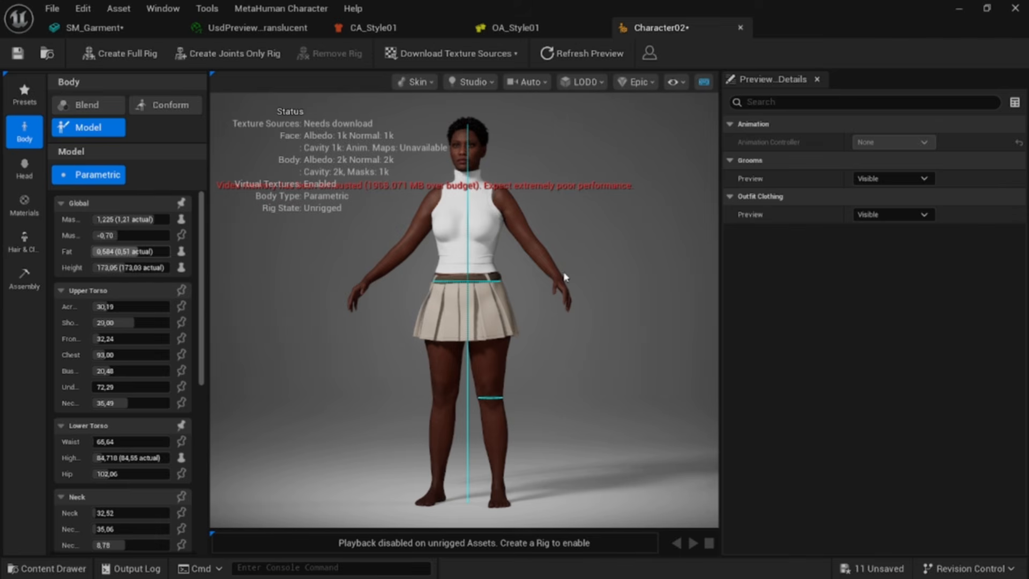
Step: Minimize the Character02 editor and open the content drawer on the Outfit folder
{"action": "left_click_drag", "start_coordinate": [483, 322], "coordinate": [429, 325]}
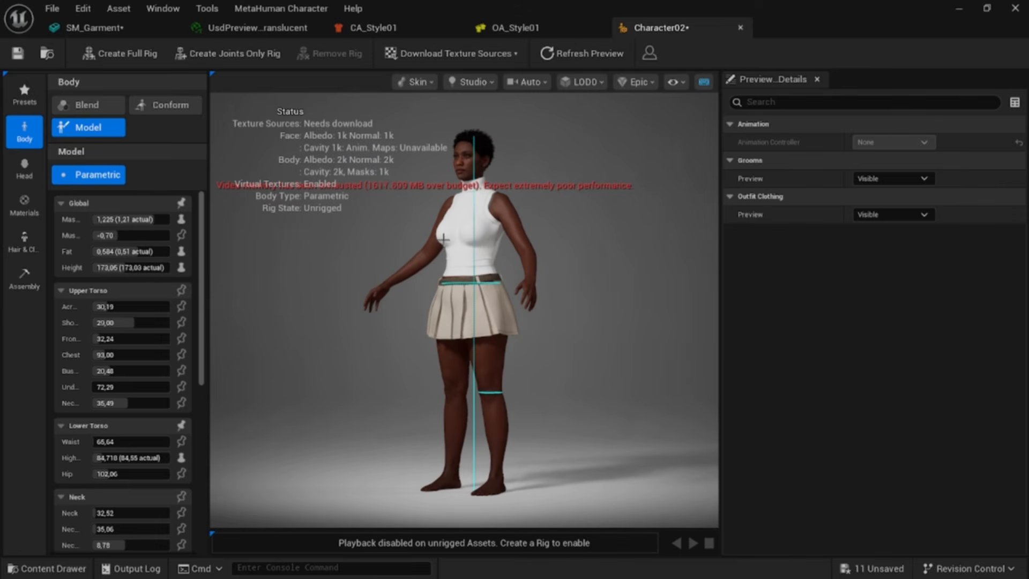
{"action": "left_click", "coordinate": [965, 8]}
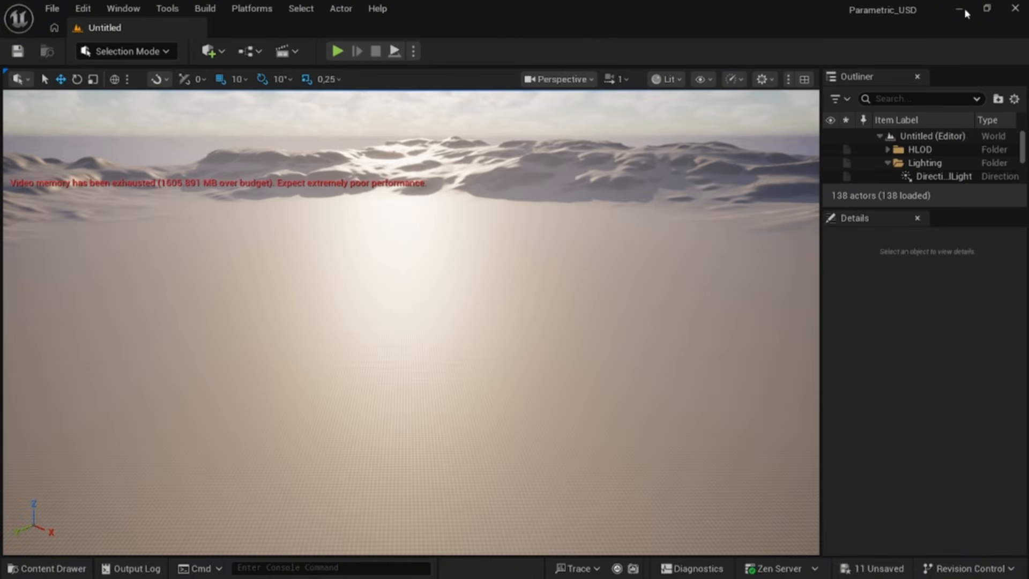
{"action": "left_click", "coordinate": [49, 568]}
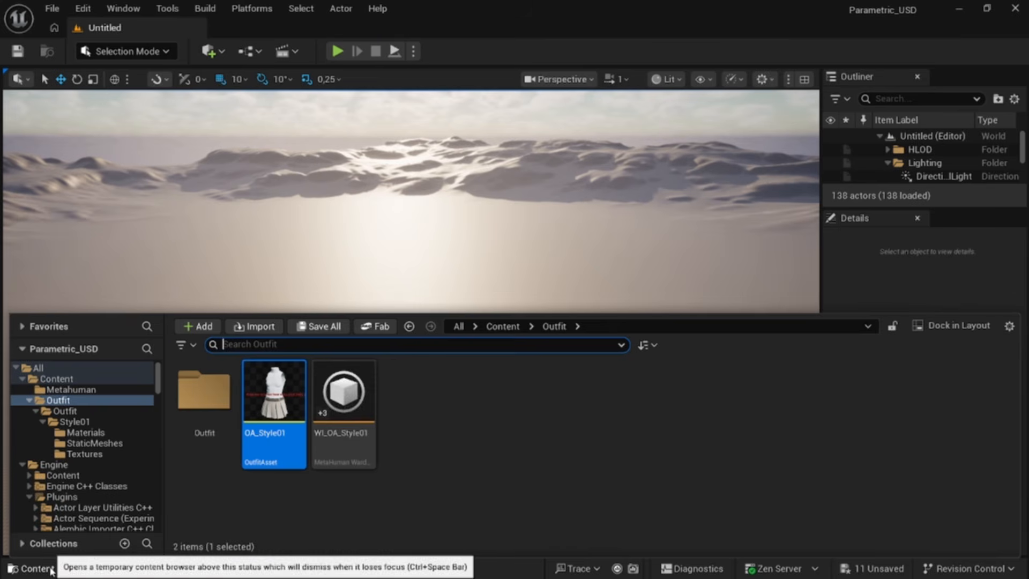
{"action": "left_click", "coordinate": [324, 501]}
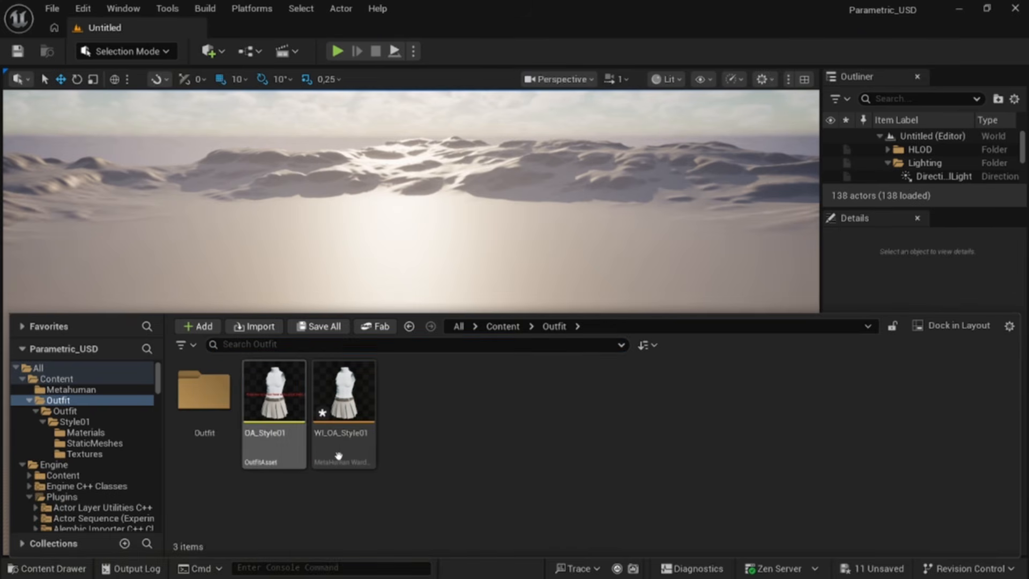